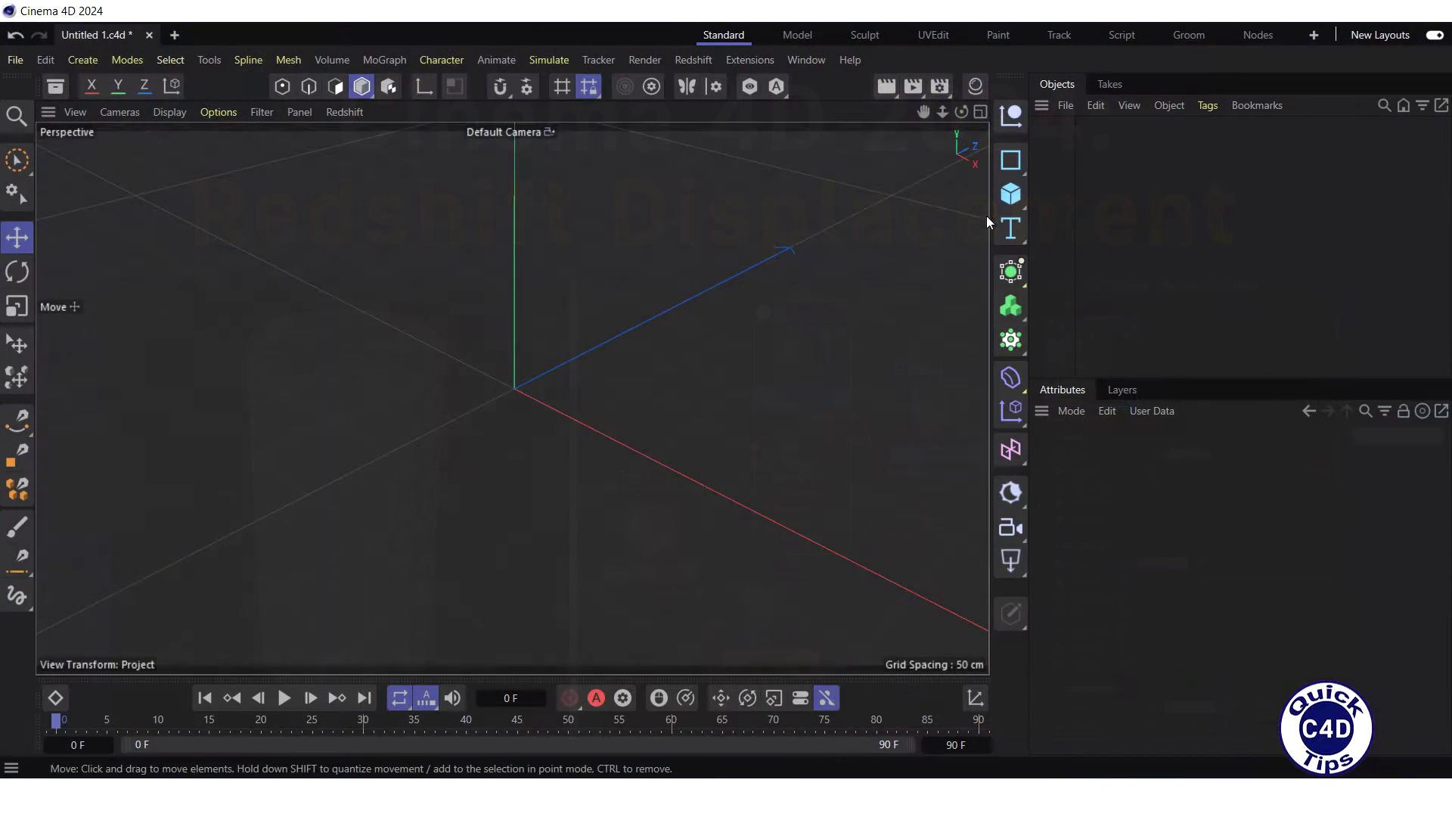
# Add a cylinder and set its Rotation Segments to 76.
pyautogui.click(1012, 194)
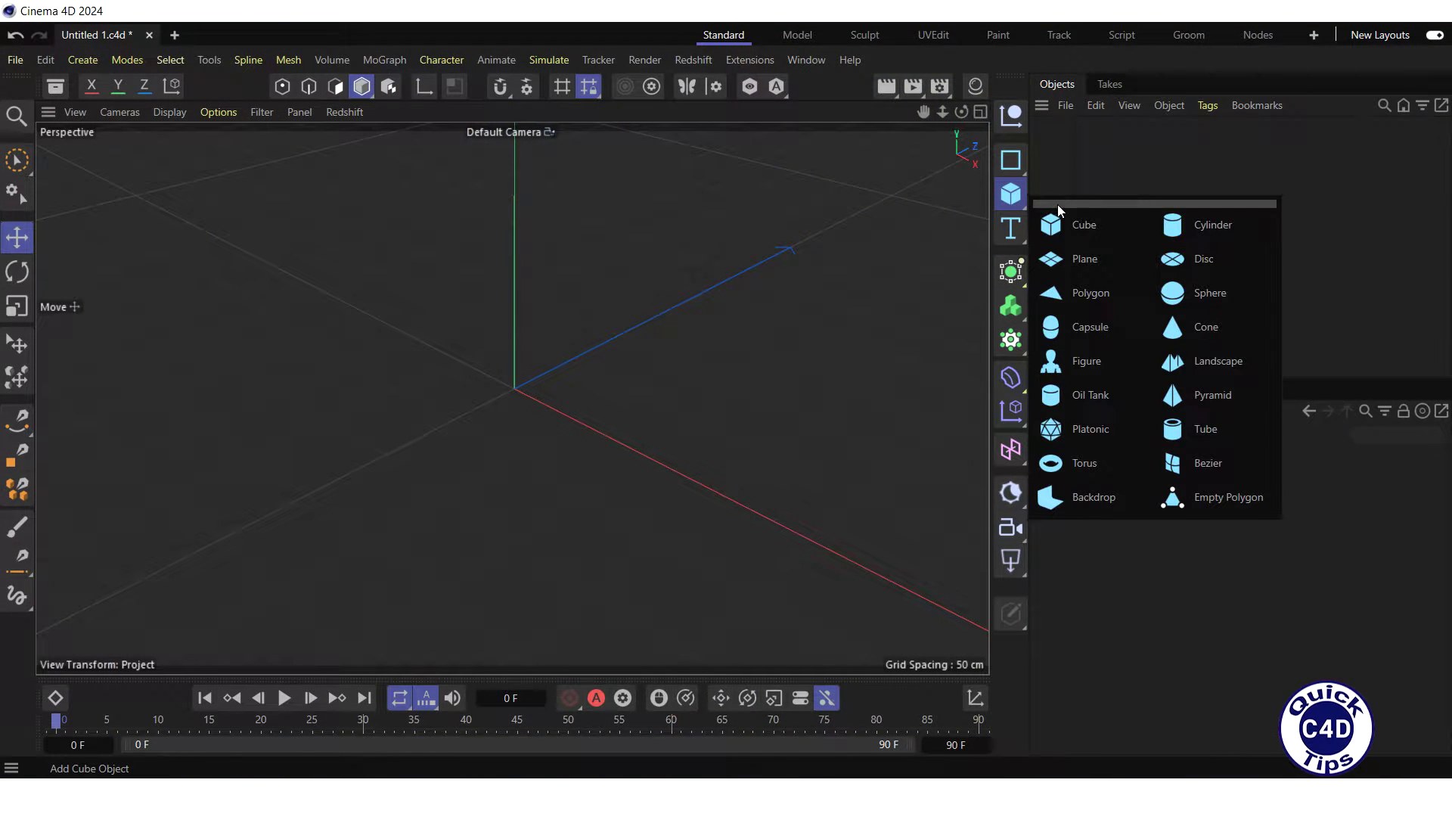
pyautogui.click(1207, 228)
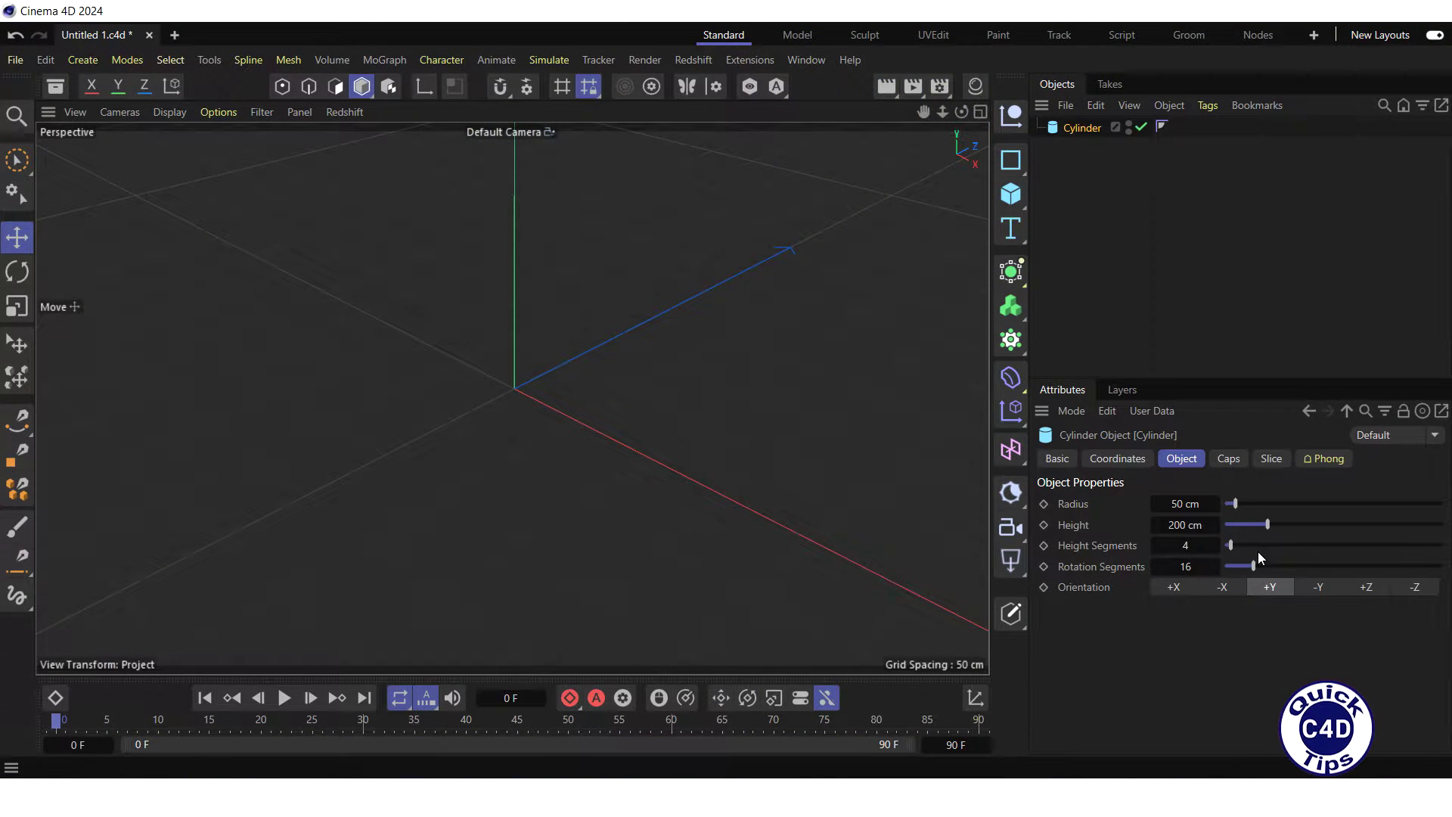
pyautogui.moveTo(1255, 566); pyautogui.dragTo(1393, 580)
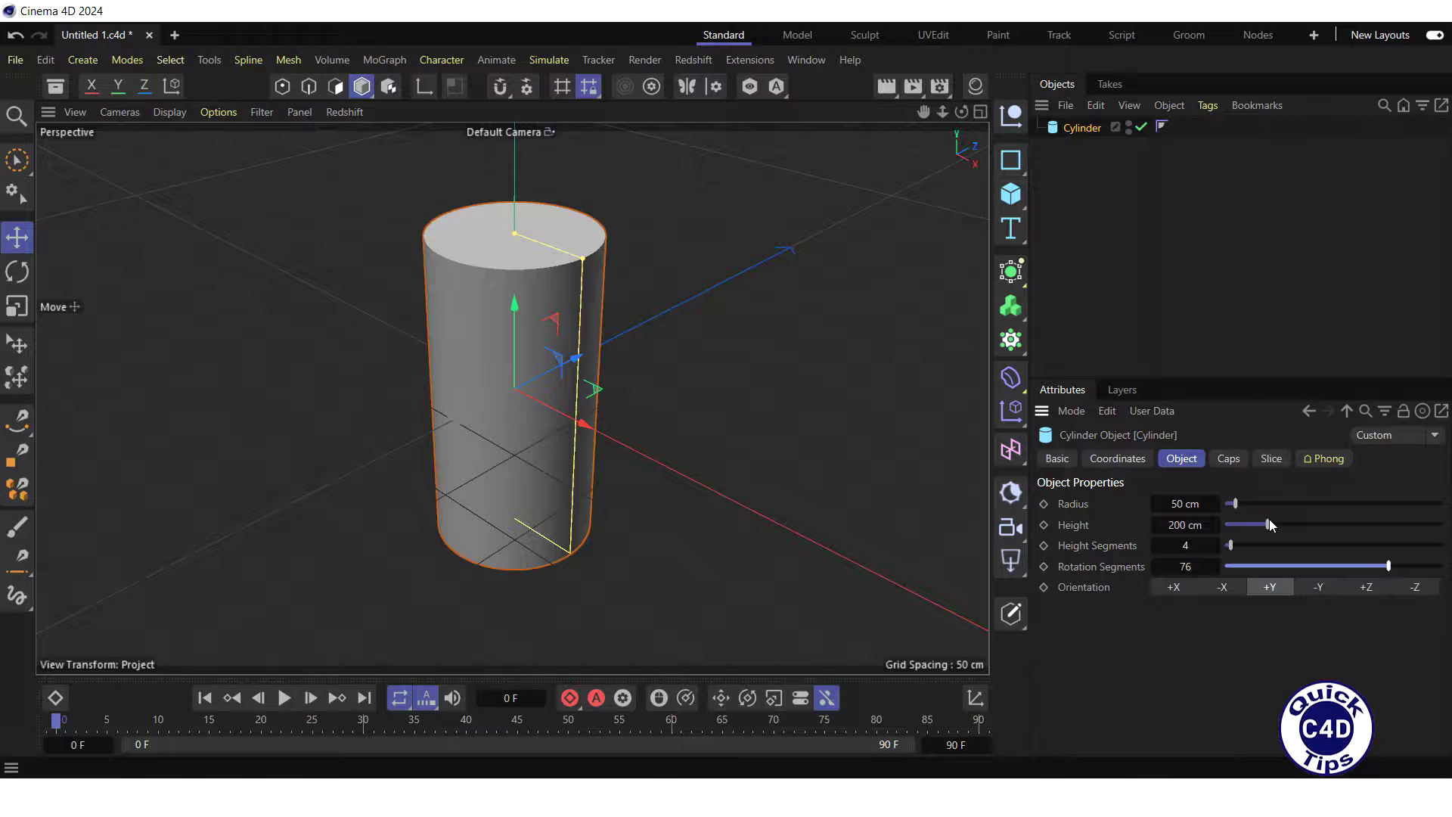
# Create a new material named Mat in the Material Manager and apply it to the cylinder.
pyautogui.click(975, 88)
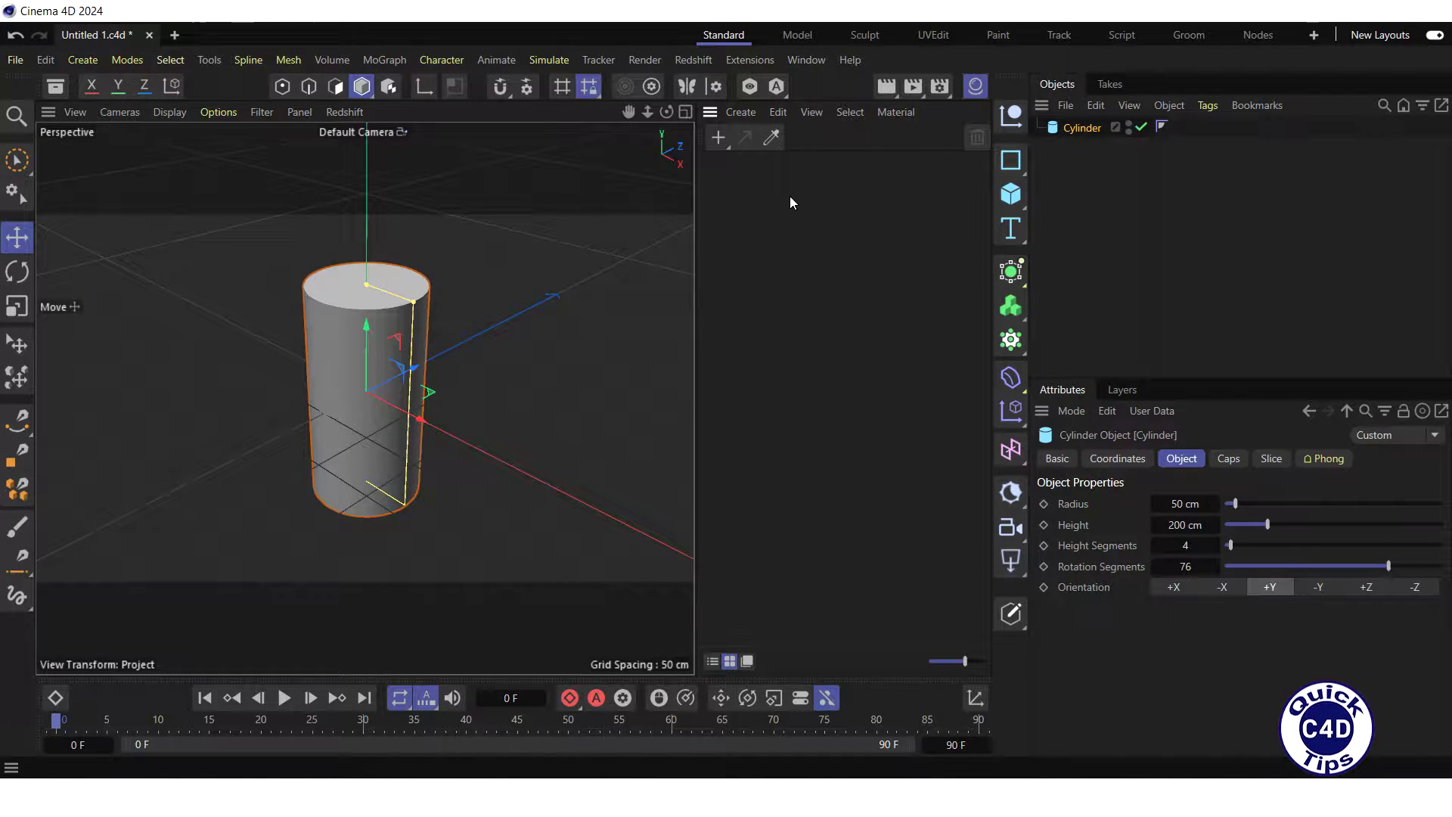
pyautogui.click(718, 138)
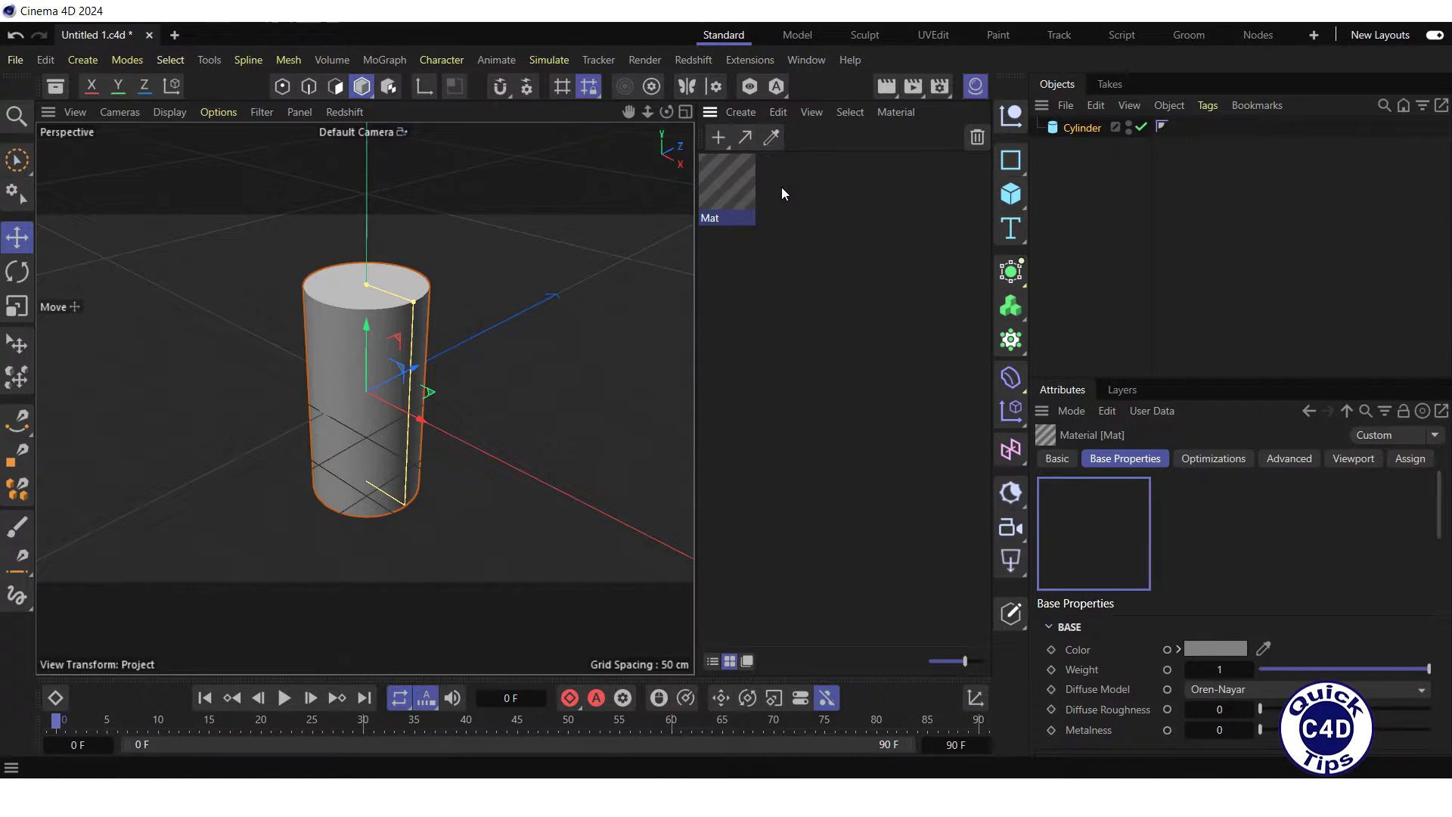
pyautogui.moveTo(732, 179); pyautogui.dragTo(1071, 127)
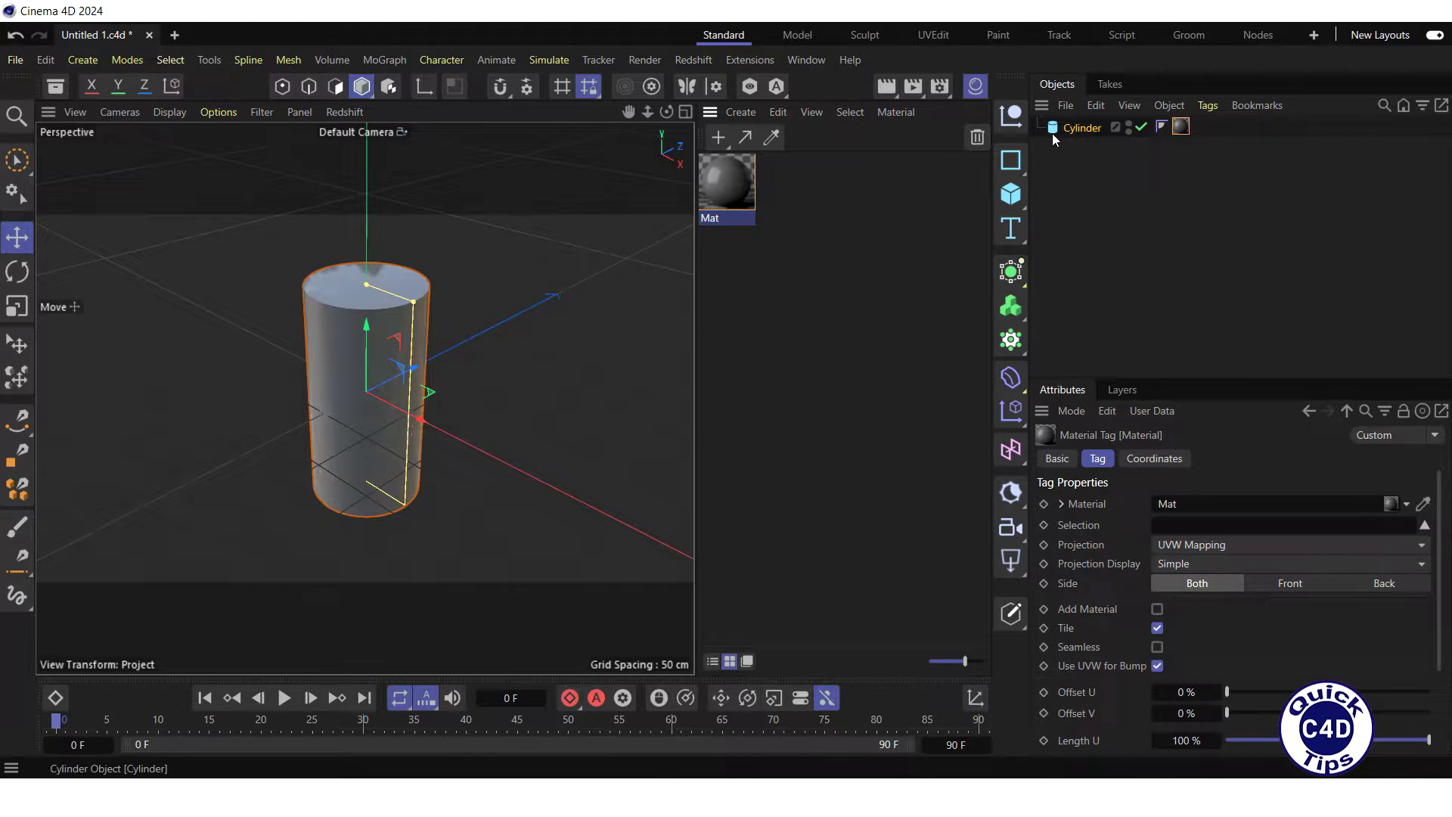
# Open Mat in the Node Editor and place the Output and RS Standard nodes side by side.
pyautogui.doubleClick(731, 186)
pyautogui.moveTo(644, 145); pyautogui.dragTo(649, 97)
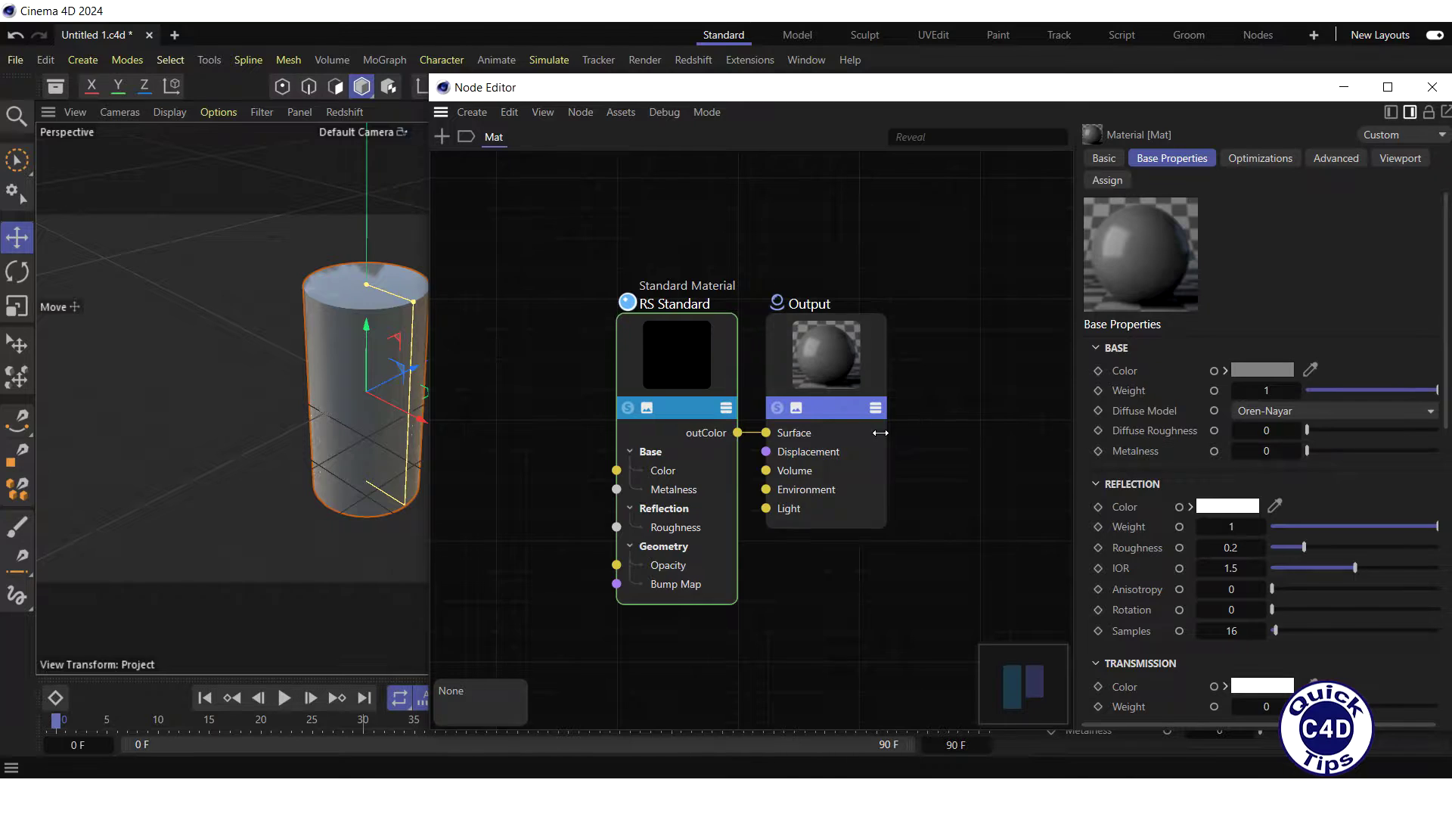
pyautogui.moveTo(866, 439); pyautogui.dragTo(990, 400)
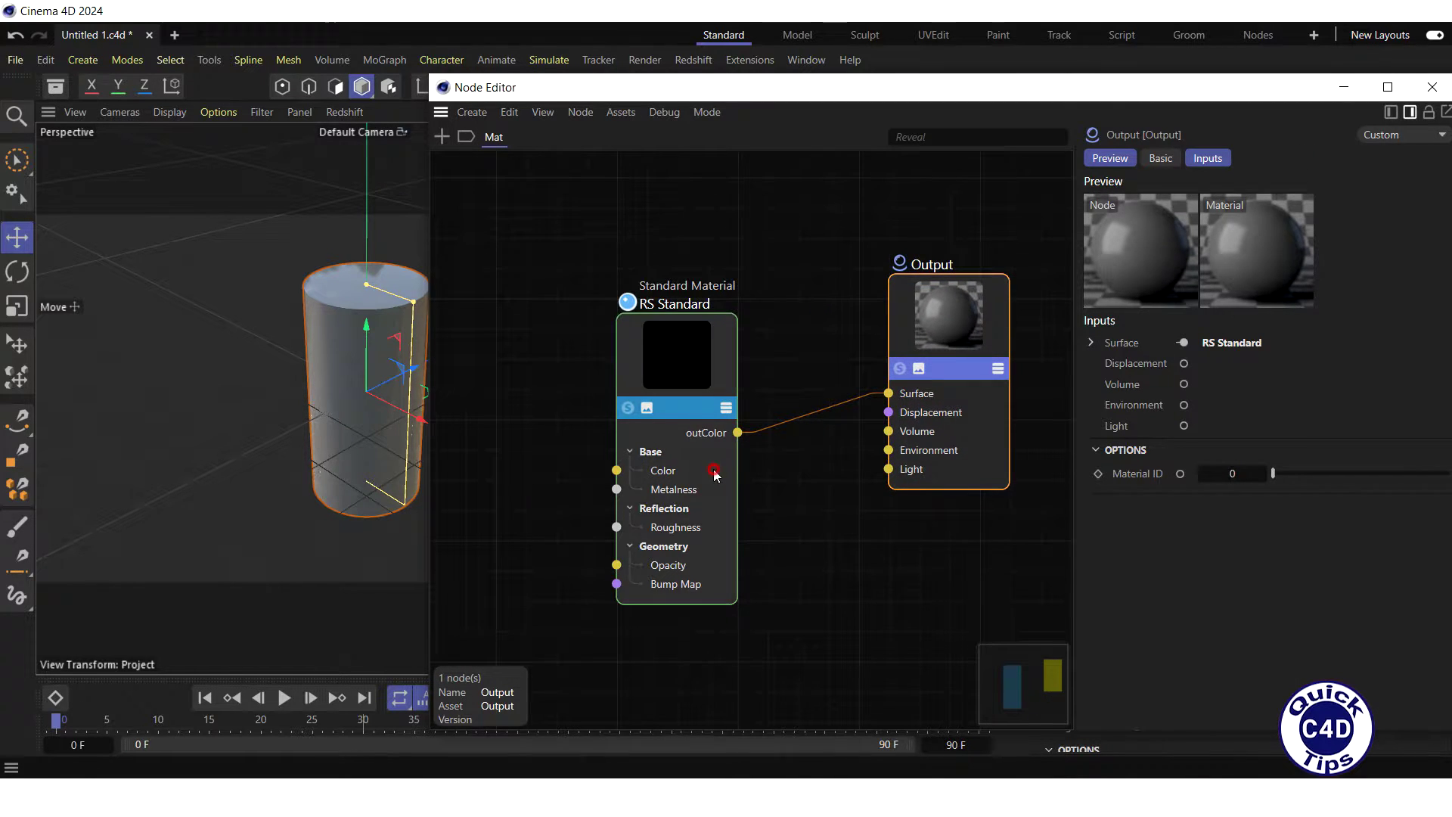
pyautogui.moveTo(714, 469); pyautogui.dragTo(815, 360)
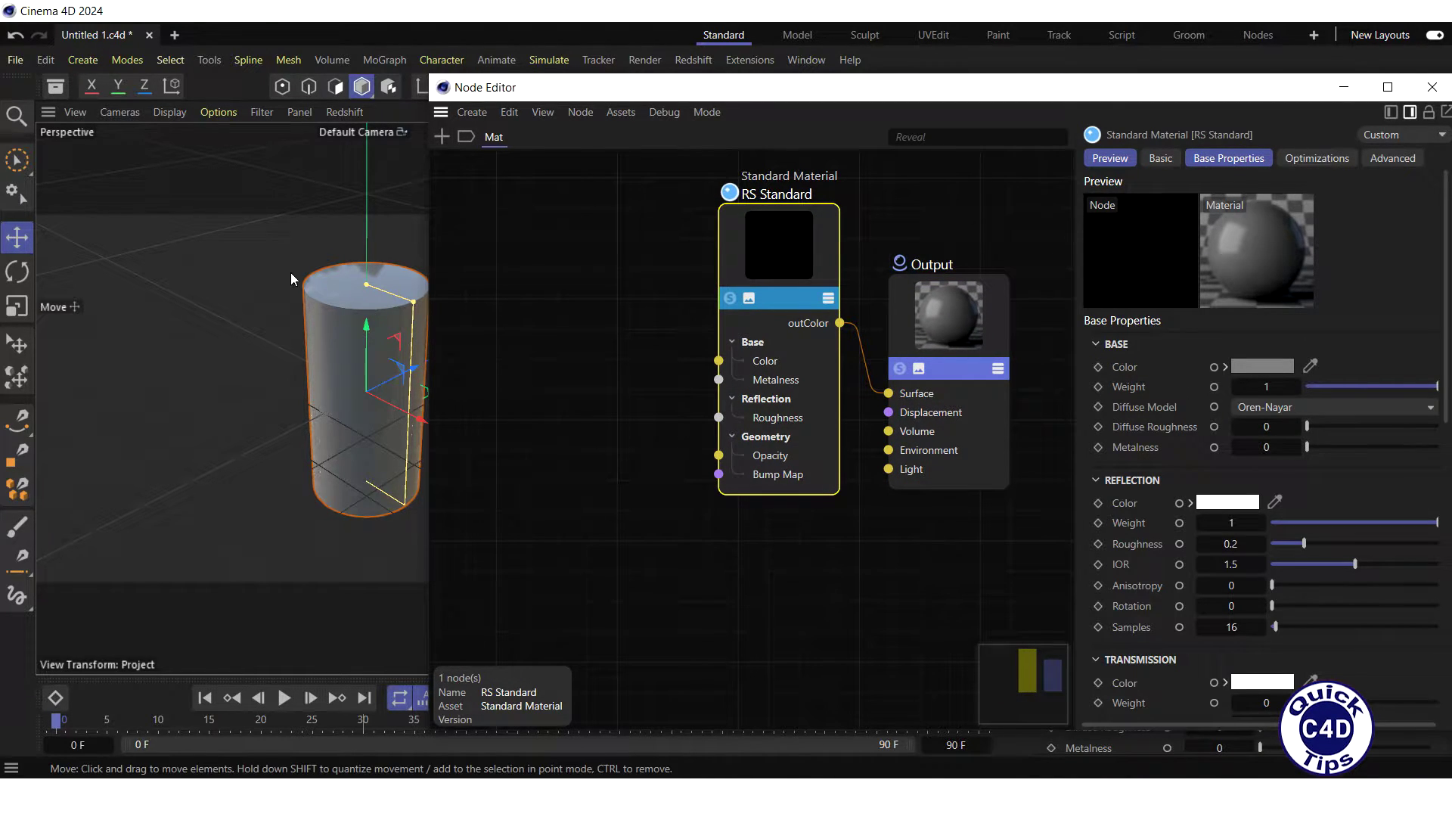
# In the Asset Browser, expand Textures > Surfaces > Redshift > Metal to show the metal textures.
pyautogui.click(54, 87)
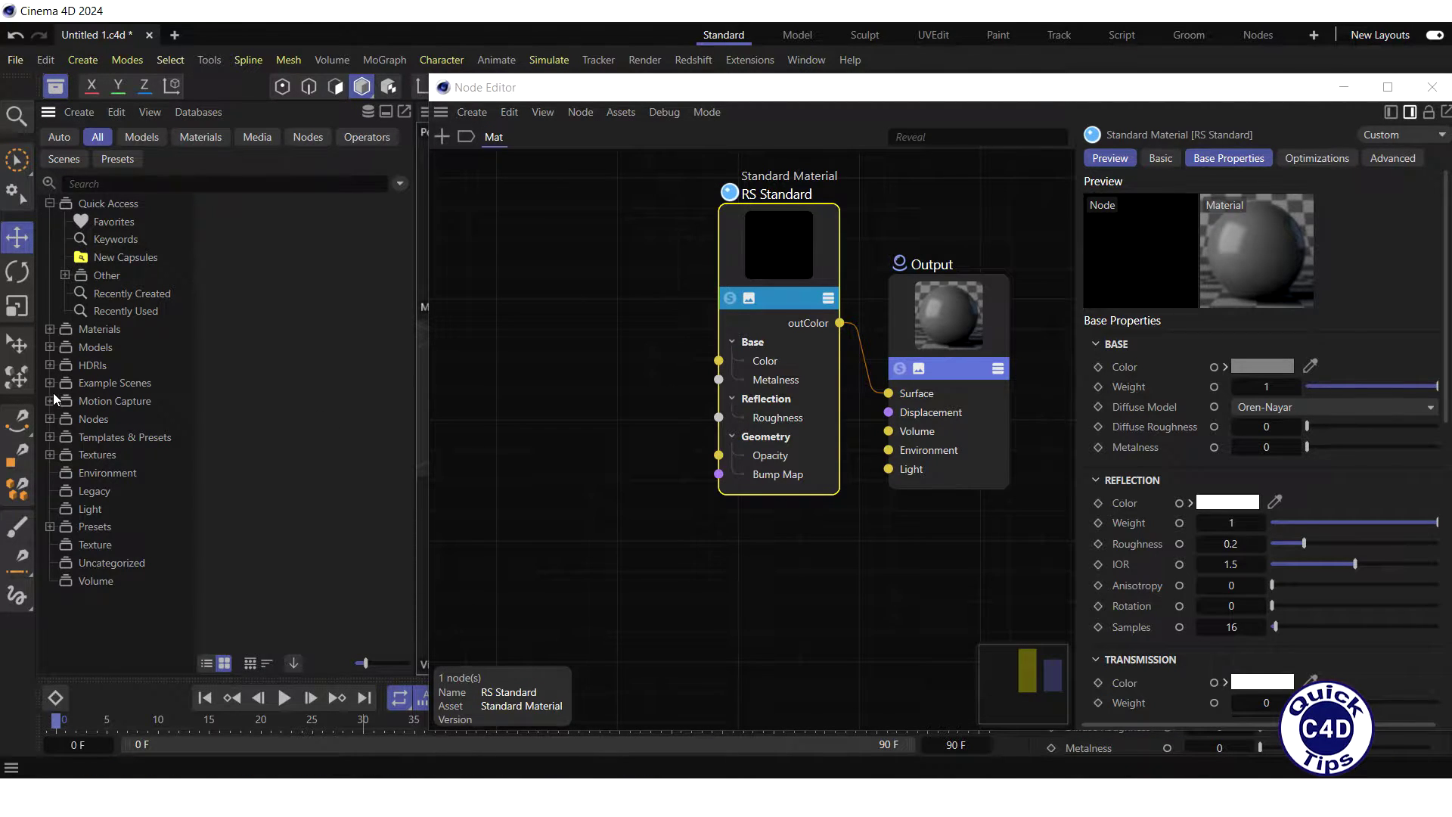
pyautogui.click(49, 455)
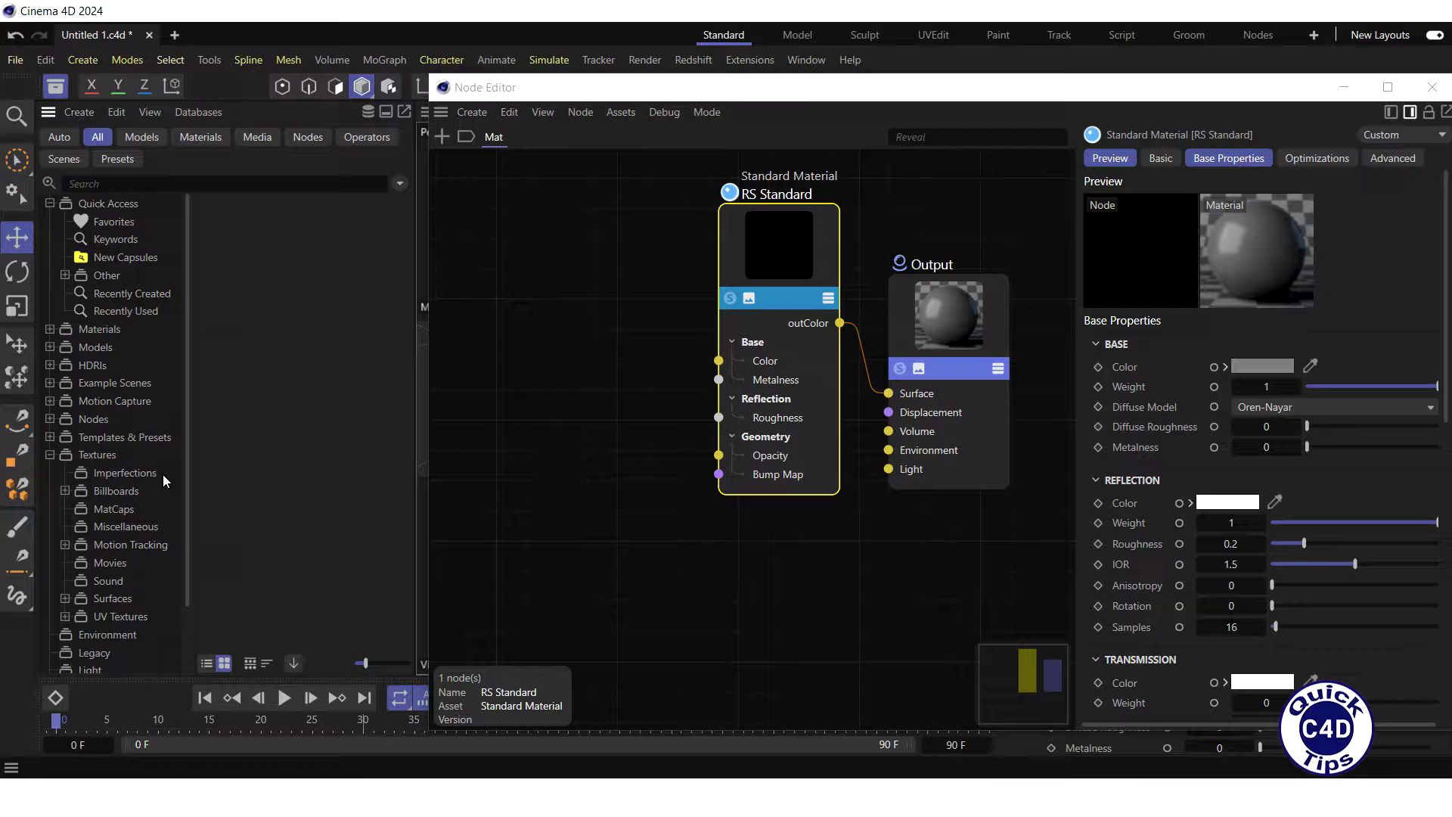
pyautogui.moveTo(189, 505); pyautogui.dragTo(194, 583)
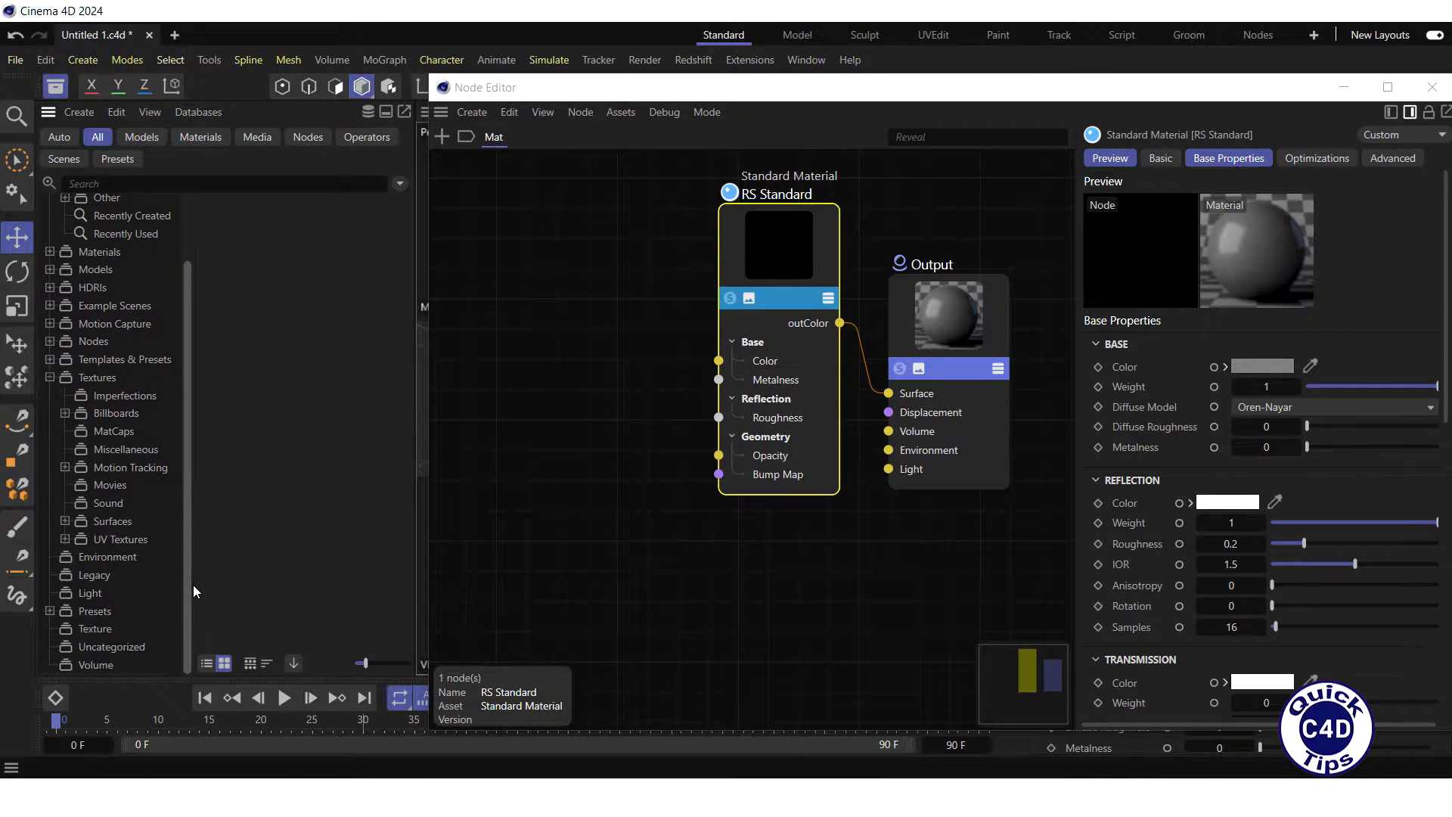
pyautogui.click(65, 521)
pyautogui.moveTo(189, 533); pyautogui.dragTo(179, 596)
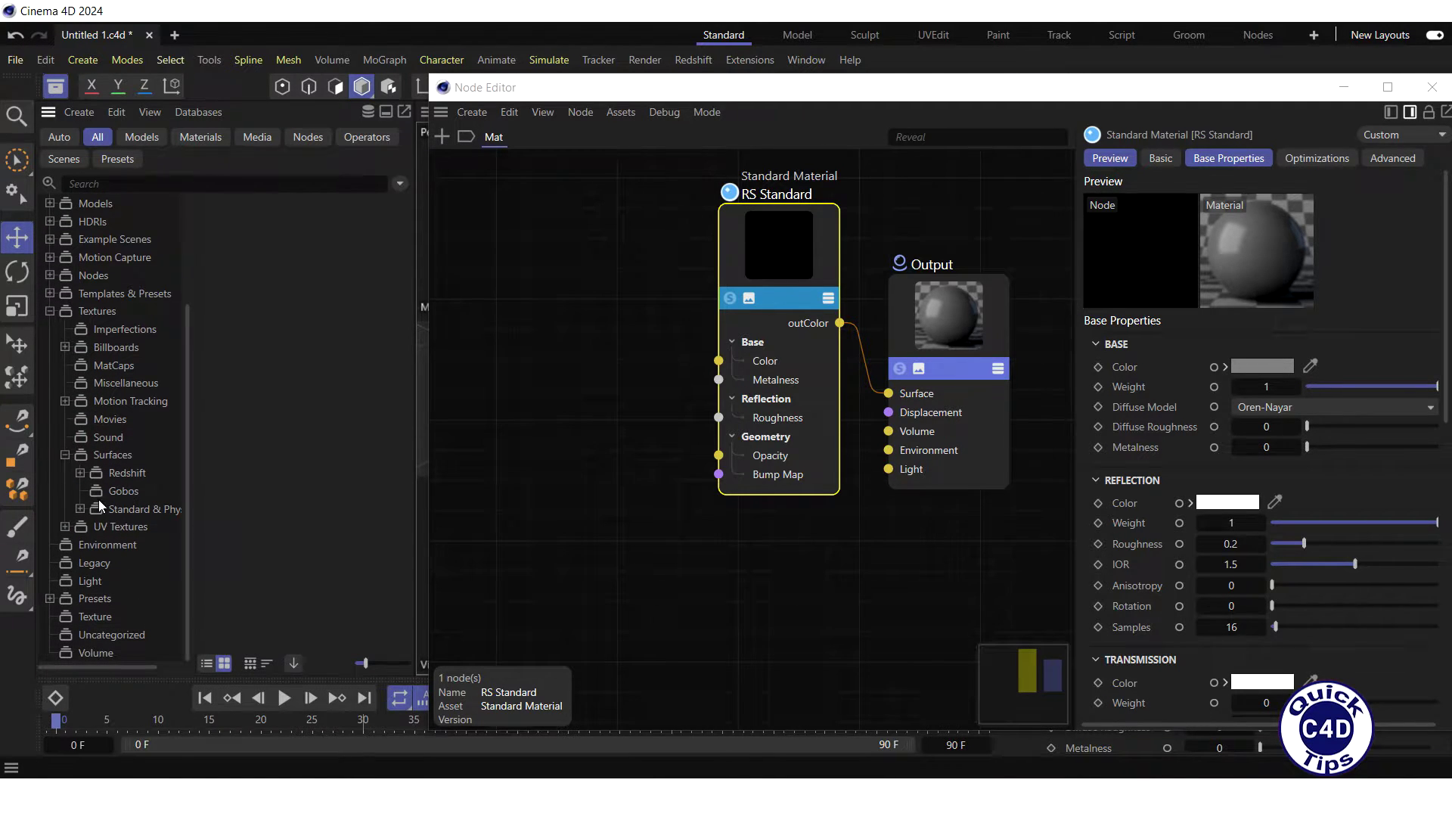
pyautogui.click(80, 472)
pyautogui.moveTo(186, 500); pyautogui.dragTo(178, 566)
pyautogui.click(136, 517)
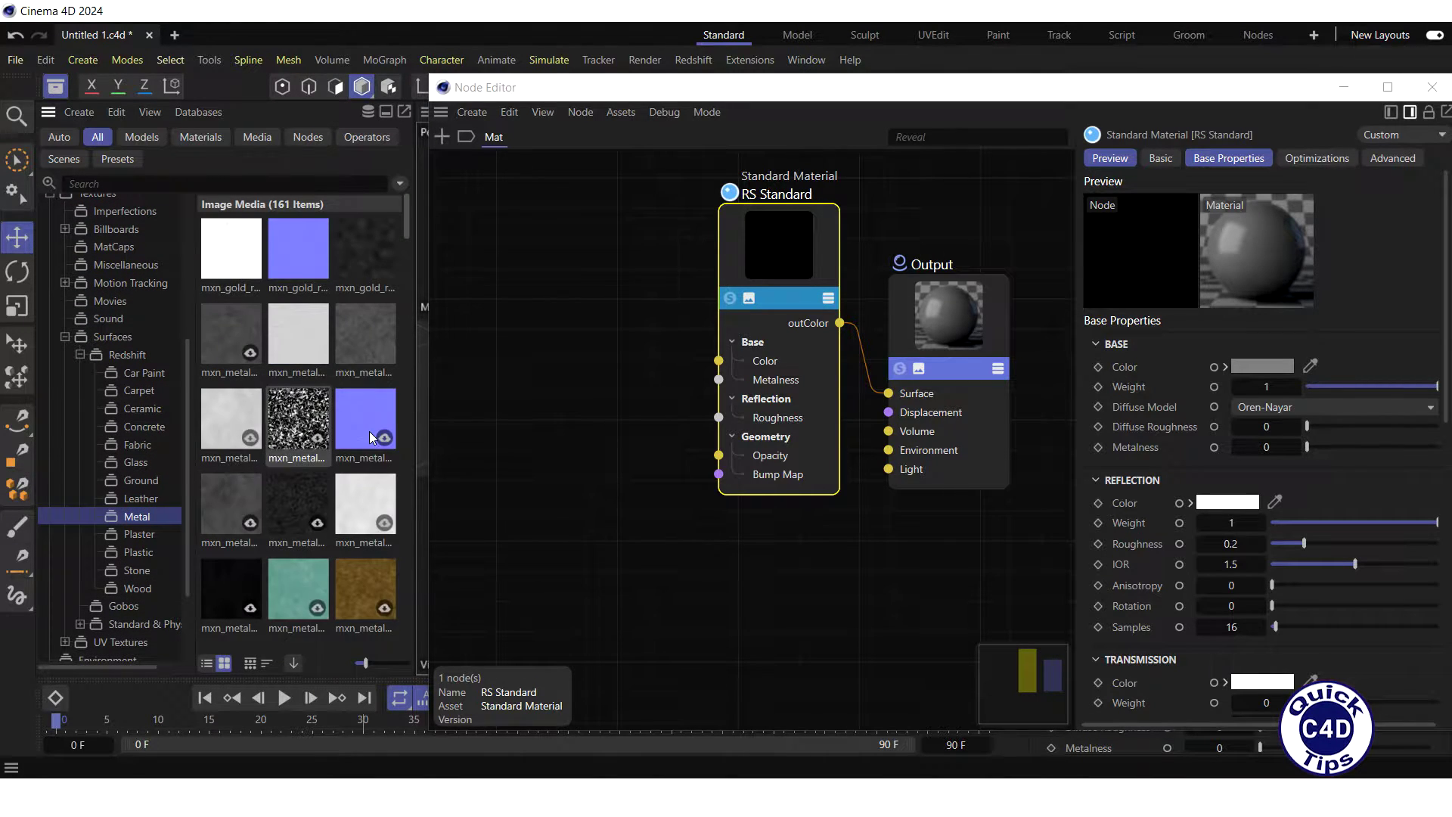
pyautogui.moveTo(410, 230); pyautogui.dragTo(401, 334)
# Preview the metal floor antislip height map, then add it to Mat's graph as a Texture node.
pyautogui.doubleClick(364, 346)
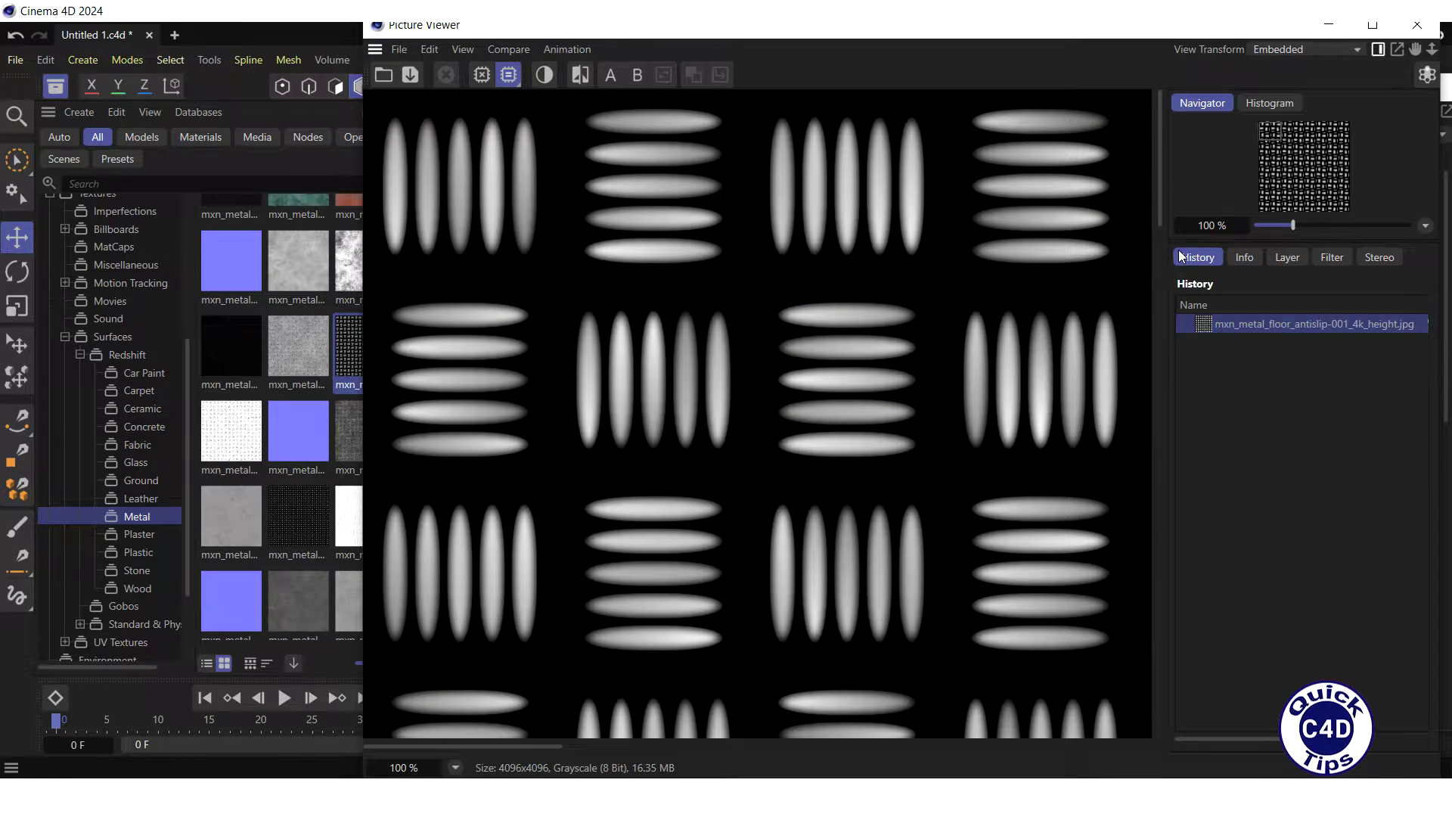
pyautogui.moveTo(1295, 225); pyautogui.dragTo(1274, 230)
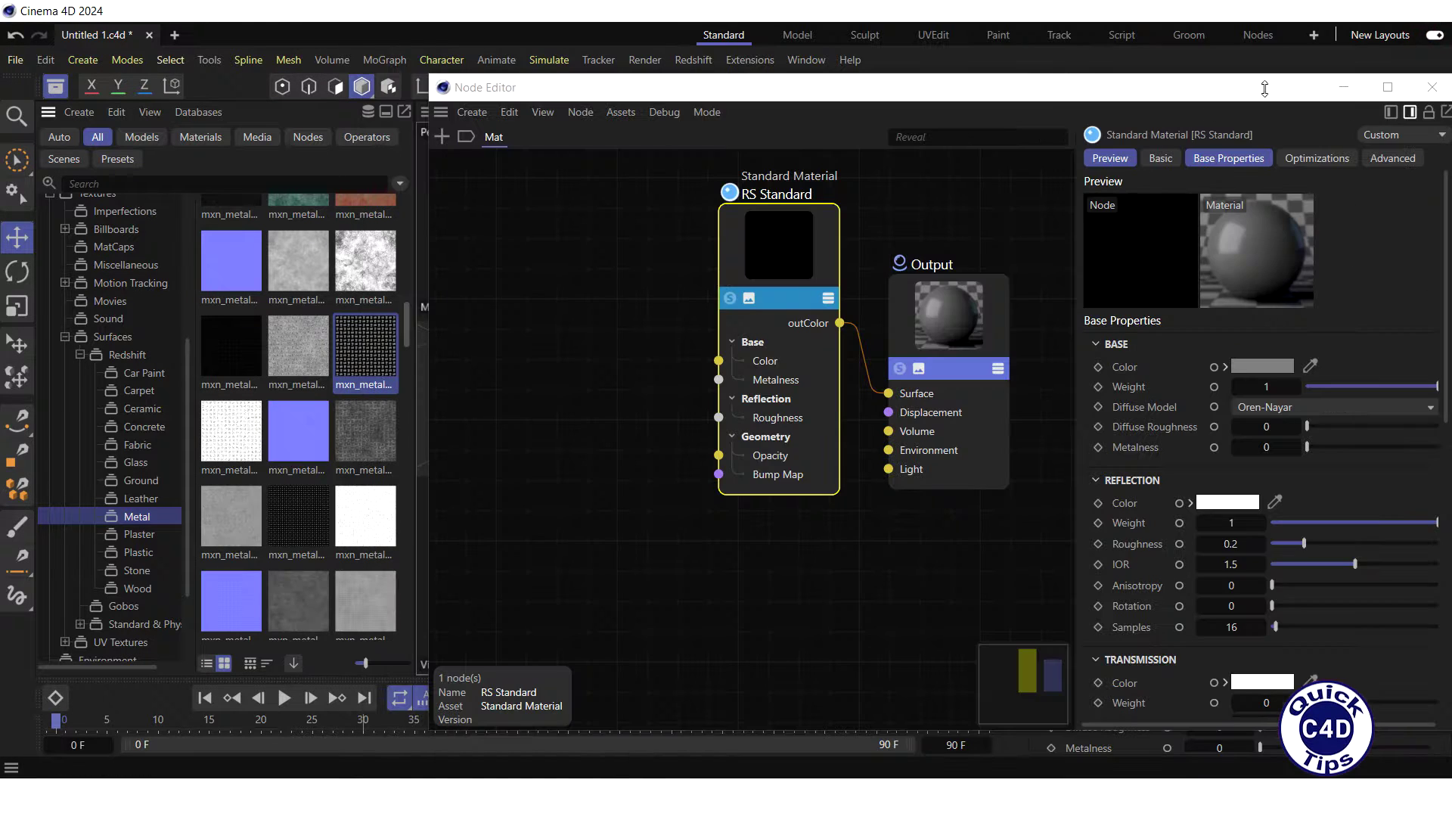
pyautogui.click(1418, 25)
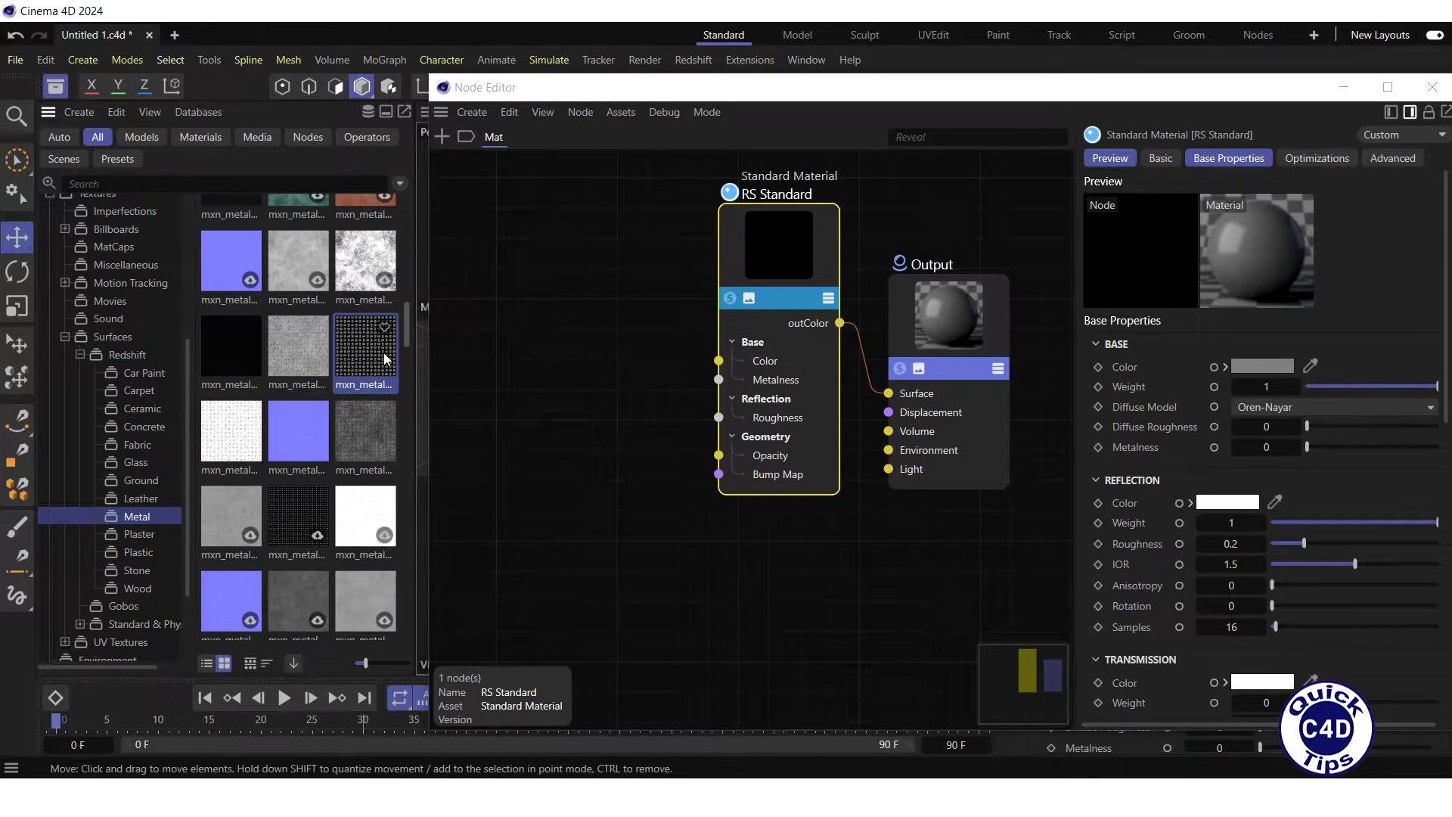
pyautogui.moveTo(357, 358); pyautogui.dragTo(572, 337)
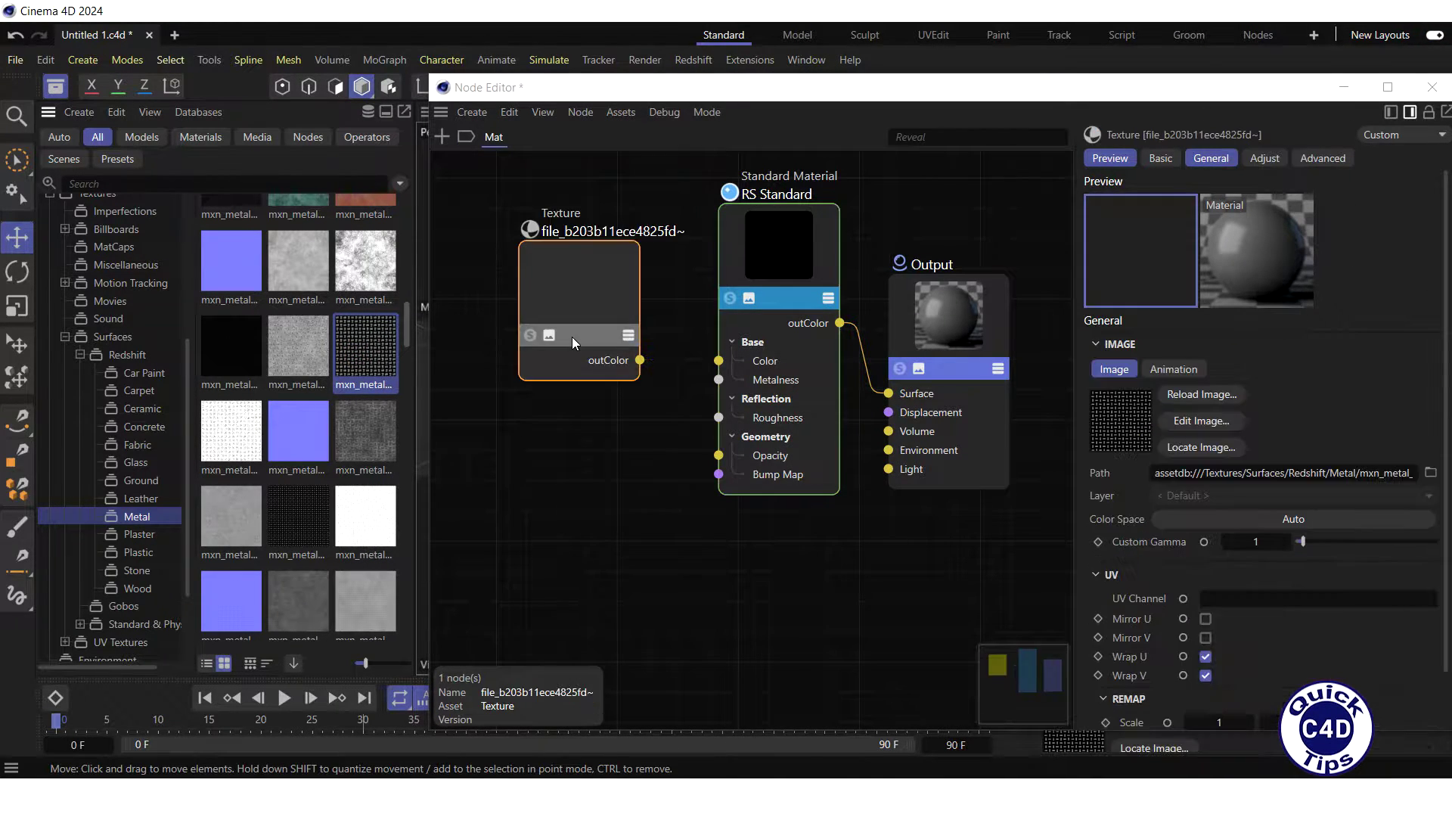
pyautogui.click(54, 88)
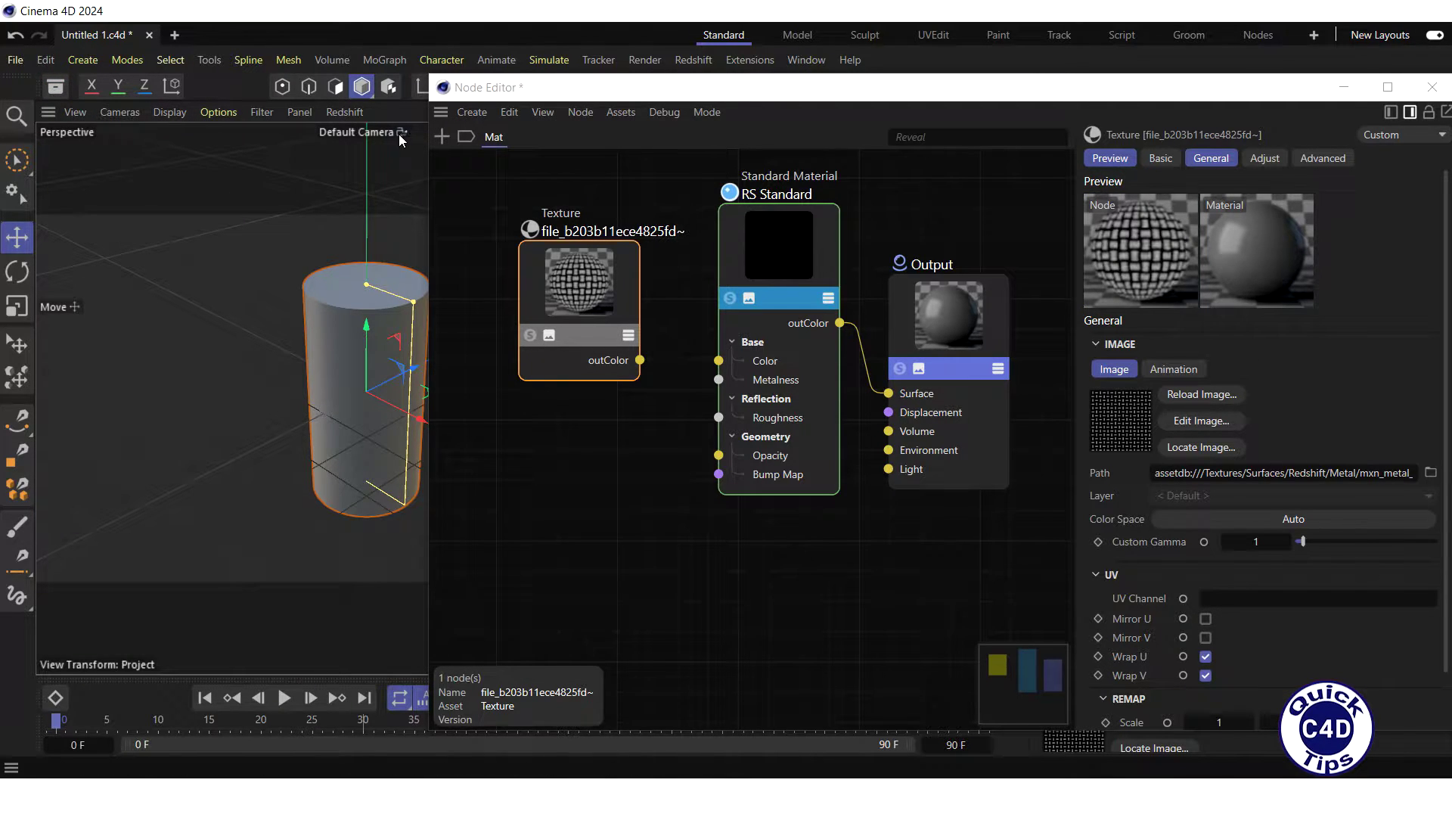
# Add a Displacement node (search 'disp') and place it below the material nodes.
pyautogui.click(442, 137)
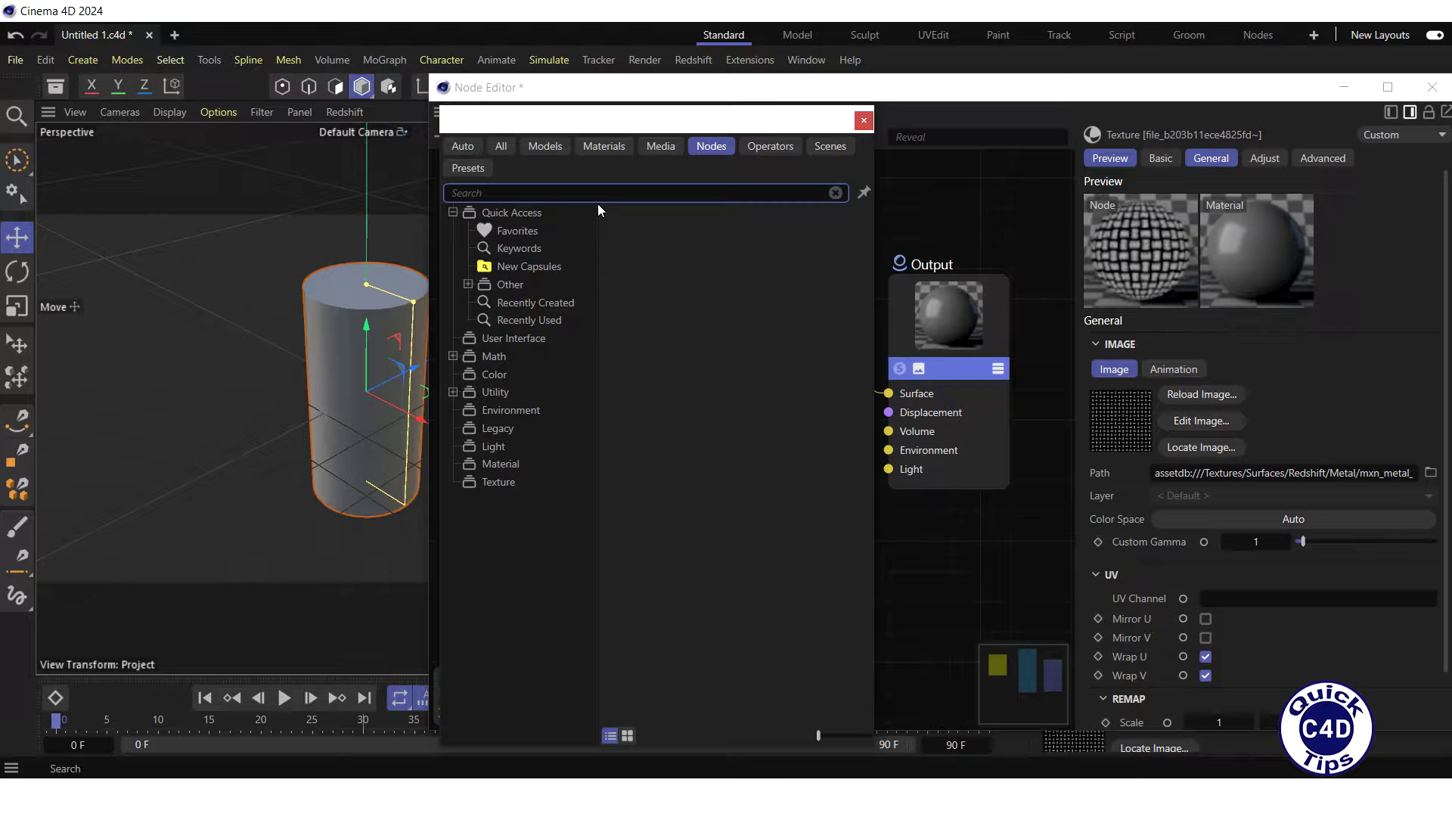
pyautogui.write('disp')
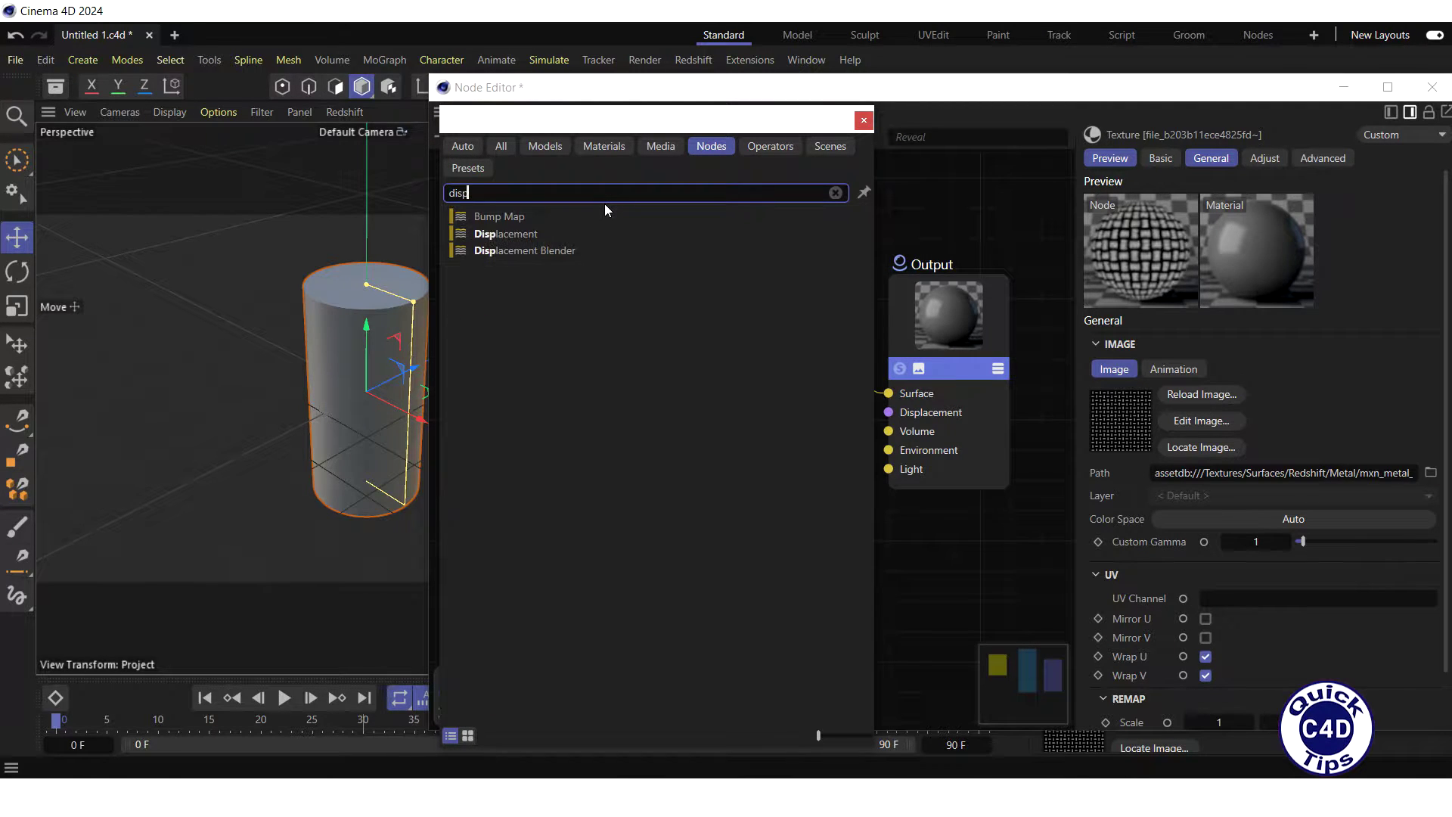
pyautogui.click(515, 235)
pyautogui.moveTo(516, 234); pyautogui.dragTo(939, 555)
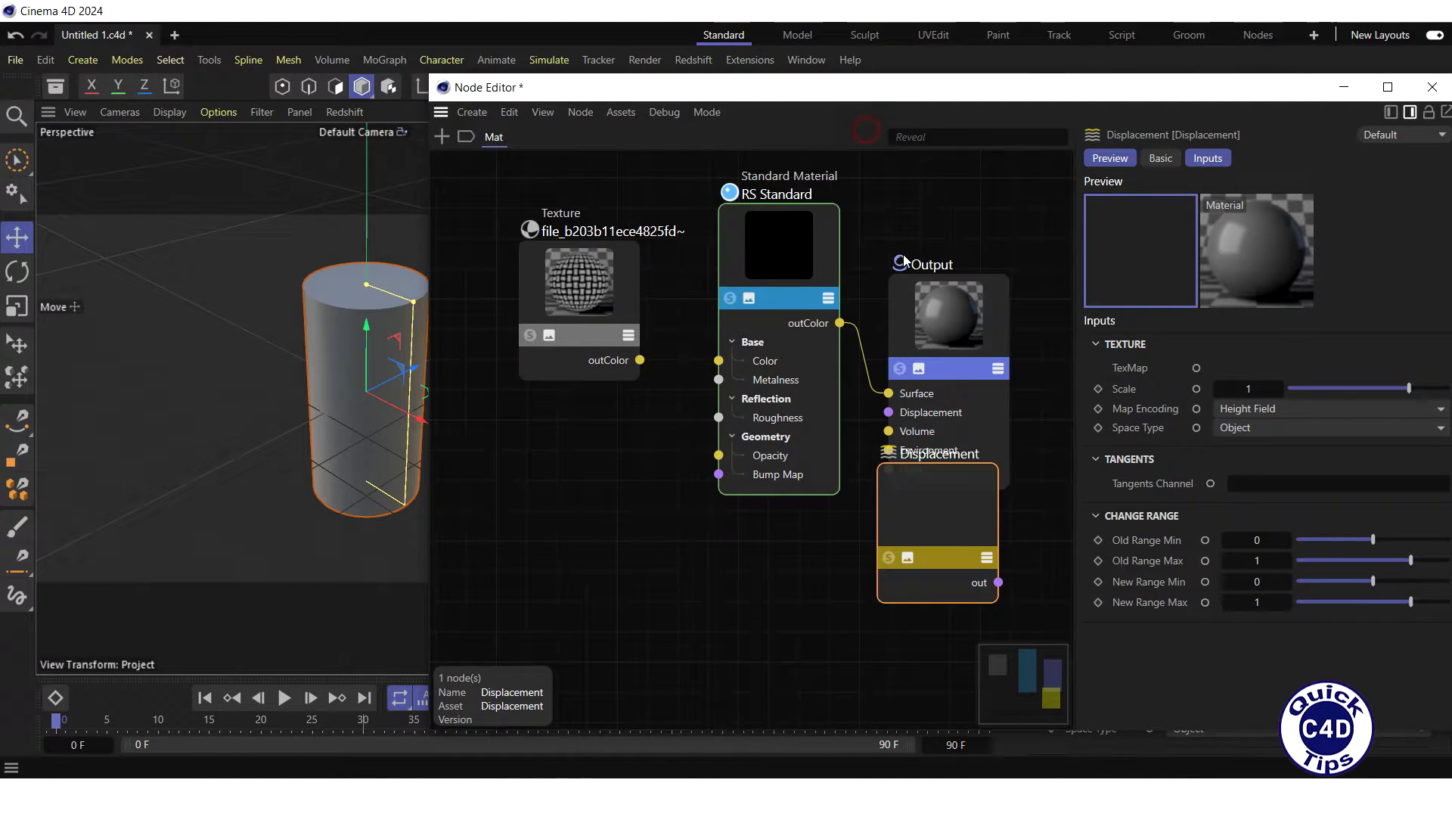
pyautogui.moveTo(956, 474); pyautogui.dragTo(755, 539)
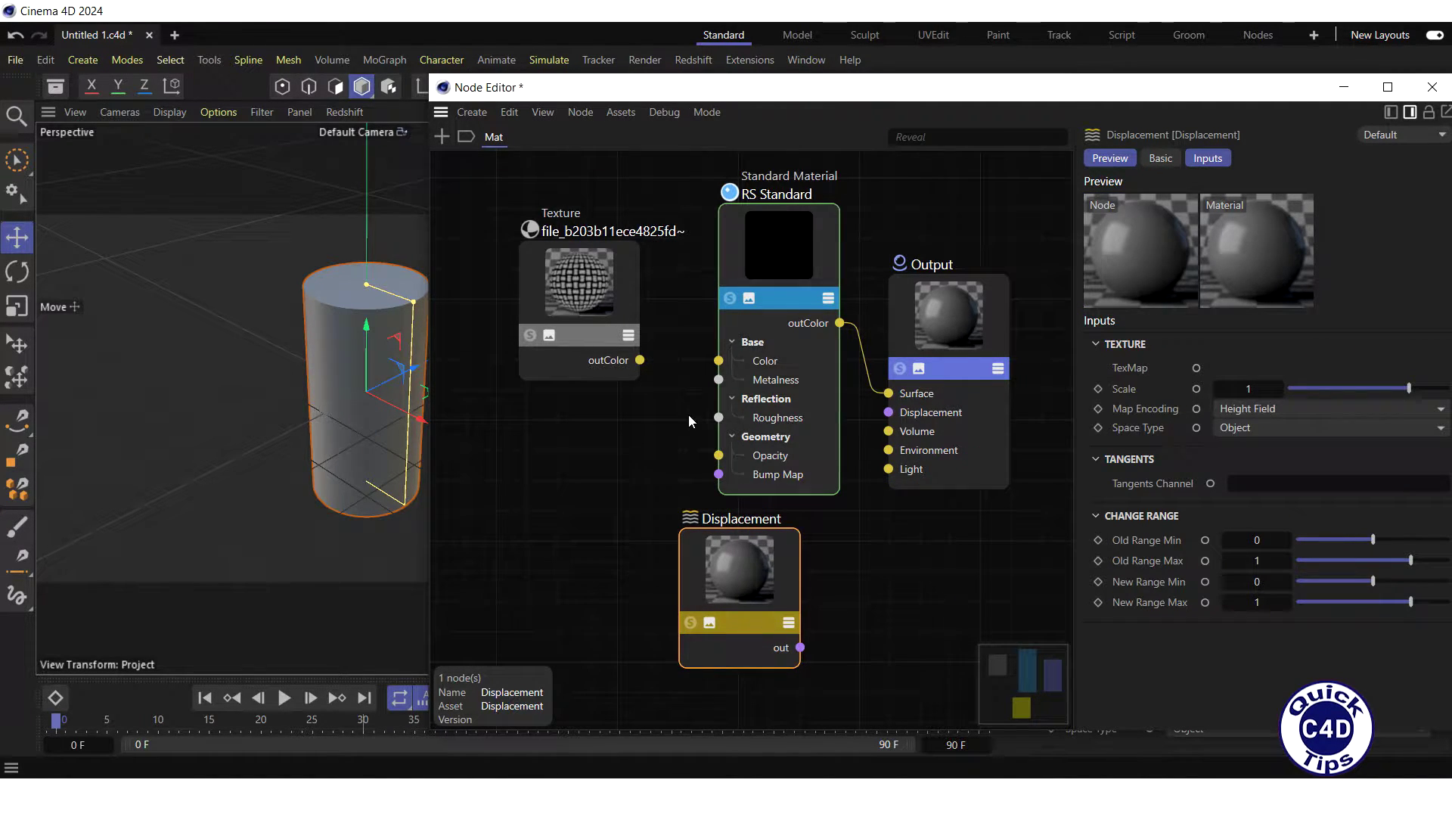
# Wire the Texture's outColor into Displacement TexMap and Displacement into the Output's Displacement port.
pyautogui.moveTo(640, 360); pyautogui.dragTo(735, 569)
pyautogui.moveTo(846, 652)
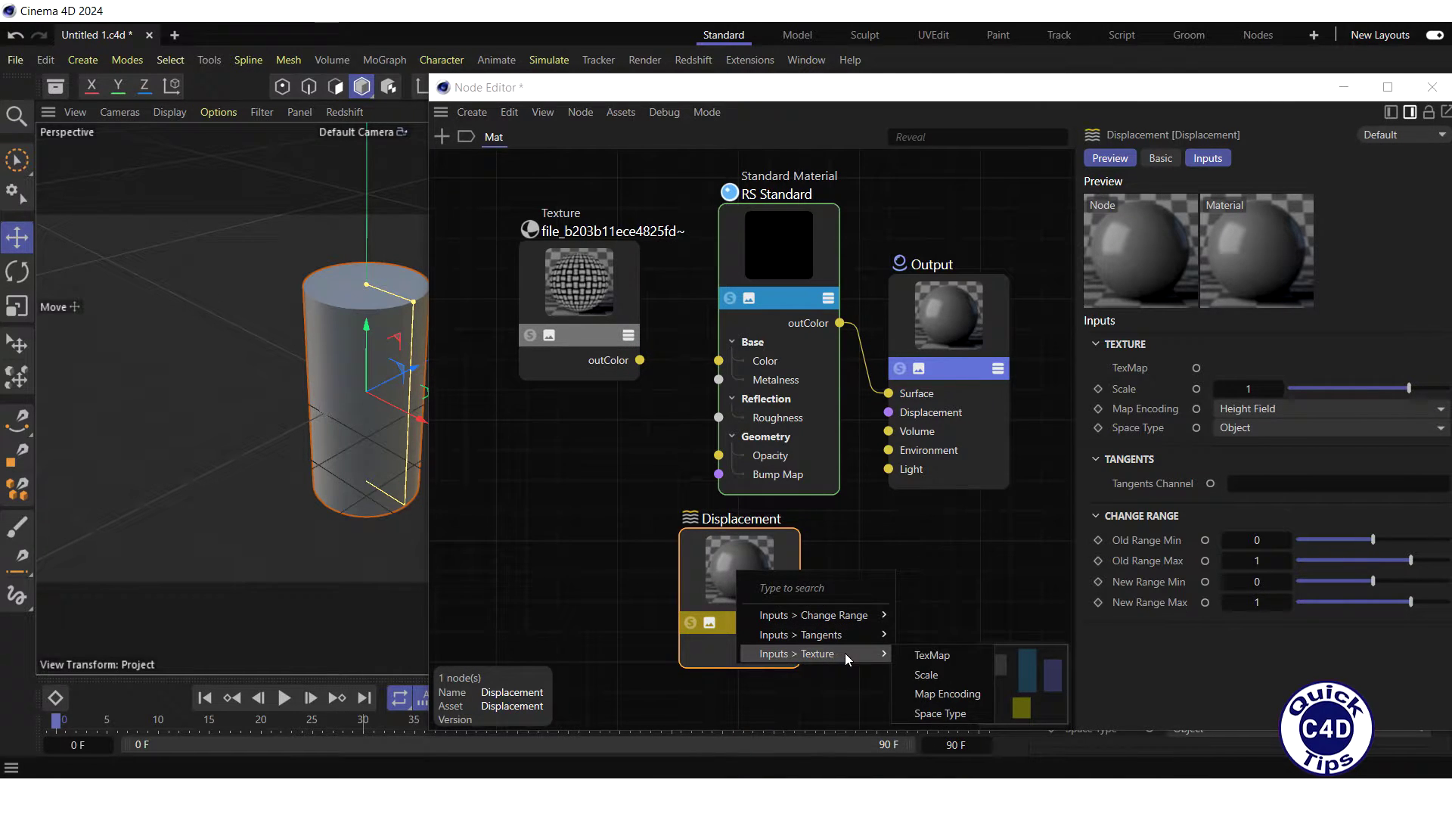
pyautogui.click(924, 658)
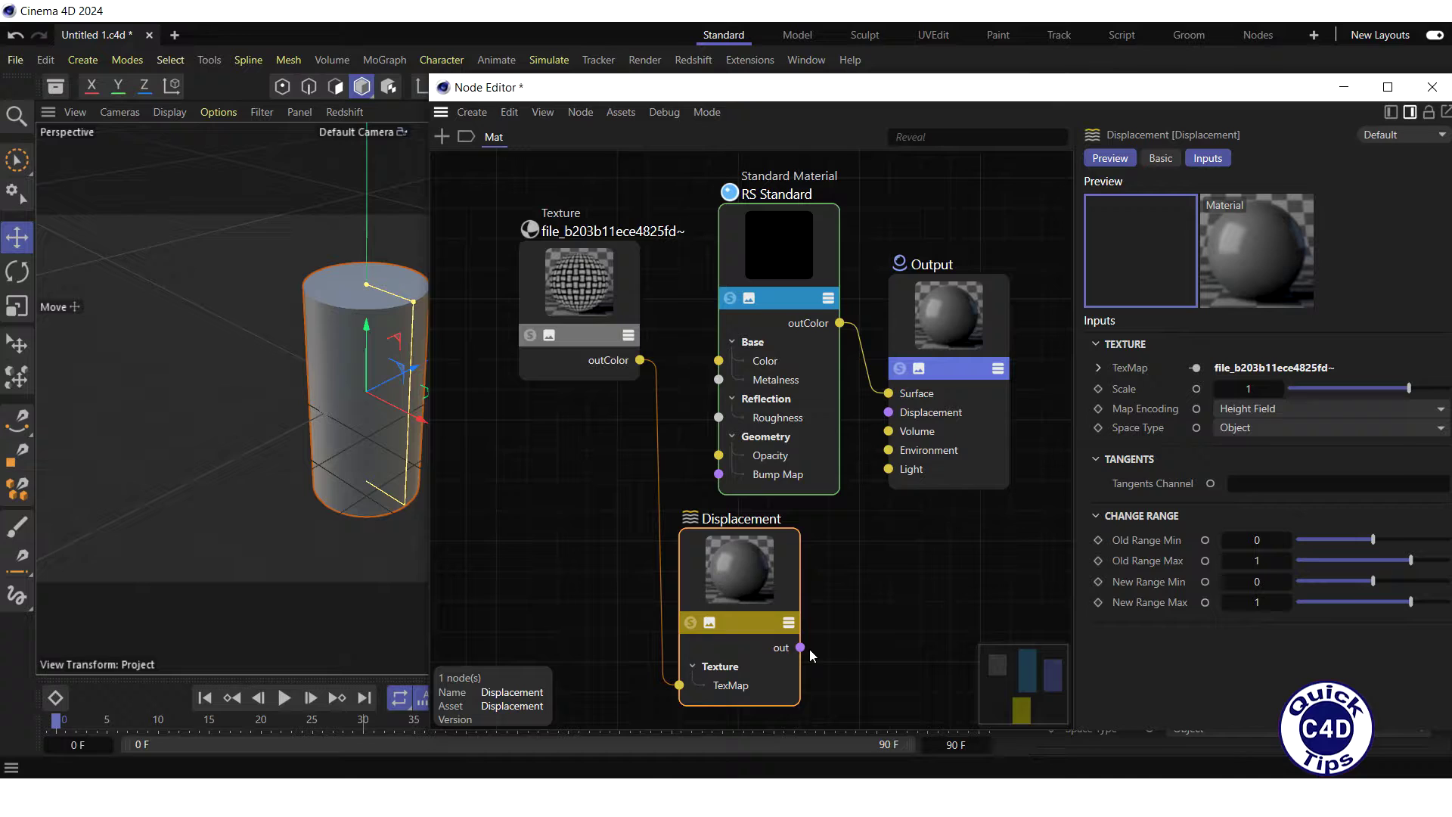
pyautogui.moveTo(800, 649); pyautogui.dragTo(888, 412)
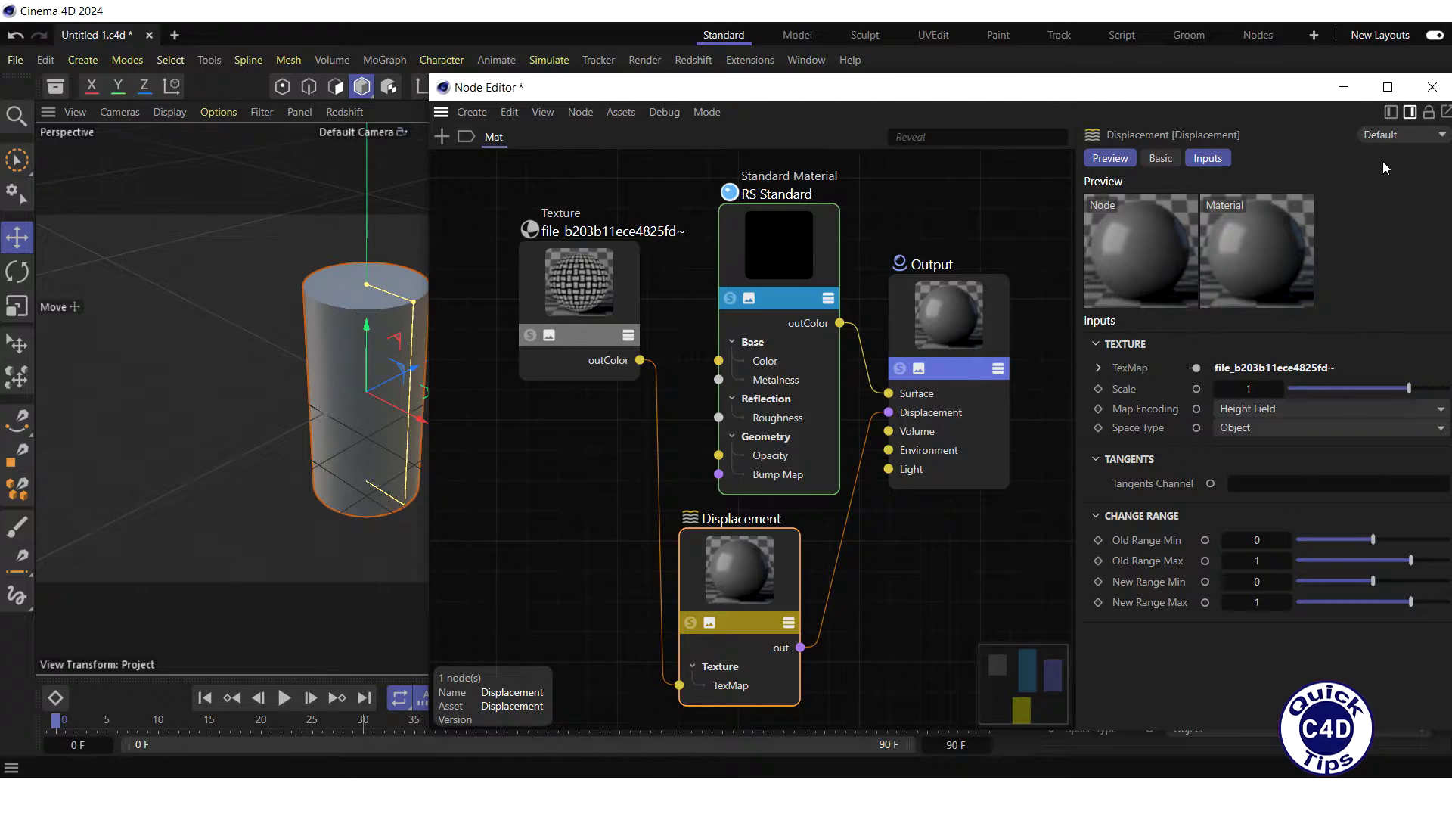
# Close the Node Editor and Material Manager, and add an RS Object tag to the cylinder.
pyautogui.click(1432, 86)
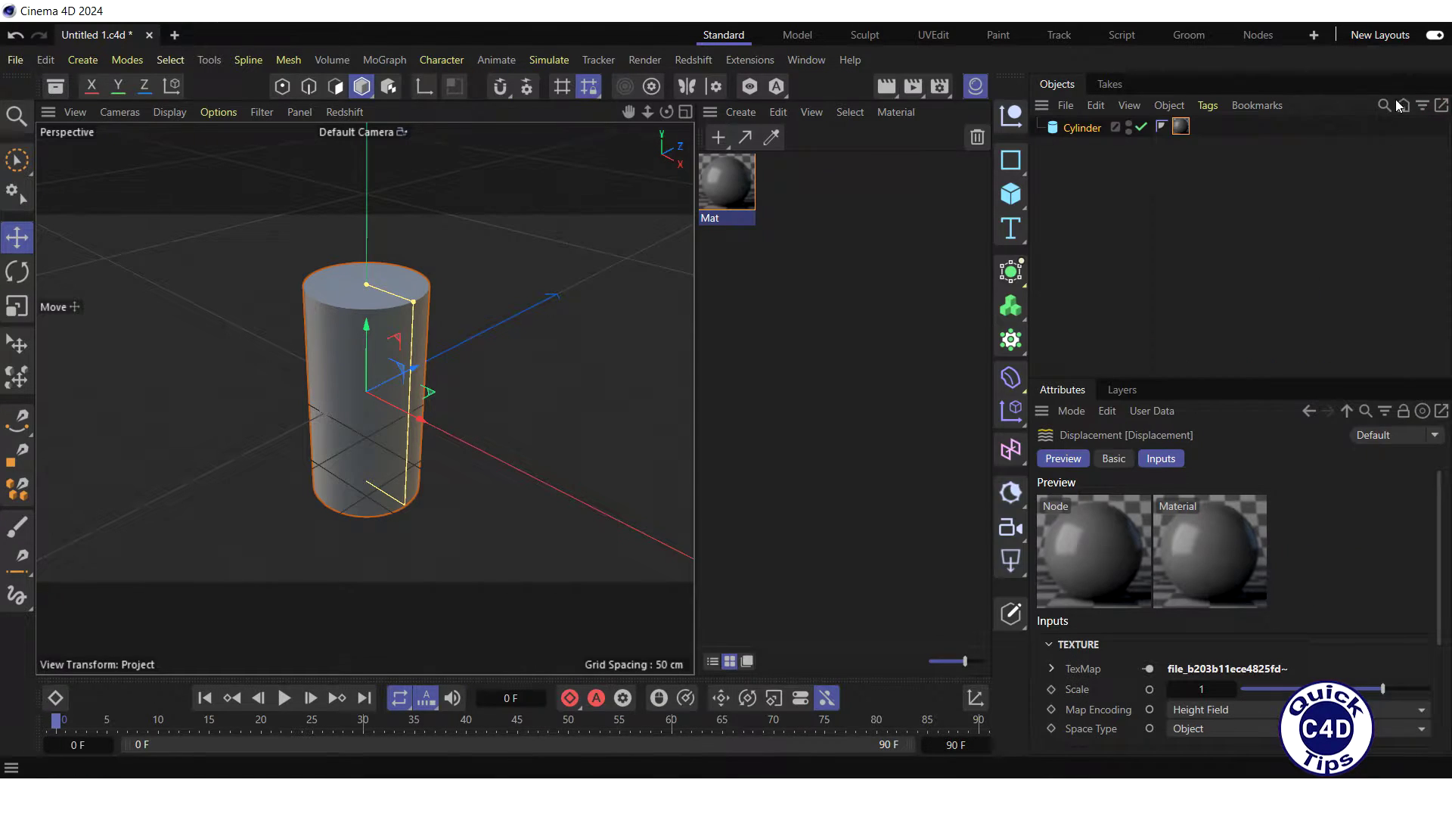
pyautogui.click(978, 87)
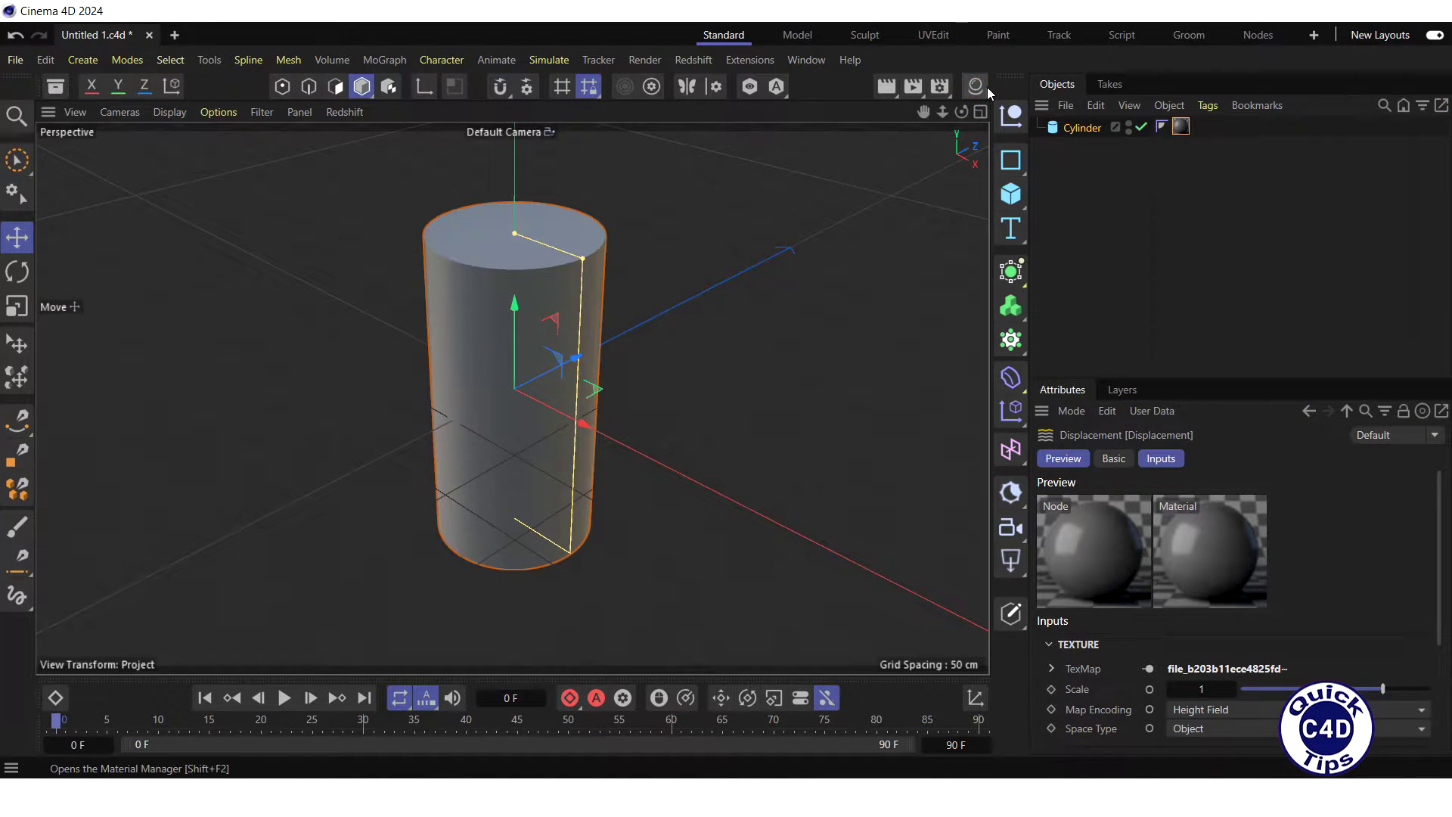
pyautogui.rightClick(1079, 129)
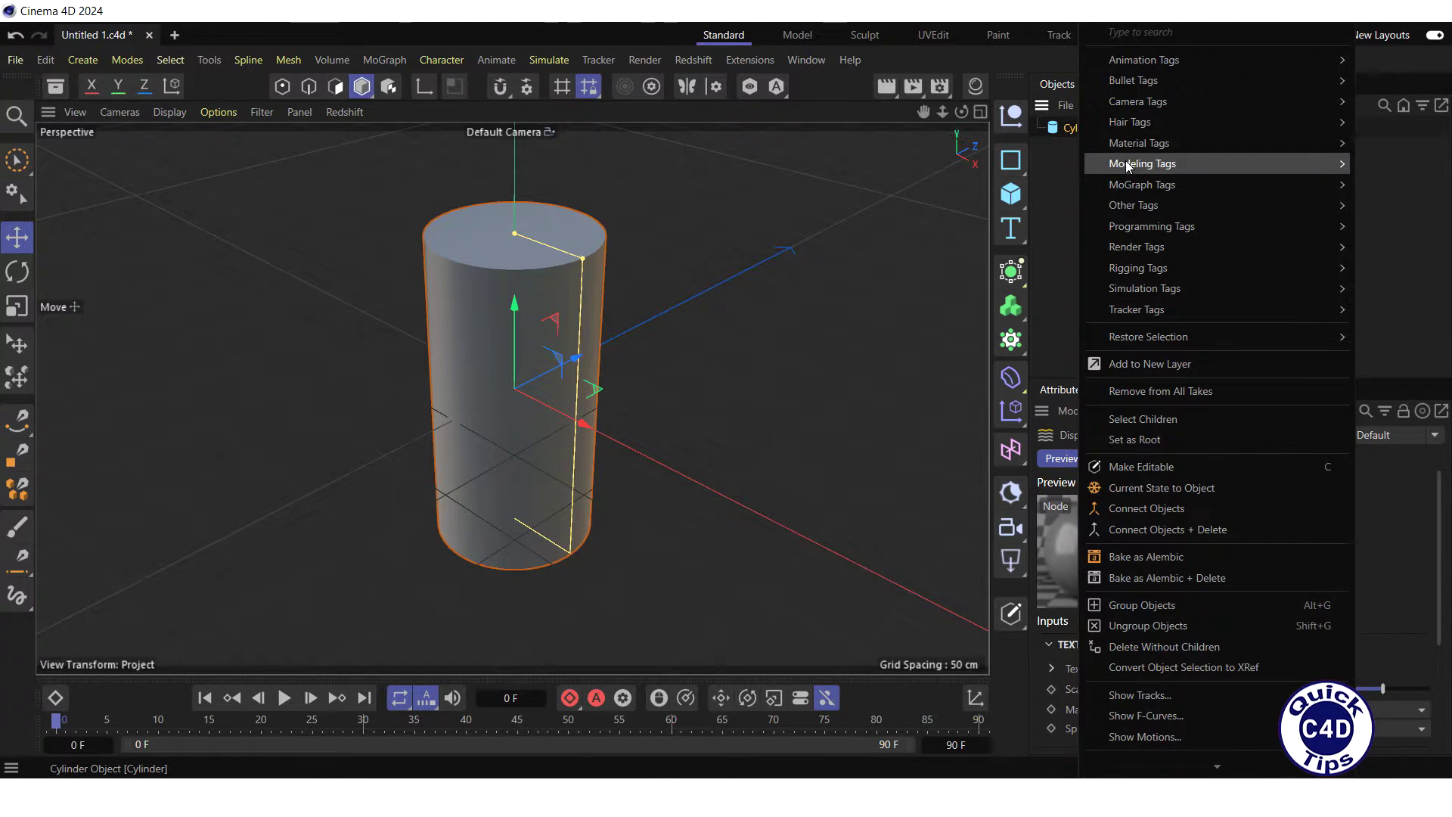
pyautogui.moveTo(1141, 208)
pyautogui.moveTo(1147, 249)
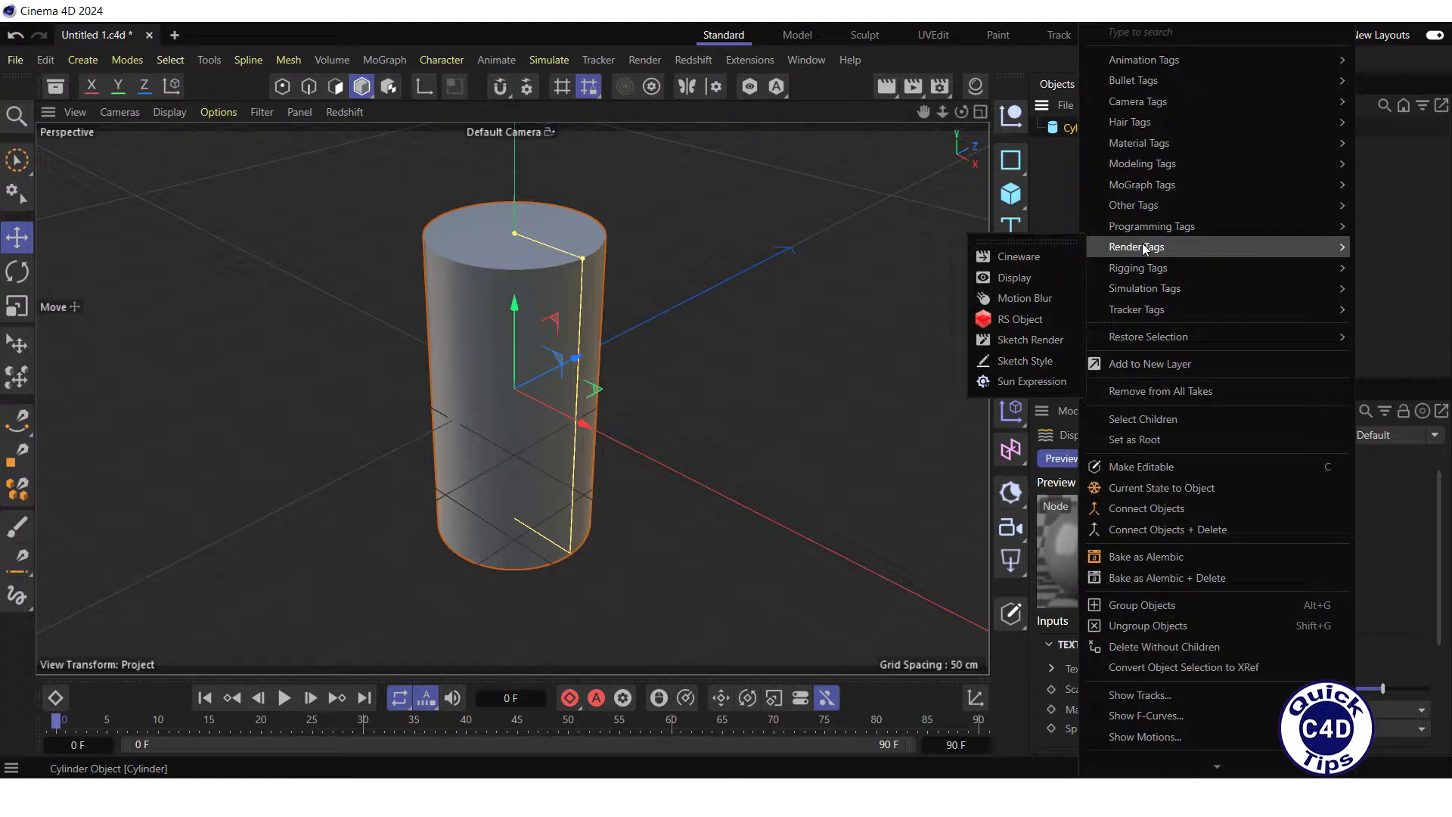
pyautogui.click(1019, 320)
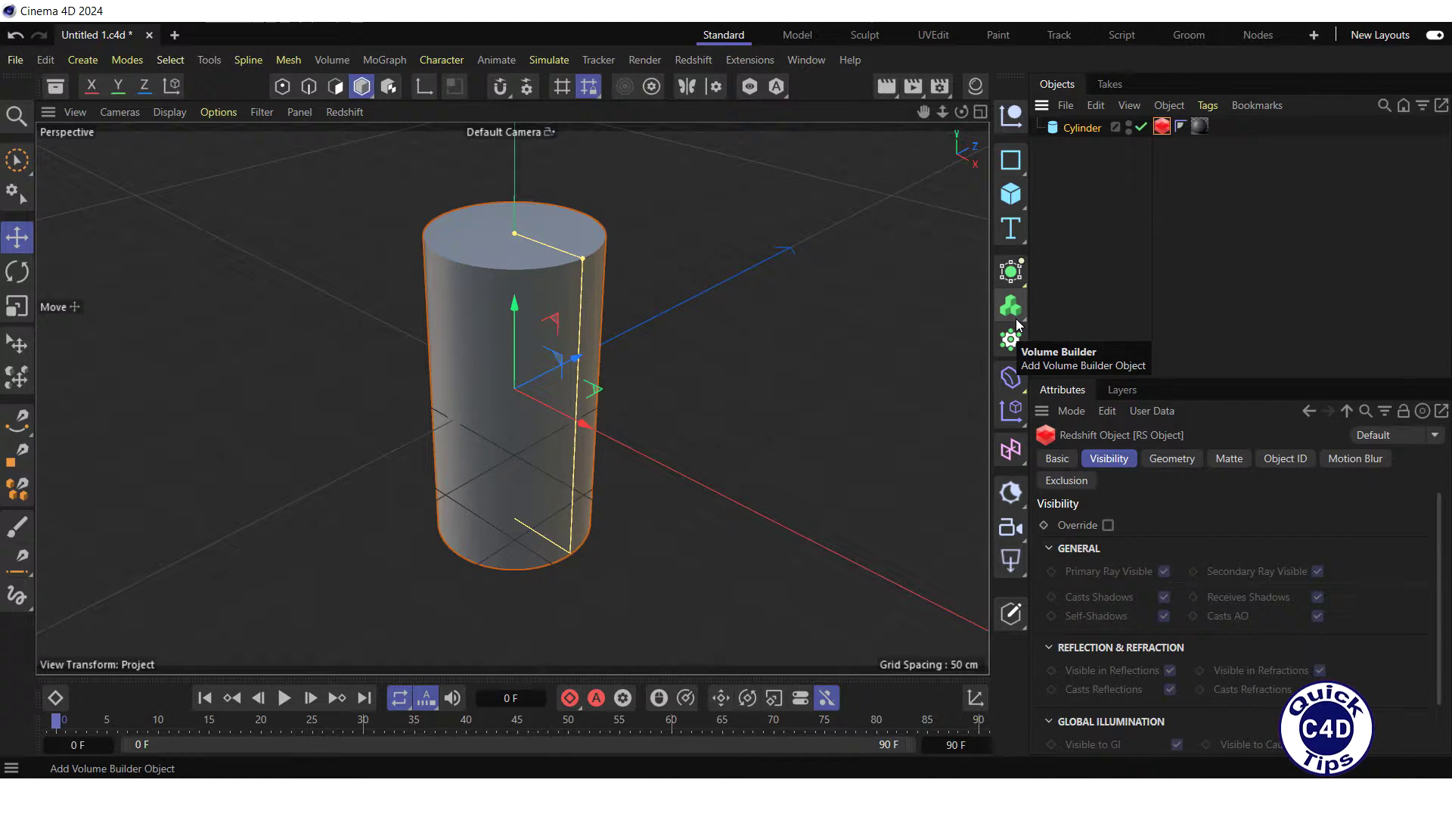
# On the tag's Geometry tab, enable Override, Tessellation and Displacement, and disable Smooth Subdivision.
pyautogui.click(1164, 458)
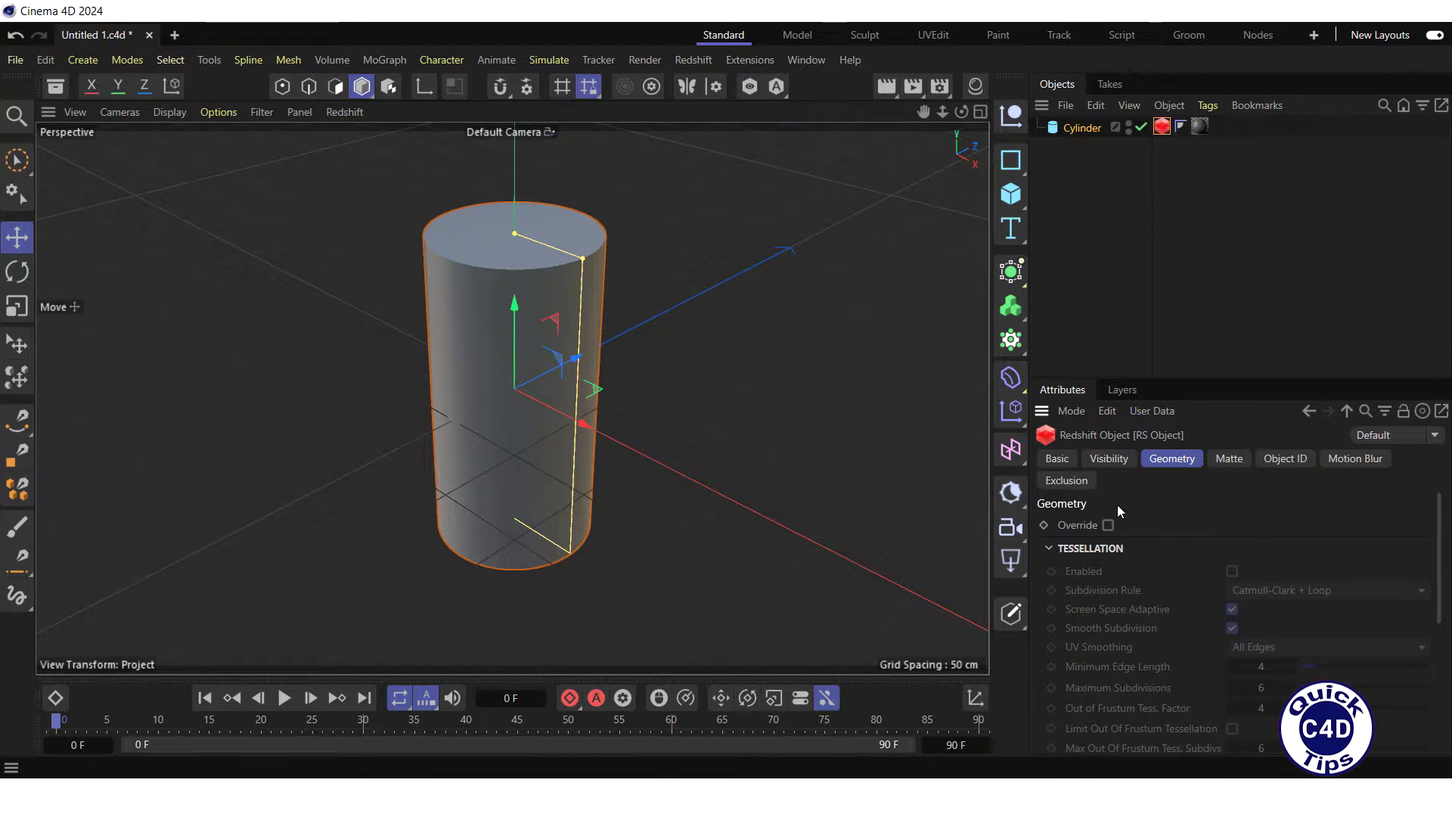
pyautogui.click(1109, 525)
pyautogui.click(1232, 571)
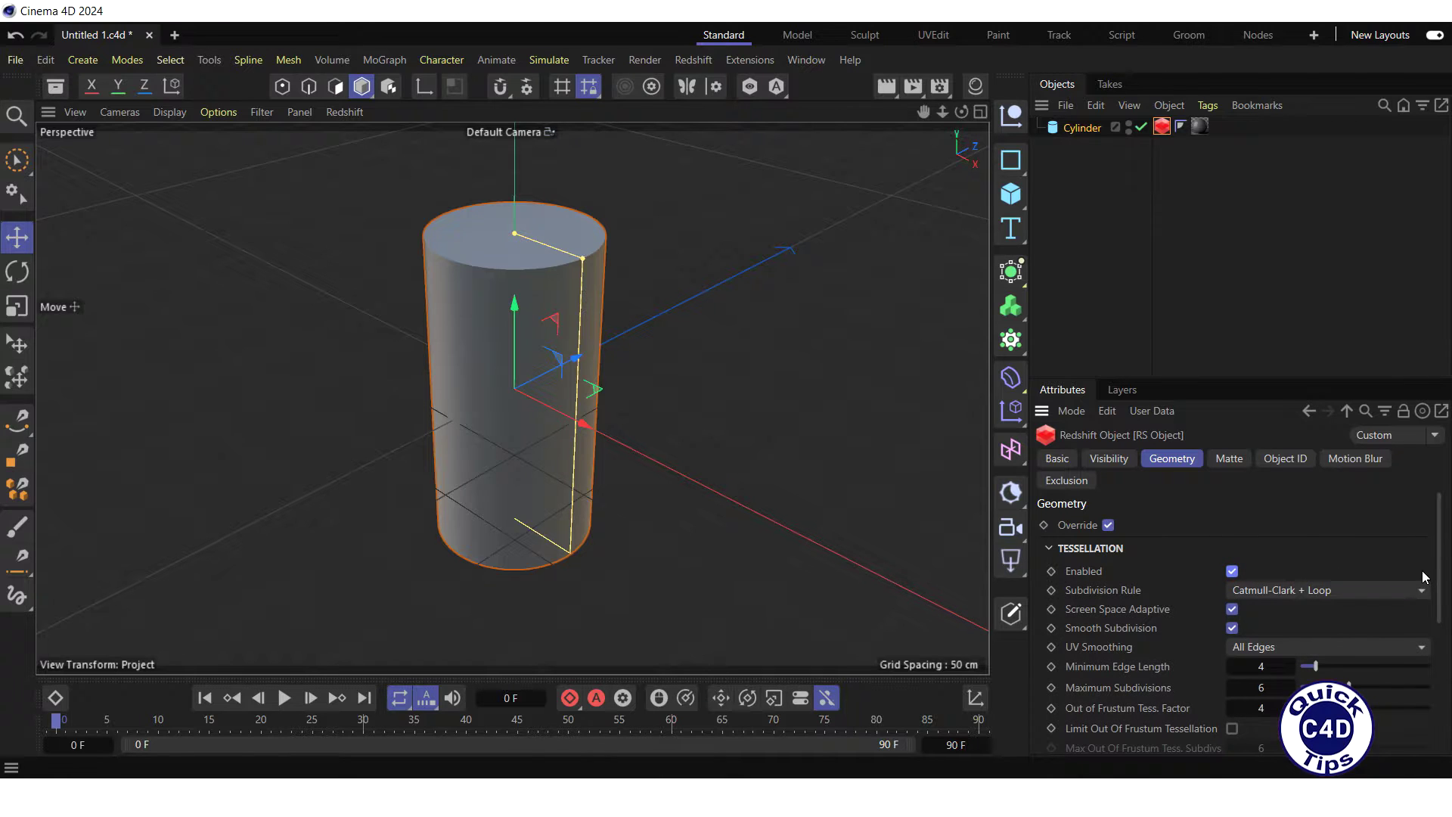
pyautogui.moveTo(1440, 582); pyautogui.dragTo(1439, 711)
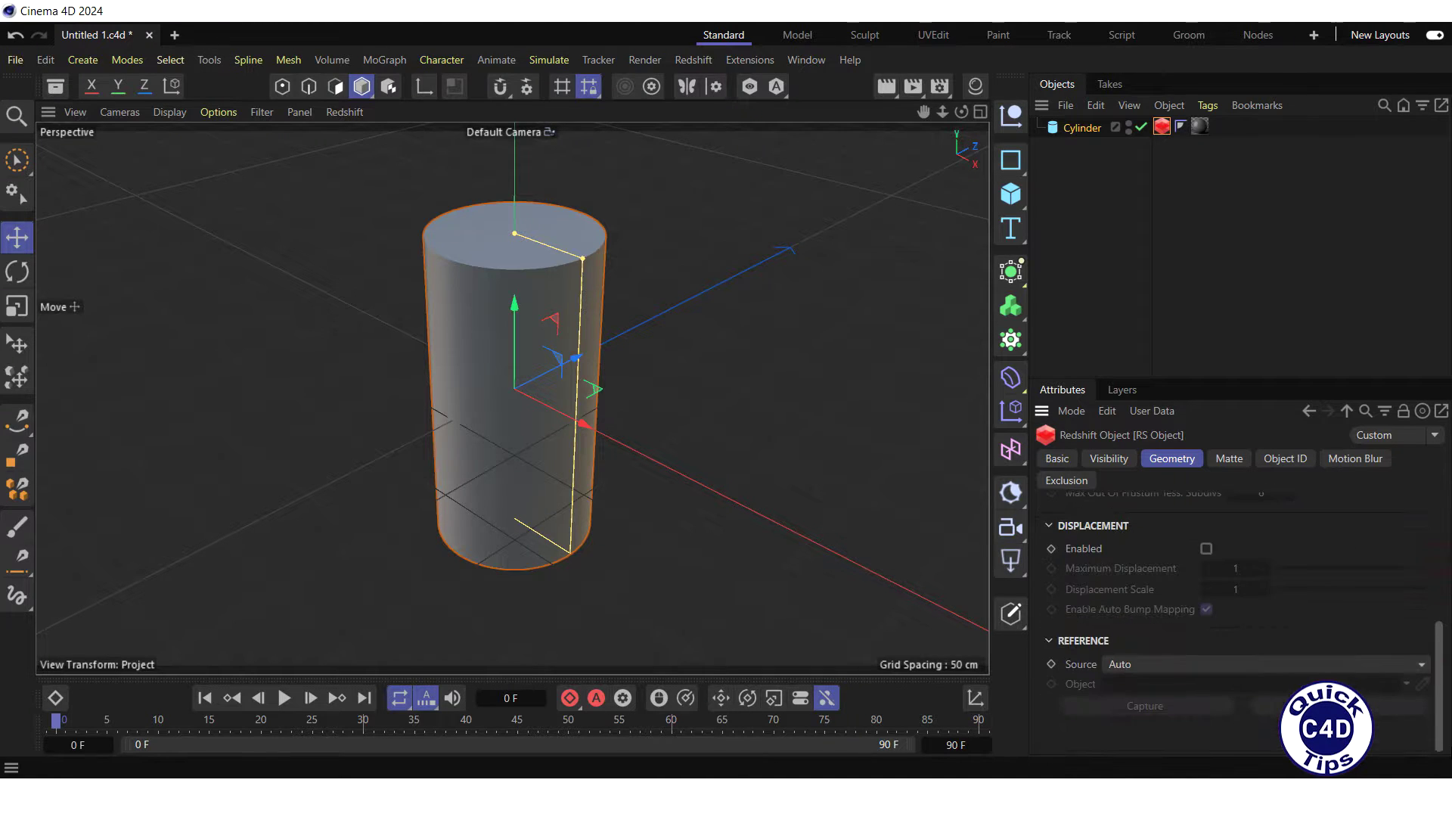
pyautogui.click(1206, 549)
pyautogui.scroll(5, 1421, 559)
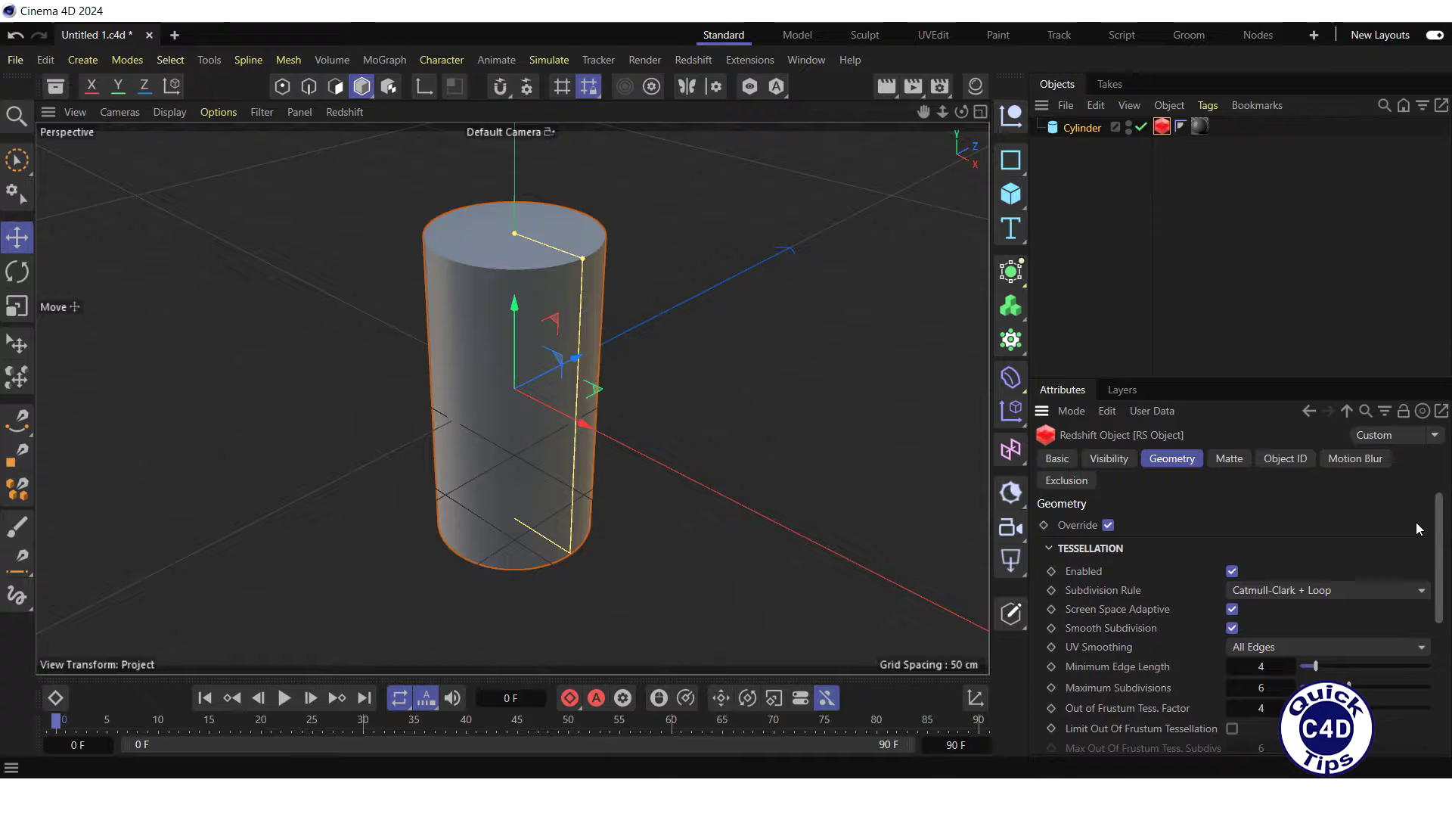
pyautogui.click(1232, 627)
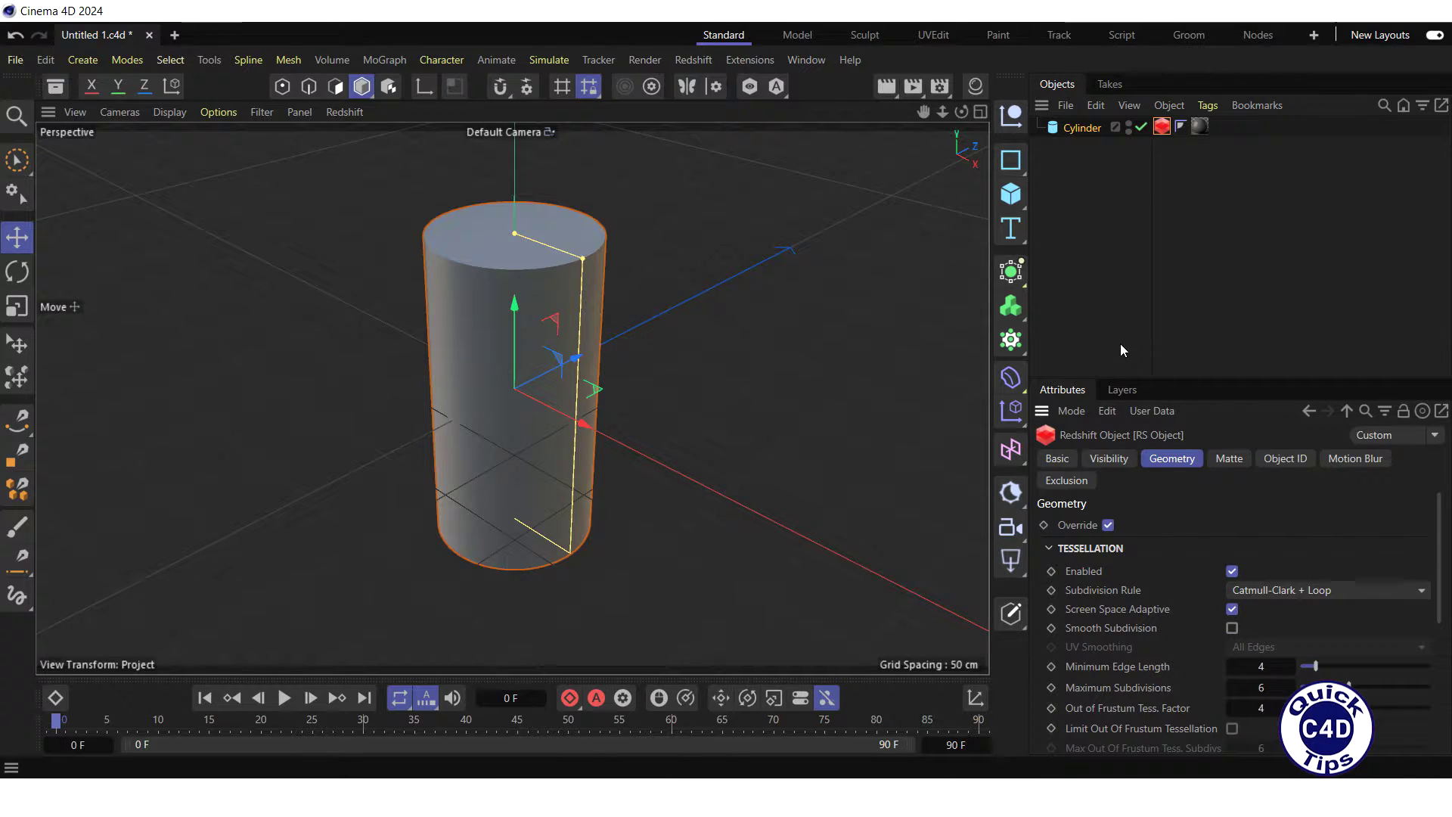
# Open Redshift RenderView, start rendering, and move and widen the render window.
pyautogui.click(685, 60)
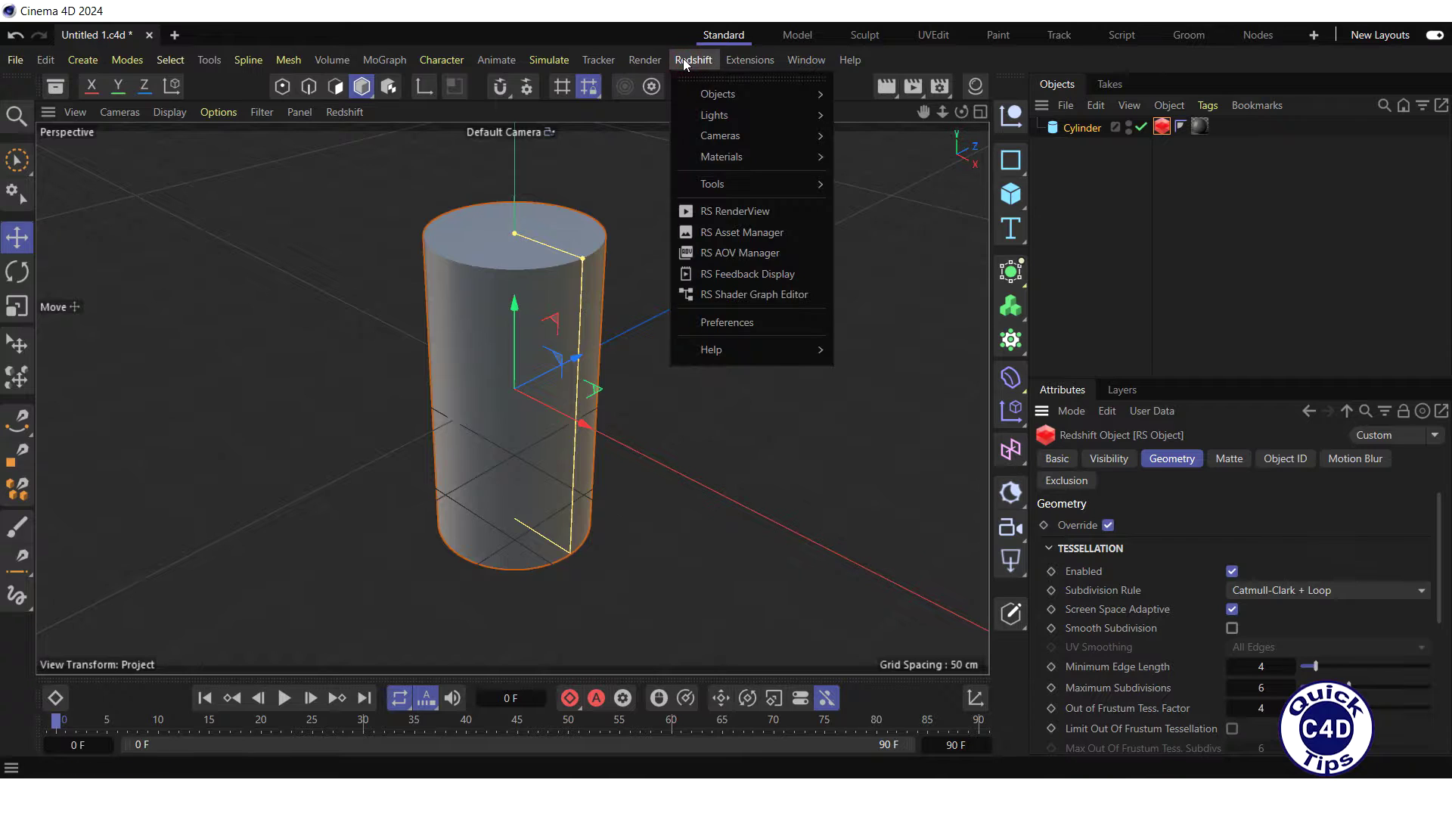
pyautogui.click(735, 212)
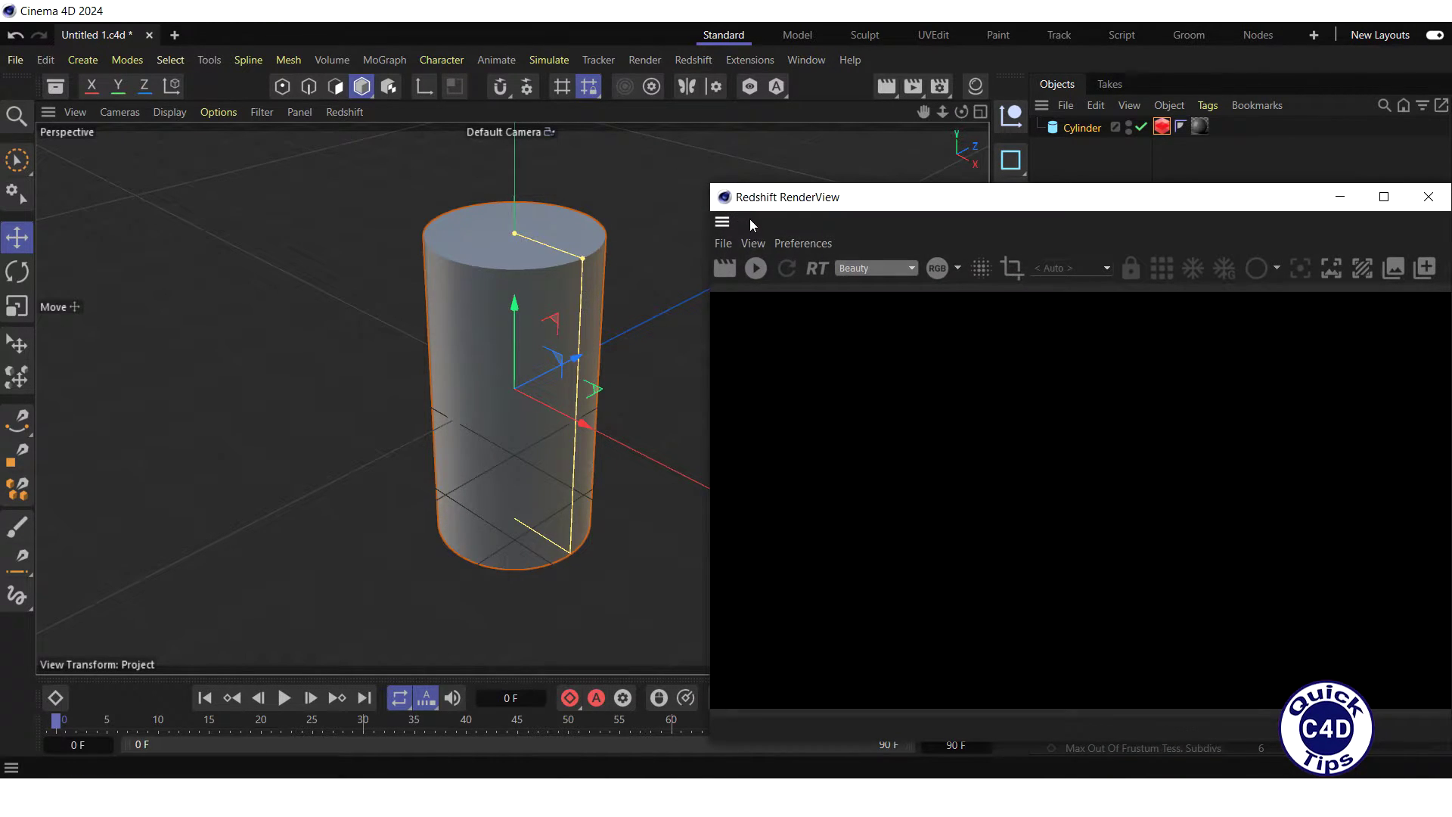
pyautogui.click(756, 269)
pyautogui.moveTo(845, 196); pyautogui.dragTo(191, 133)
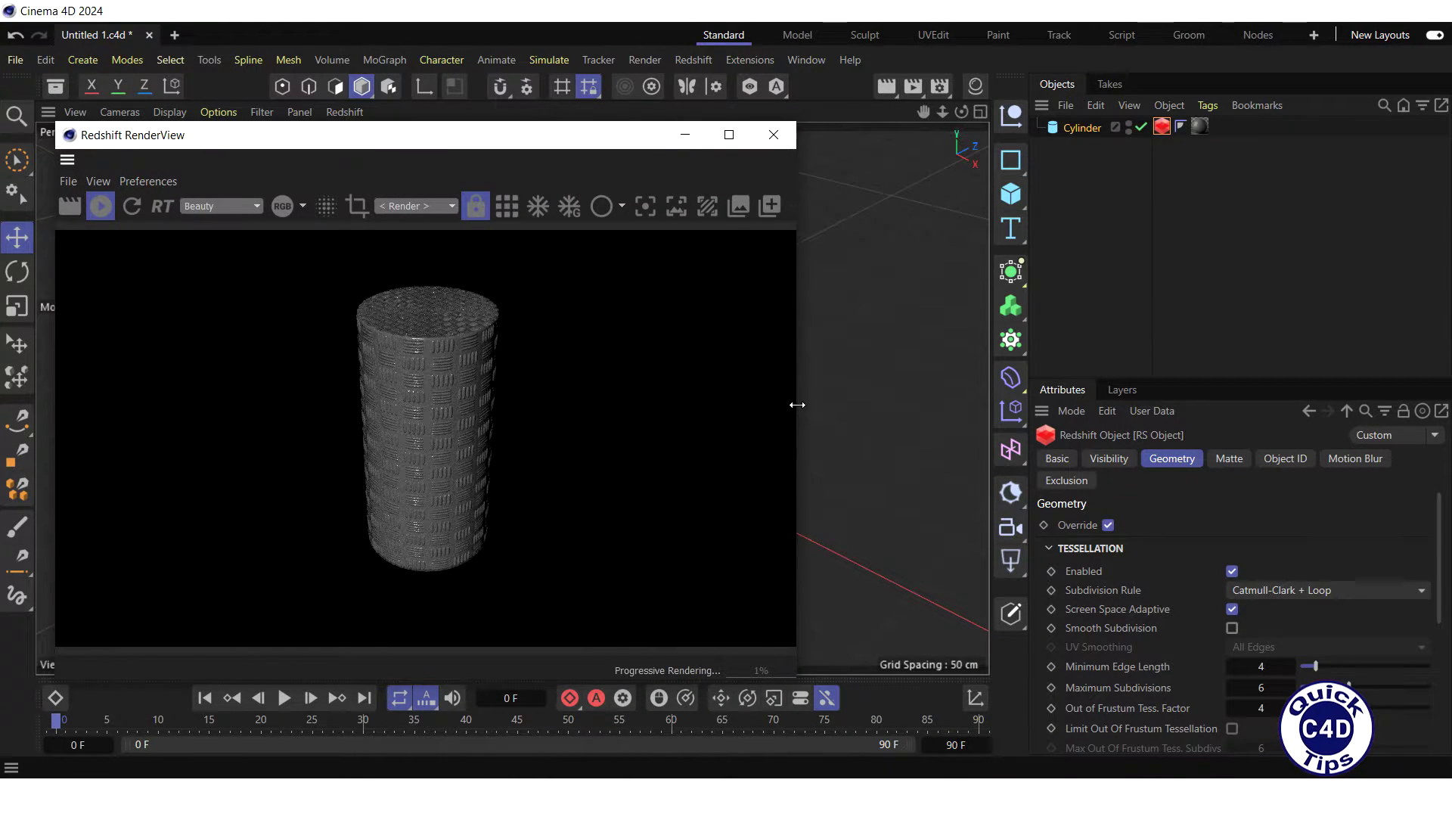
pyautogui.moveTo(797, 405); pyautogui.dragTo(960, 390)
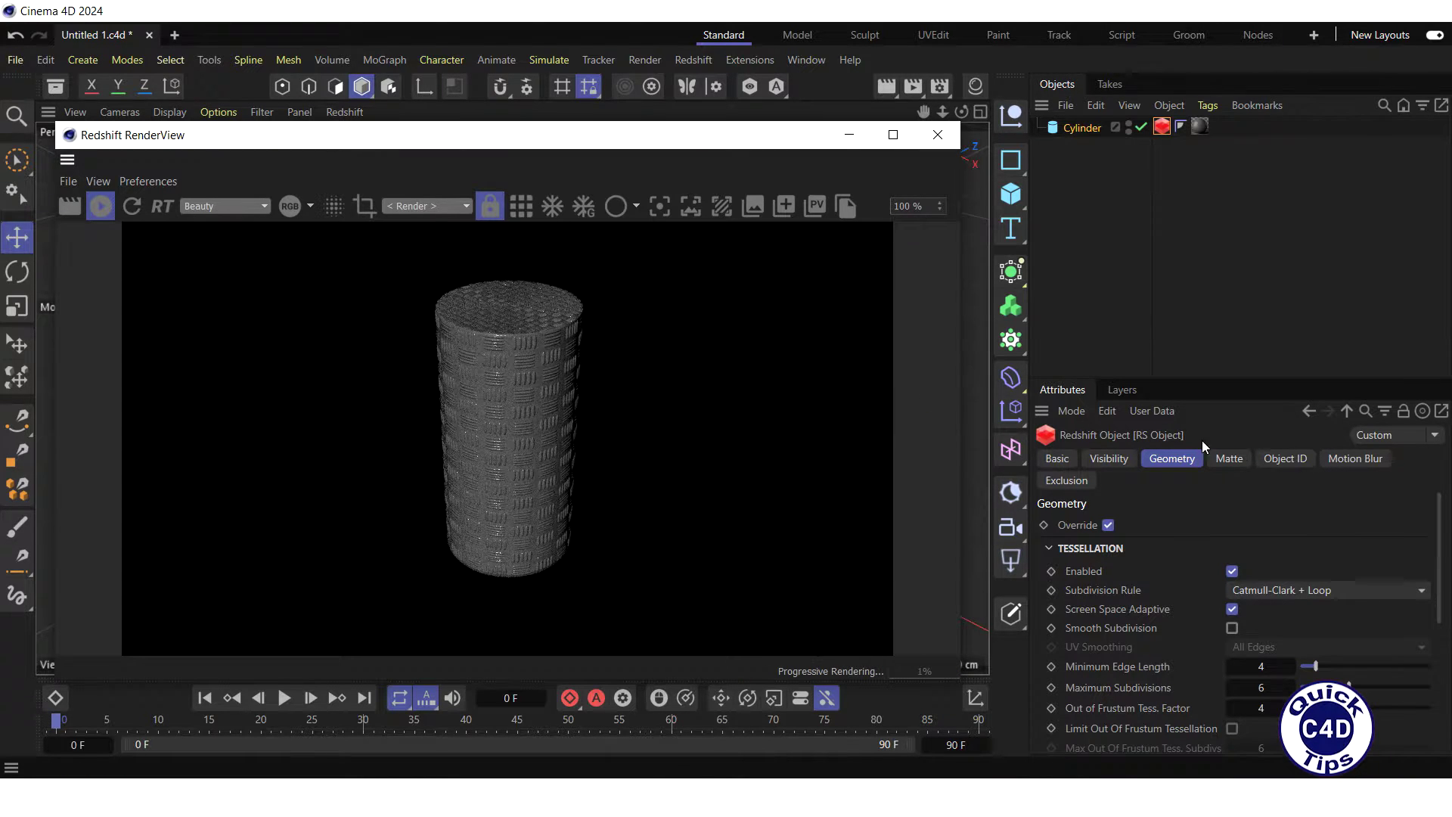
# Set Maximum Displacement to 2 and Displacement Scale to 2.
pyautogui.moveTo(1441, 522); pyautogui.dragTo(1447, 654)
pyautogui.doubleClick(1235, 576)
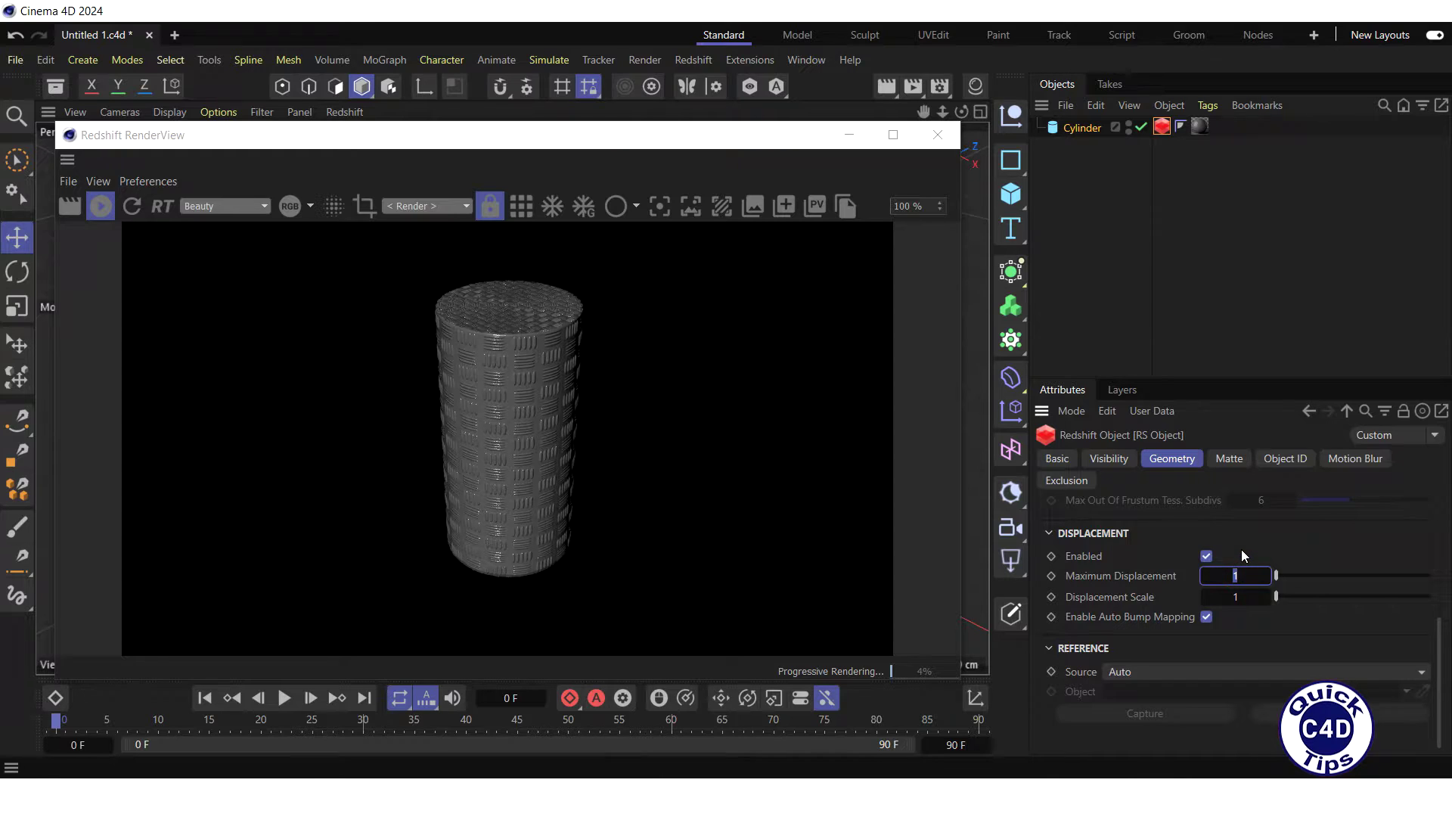
pyautogui.write('2')
pyautogui.press('Return')
pyautogui.click(1239, 597)
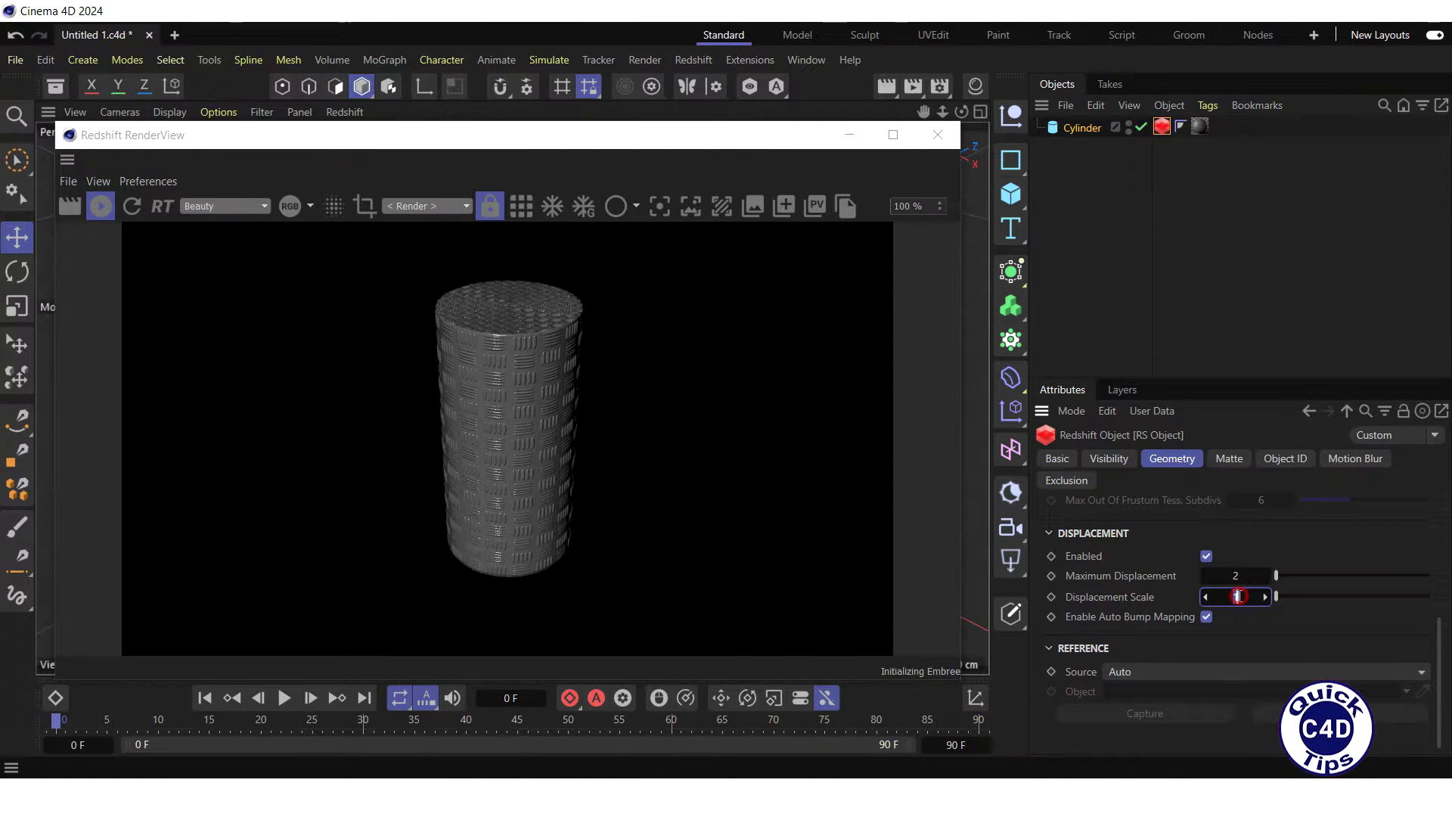
pyautogui.write('2')
pyautogui.press('Return')
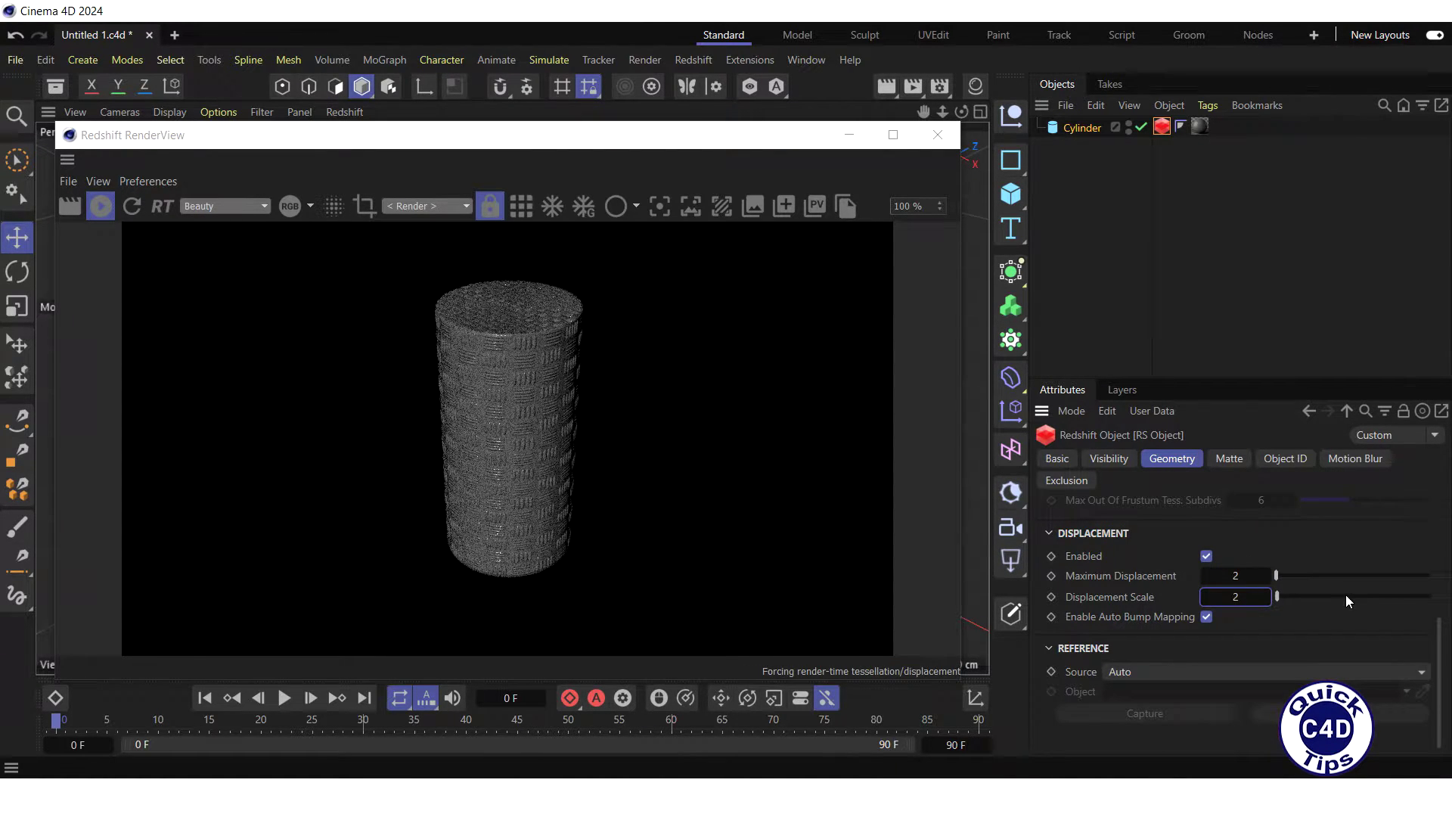
# Set Minimum Edge Length to 3 and Maximum Subdivisions to 7.
pyautogui.moveTo(1437, 639); pyautogui.dragTo(1437, 544)
pyautogui.click(1260, 625)
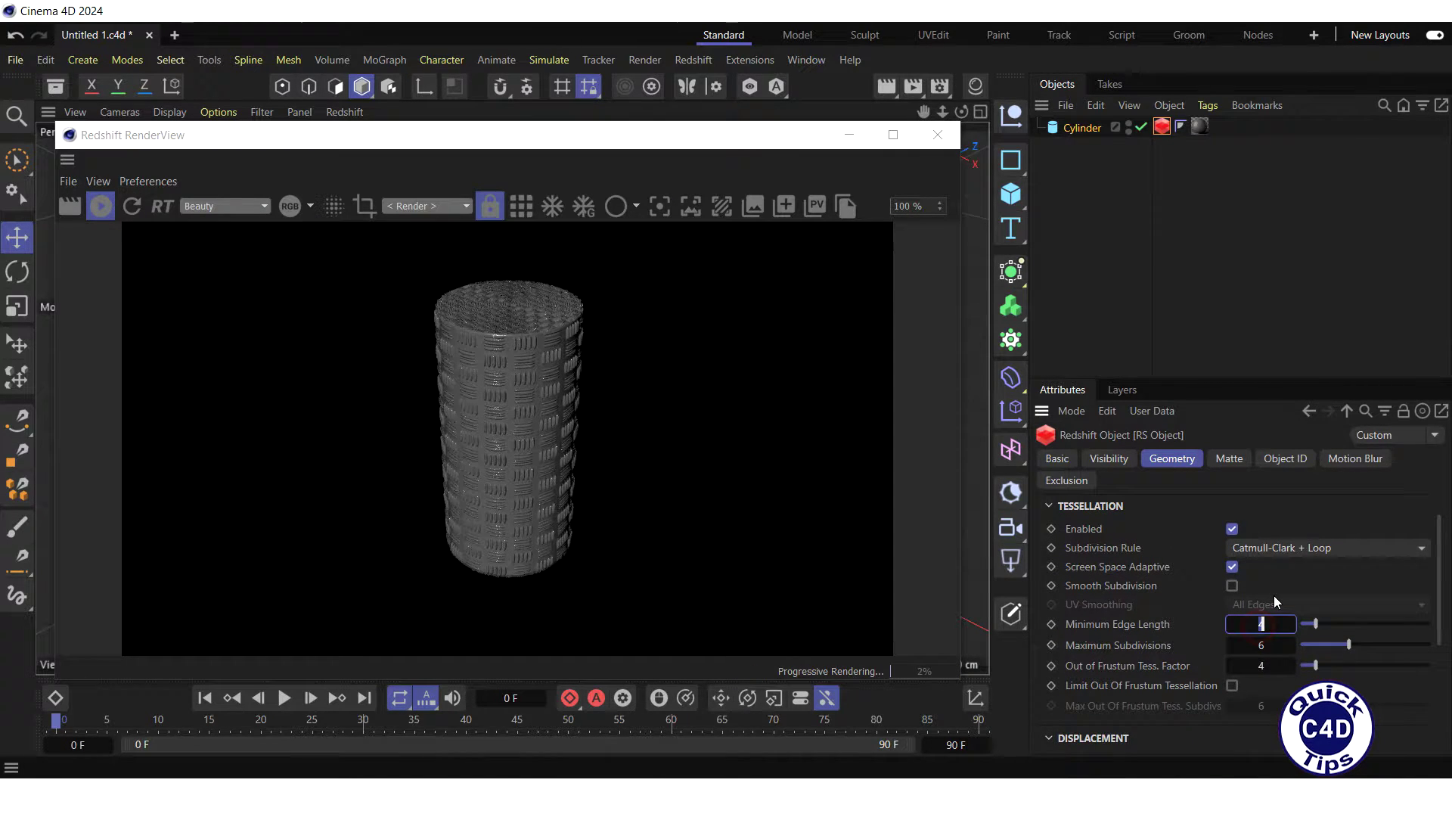
pyautogui.write('3')
pyautogui.press('Return')
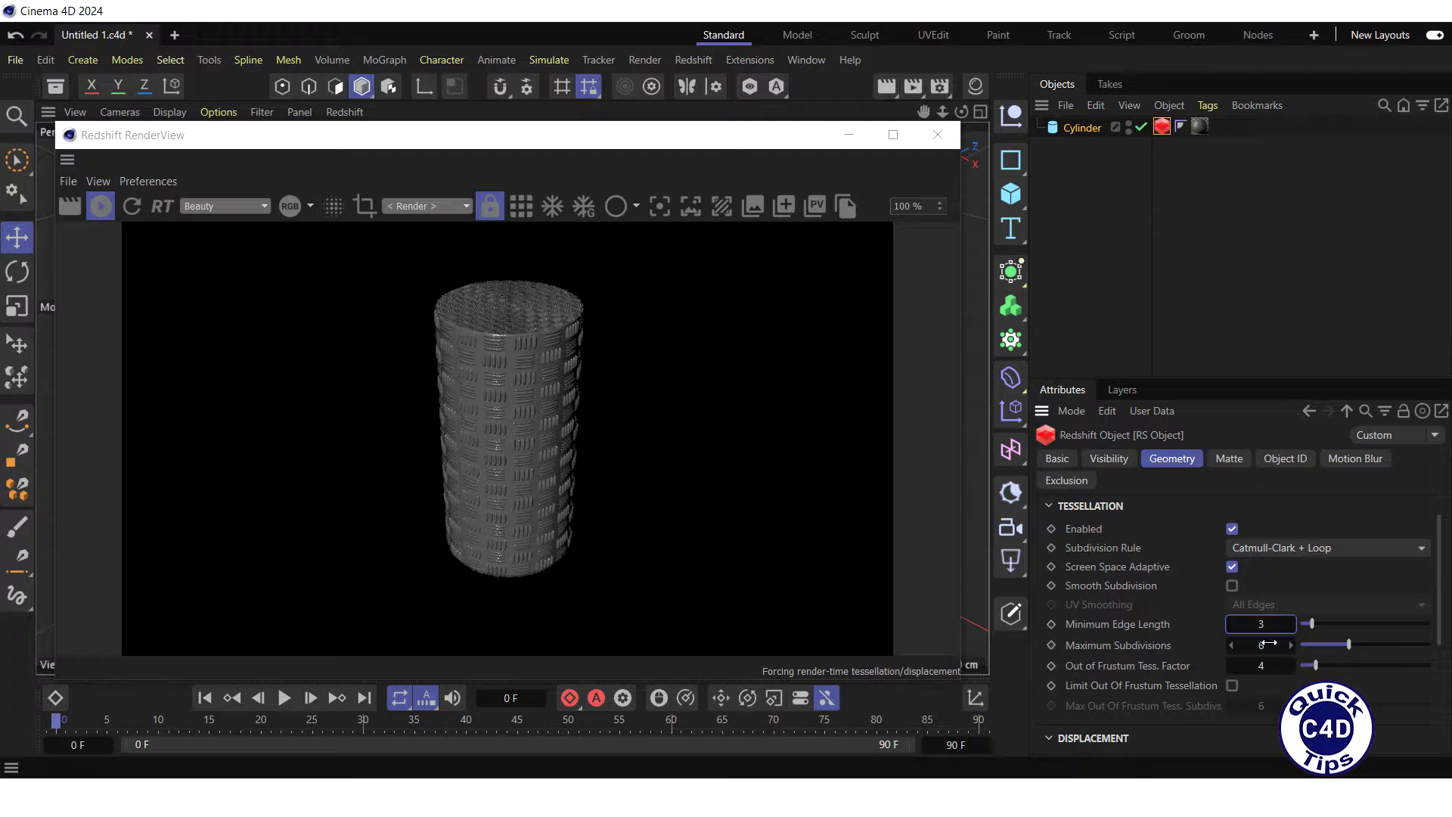
pyautogui.click(1271, 646)
pyautogui.write('7')
pyautogui.press('Return')
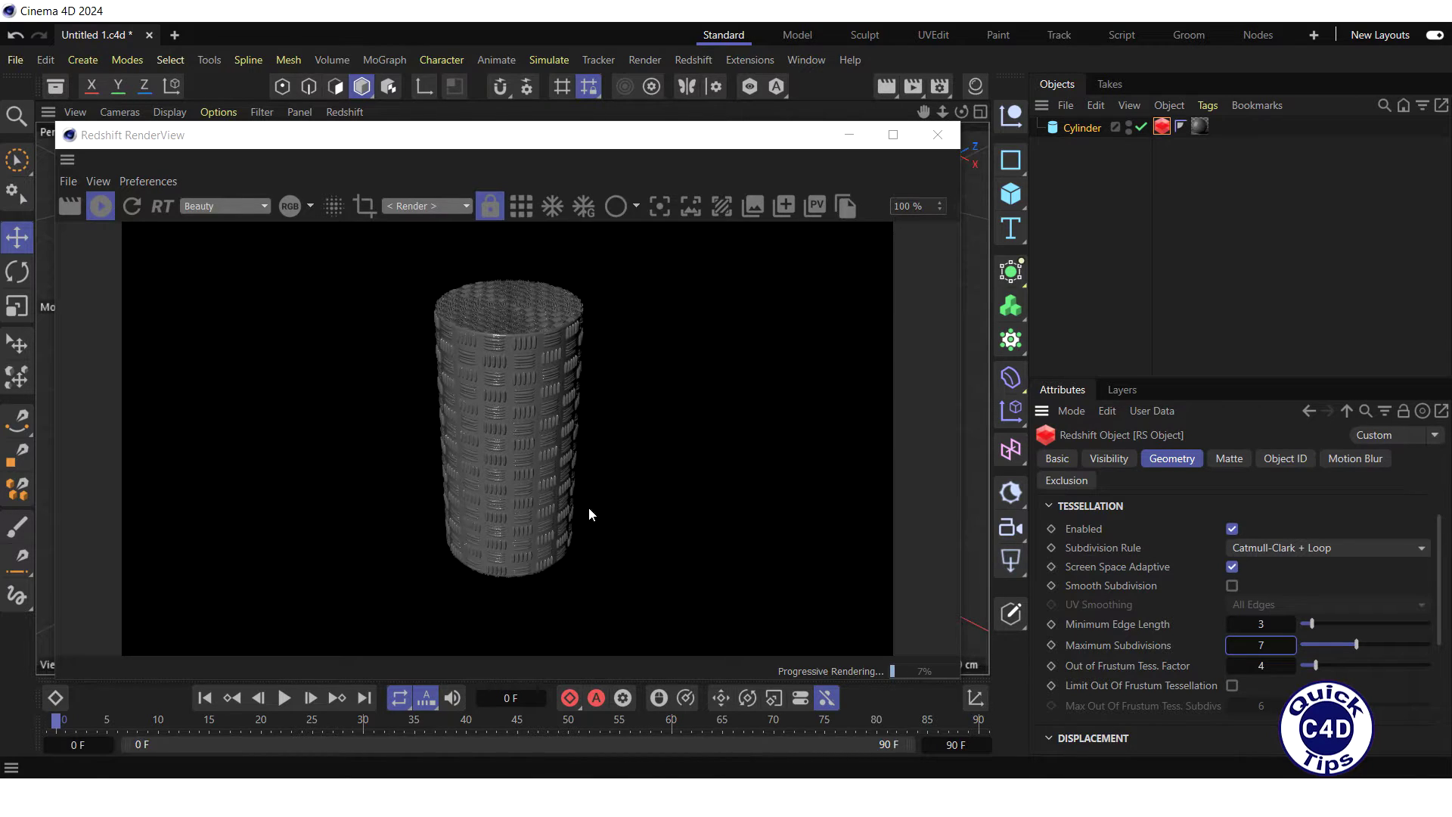
# Close RenderView and make the cylinder an editable polygon object in Polygons mode.
pyautogui.click(938, 135)
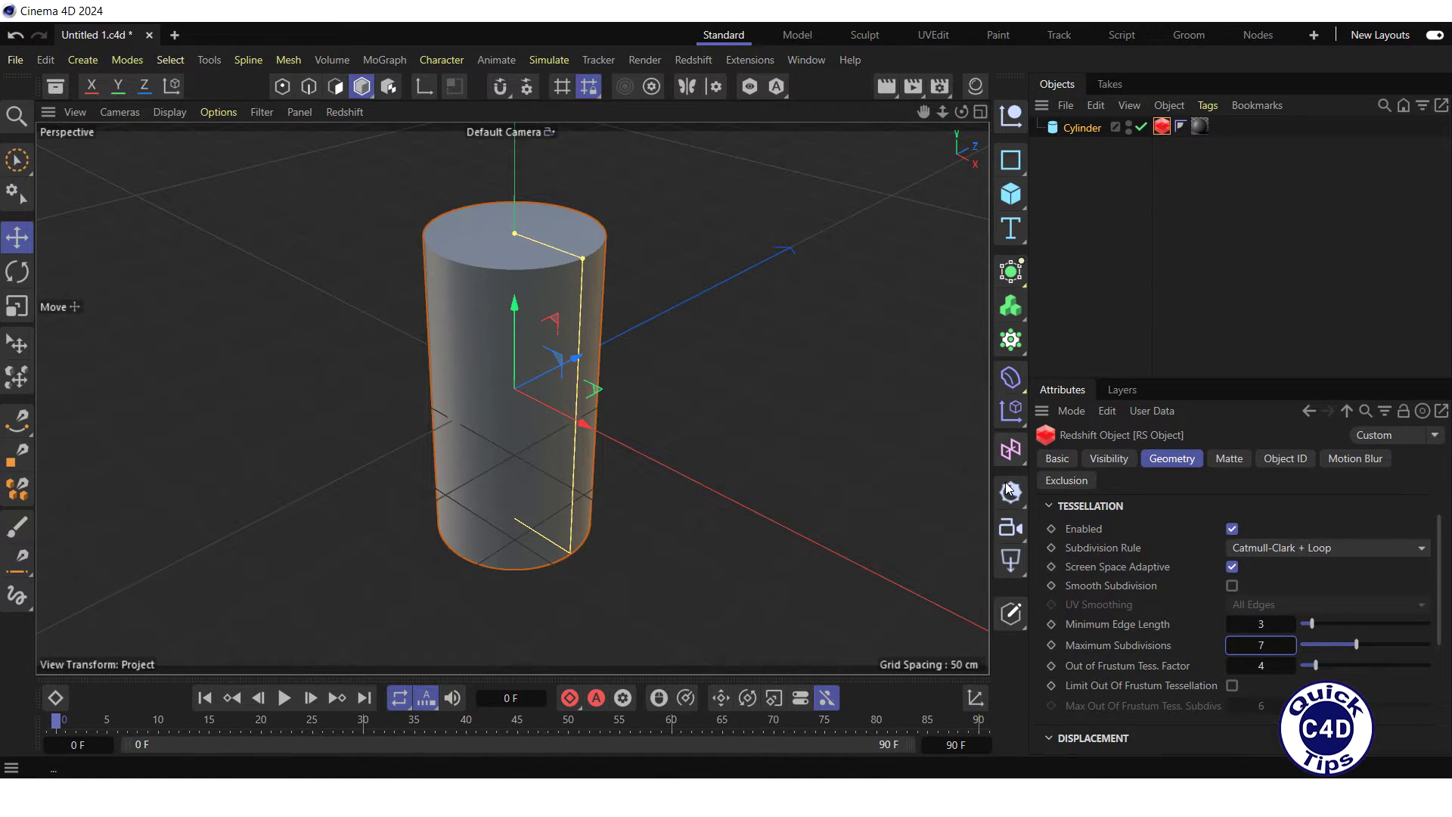
pyautogui.click(1012, 612)
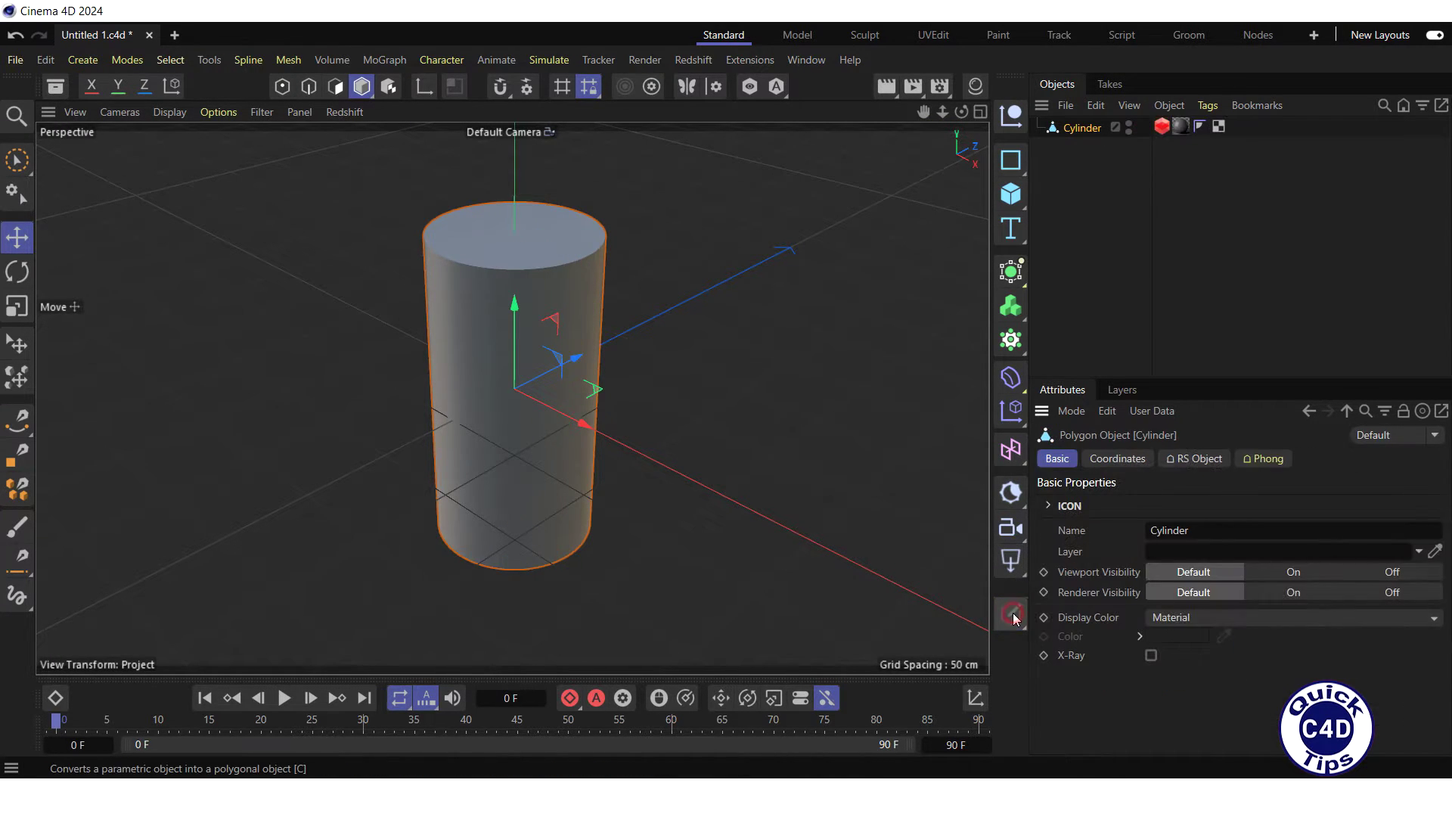
pyautogui.click(335, 87)
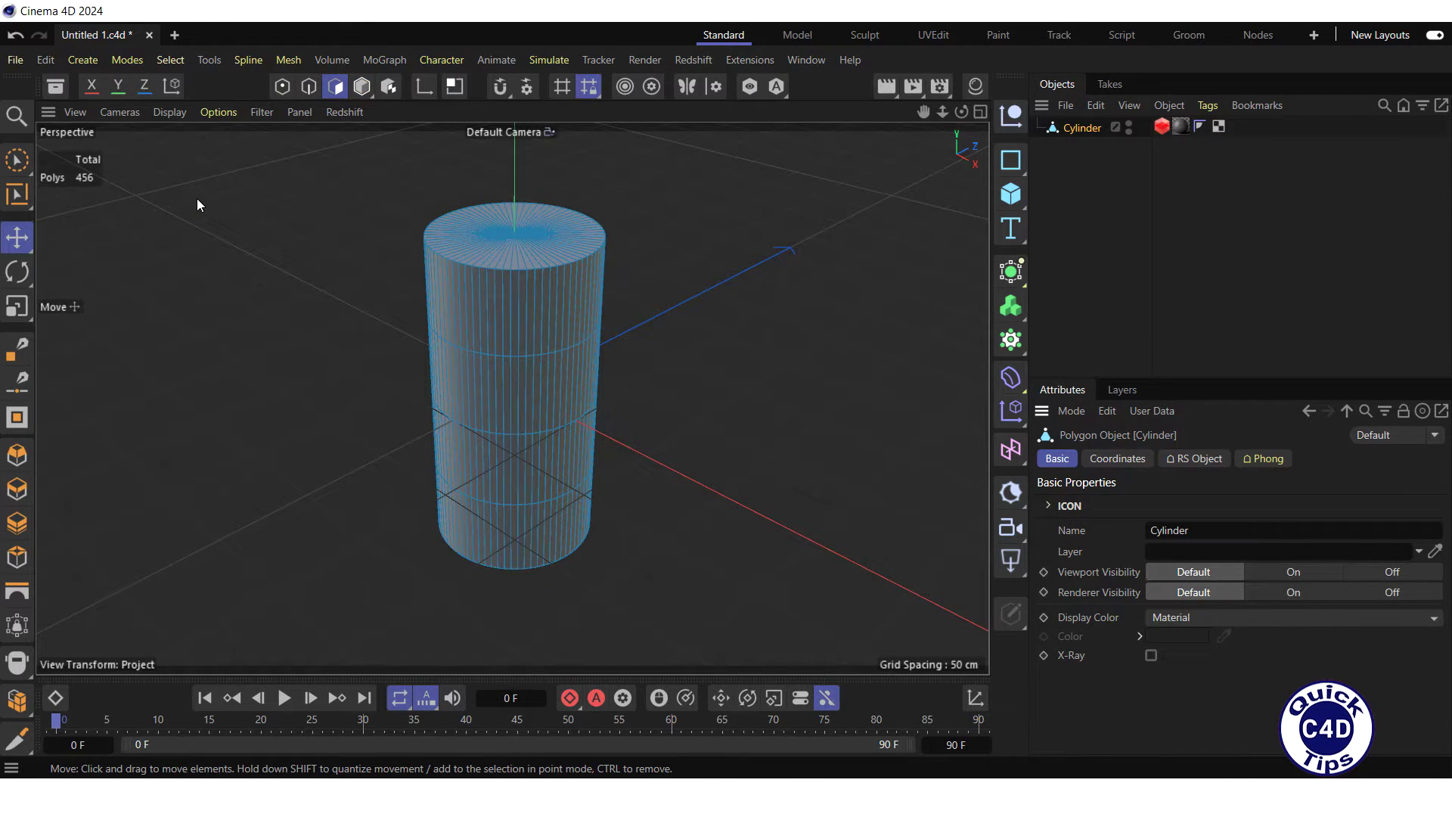
# Loop-select all four bands of side polygons on the cylinder.
pyautogui.click(17, 195)
pyautogui.click(497, 300)
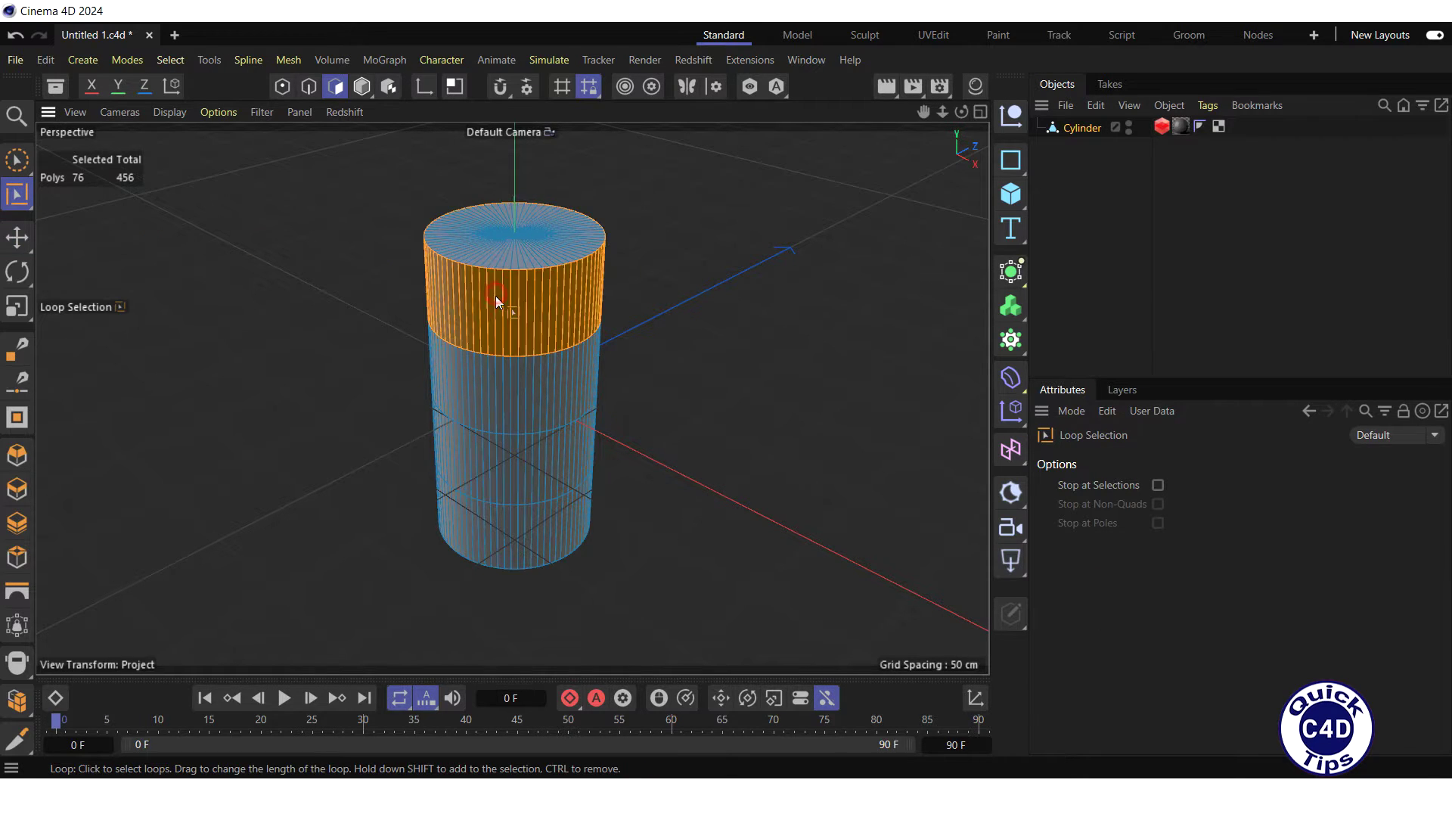
pyautogui.keyDown('shift'); pyautogui.click(528, 406); pyautogui.keyUp('shift')
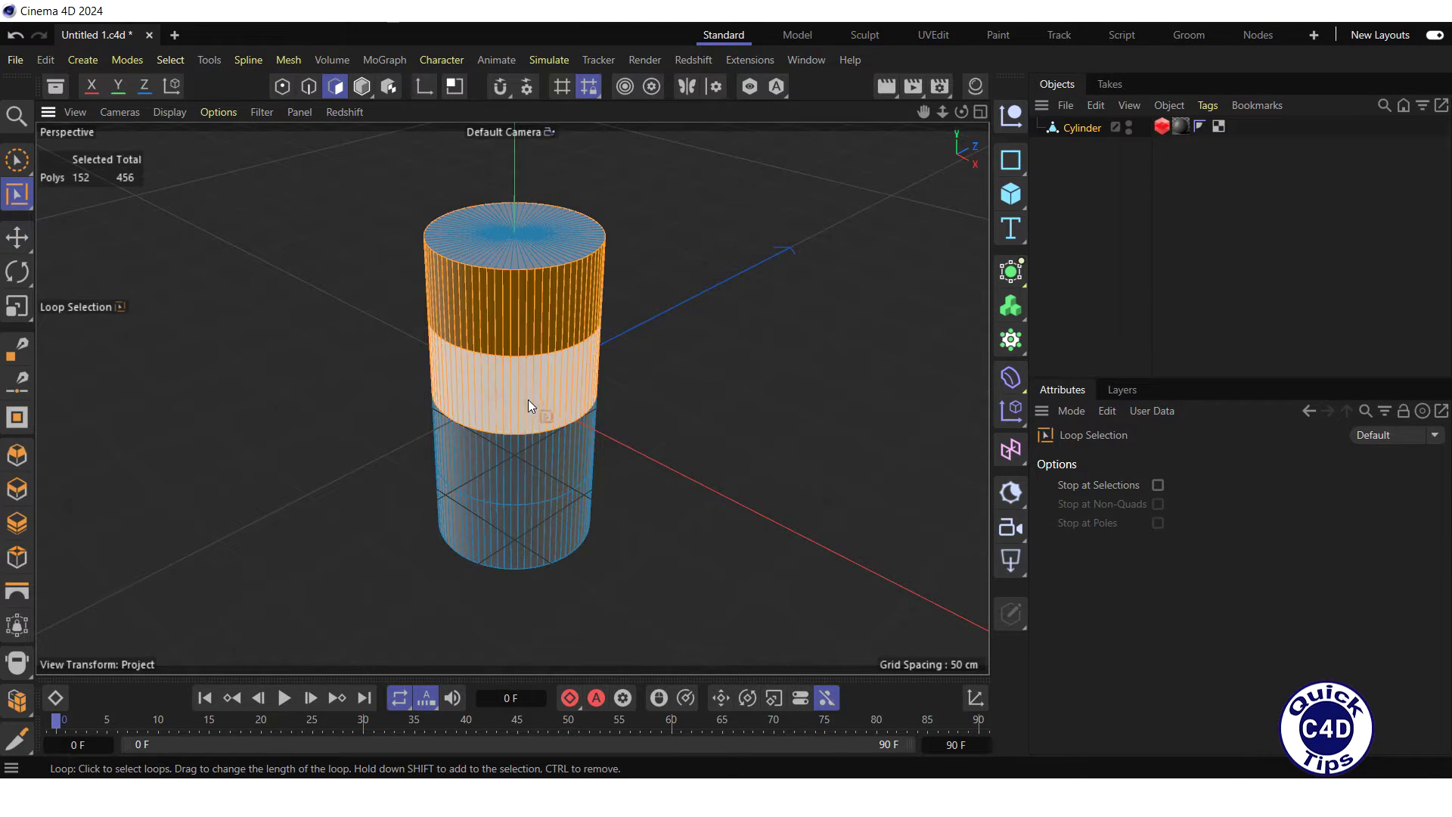
pyautogui.keyDown('shift'); pyautogui.click(540, 461); pyautogui.keyUp('shift')
pyautogui.keyDown('shift'); pyautogui.click(547, 533); pyautogui.keyUp('shift')
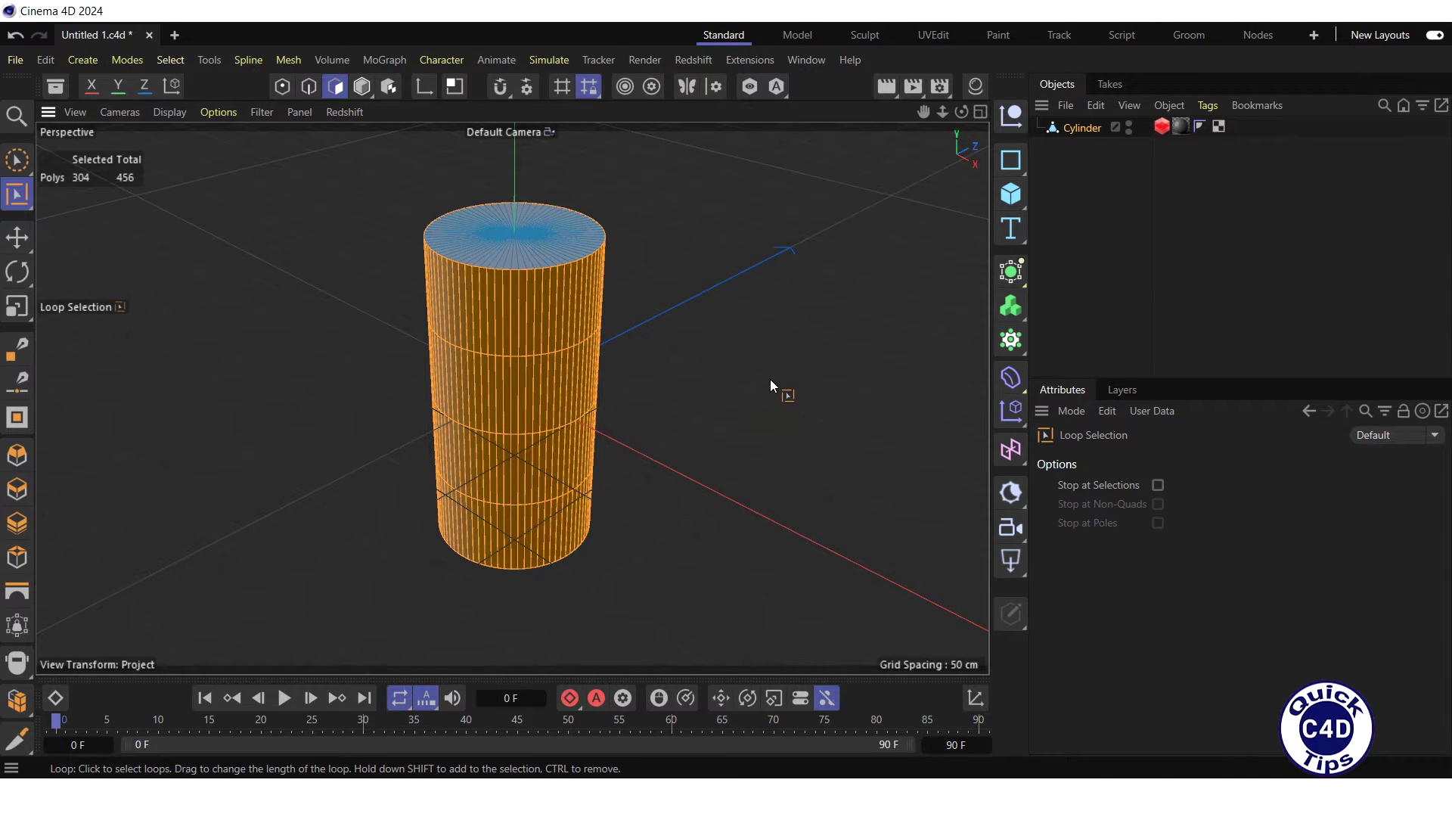
pyautogui.click(182, 65)
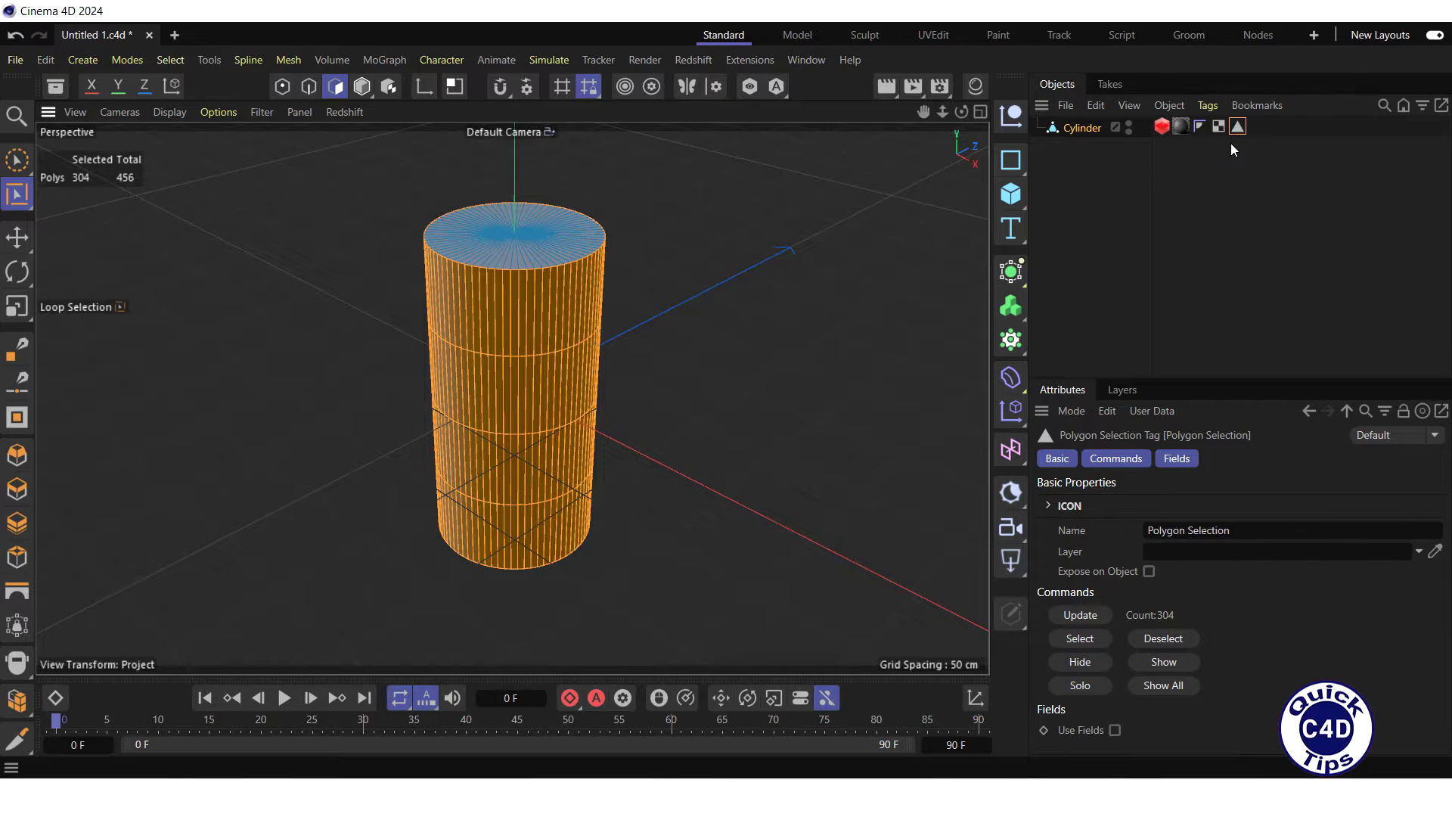
# Place the Polygon Selection tag beside the Mat tag and set it as the tag's Selection.
pyautogui.moveTo(1237, 127); pyautogui.dragTo(1194, 129)
pyautogui.click(1180, 127)
pyautogui.moveTo(1201, 132); pyautogui.dragTo(1171, 521)
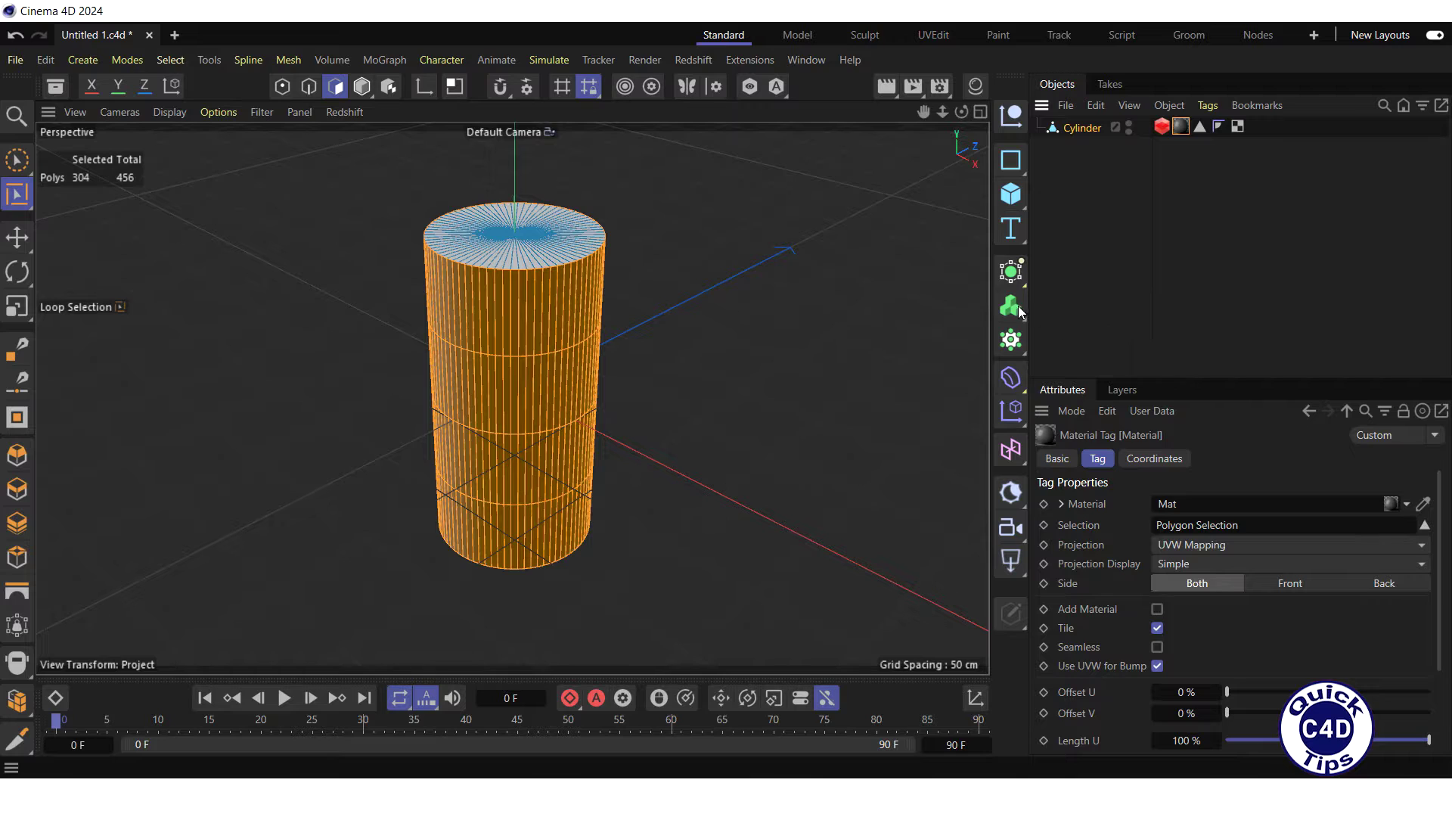
# Render in Redshift RenderView, showing metal displacement only on the cylinder's sides.
pyautogui.click(692, 60)
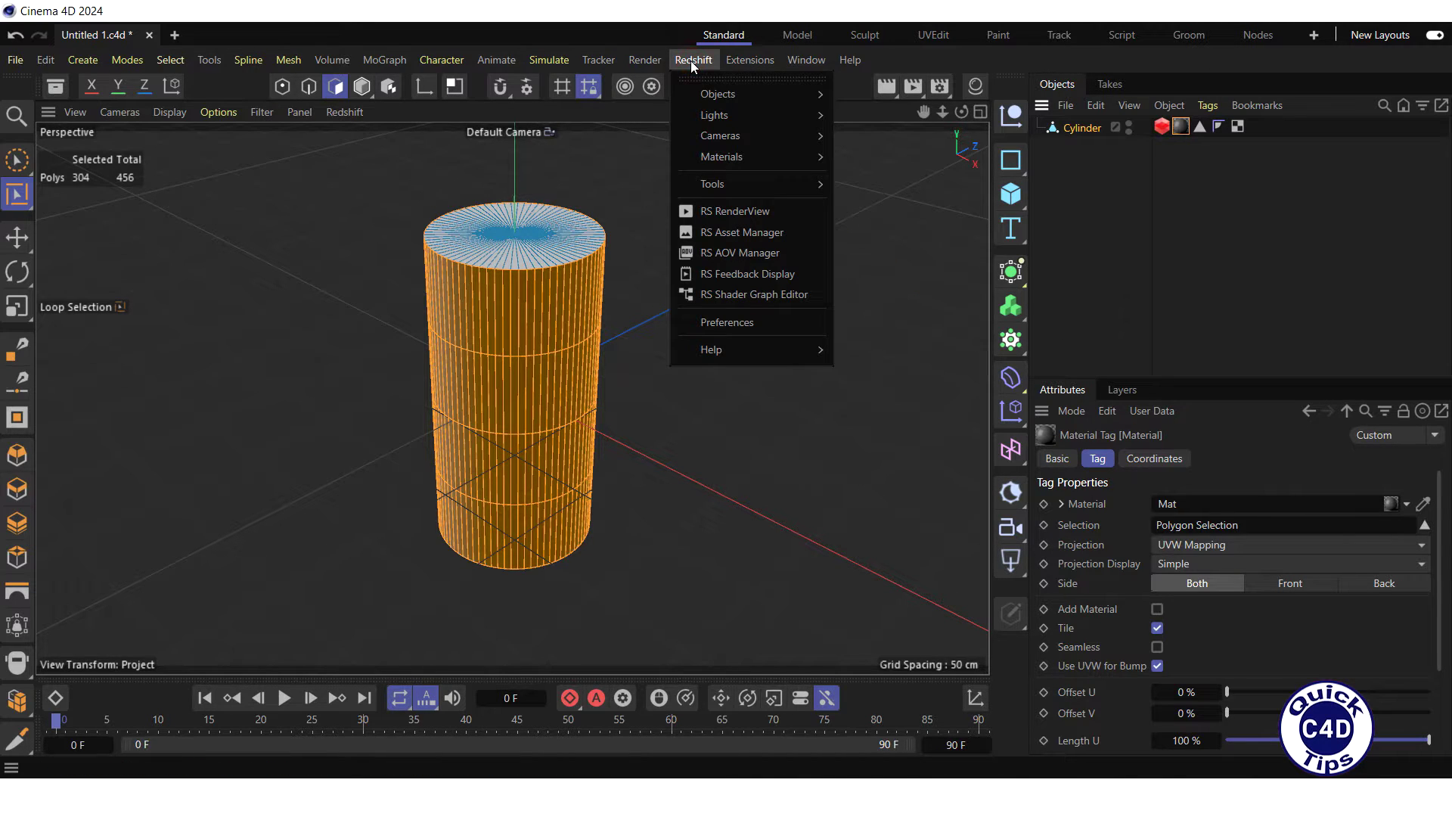
pyautogui.moveTo(730, 186)
pyautogui.click(734, 210)
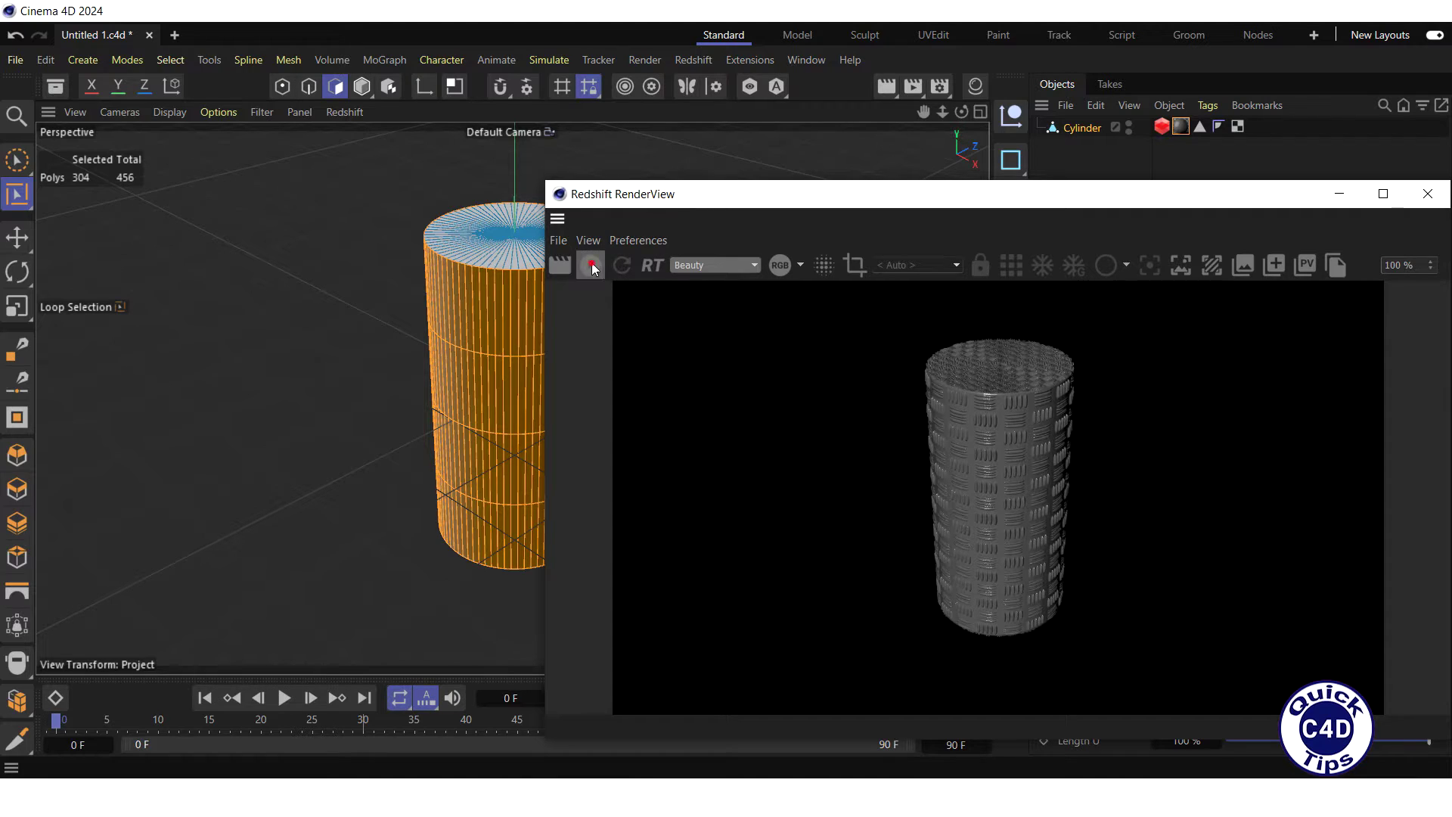
pyautogui.click(593, 267)
pyautogui.moveTo(749, 195); pyautogui.dragTo(294, 128)
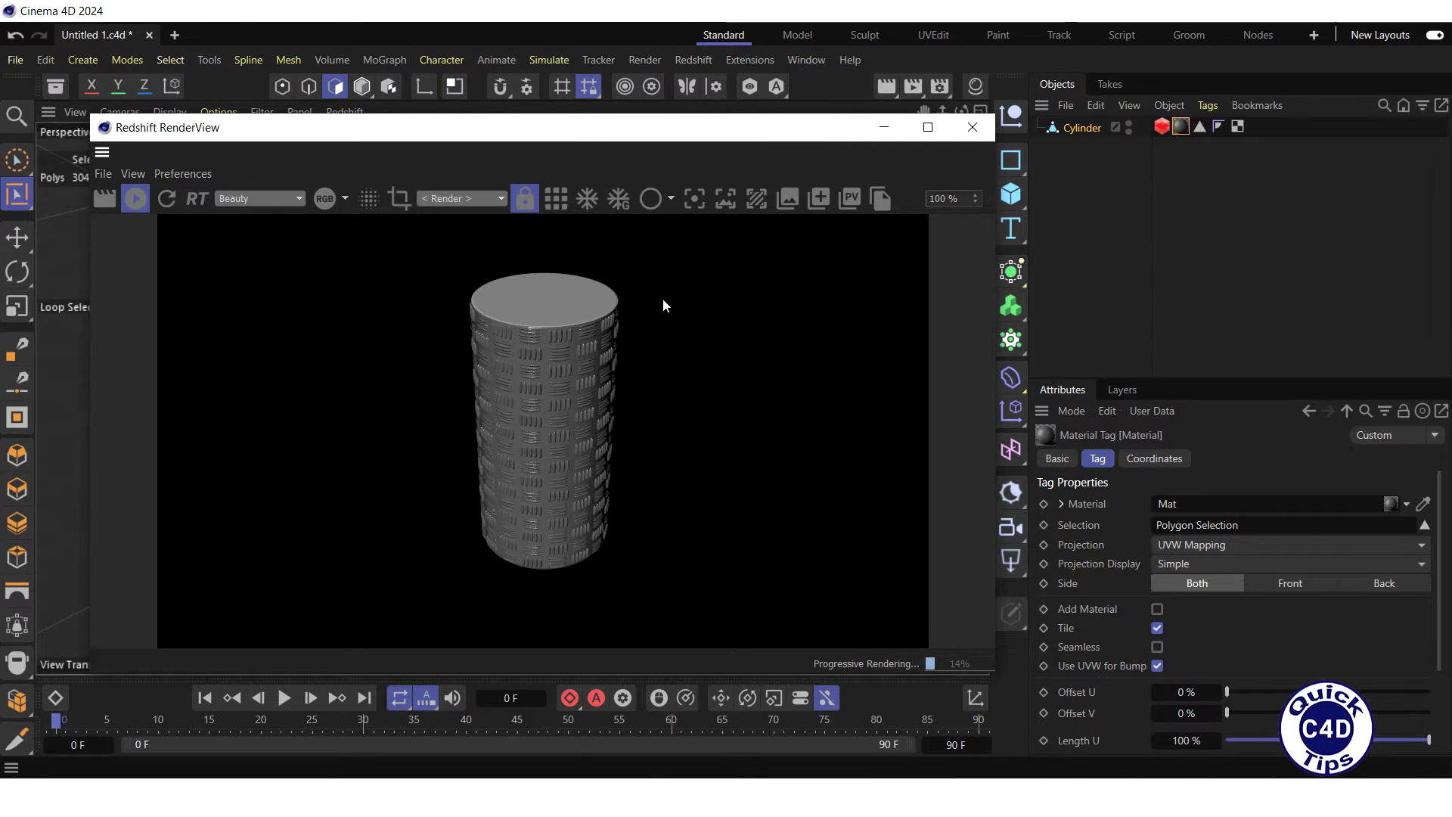
# Close RenderView, Ctrl-drag Mat to copy it as Mat.1, and open Mat.1 in the Node Editor.
pyautogui.click(980, 127)
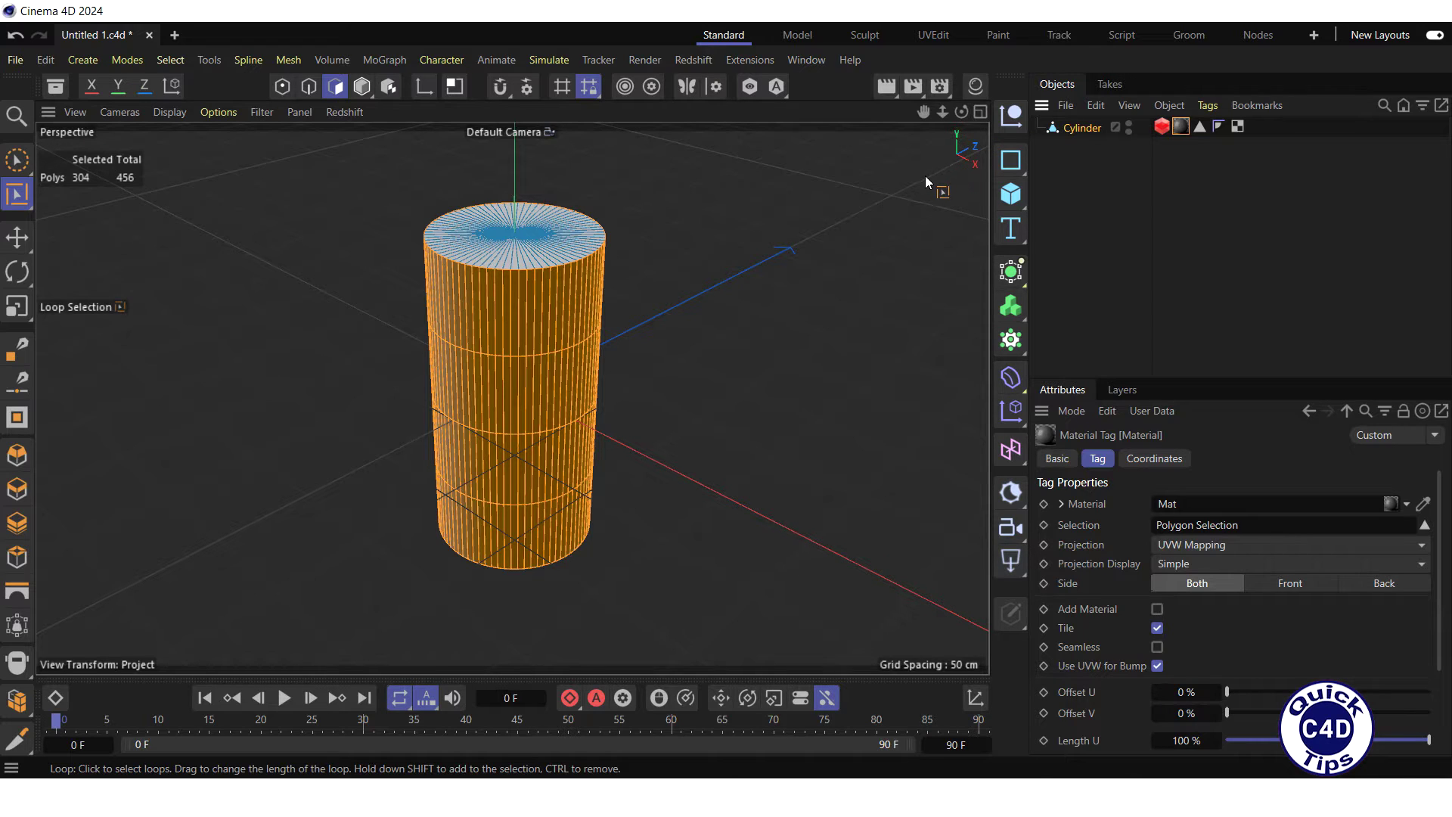
pyautogui.click(974, 86)
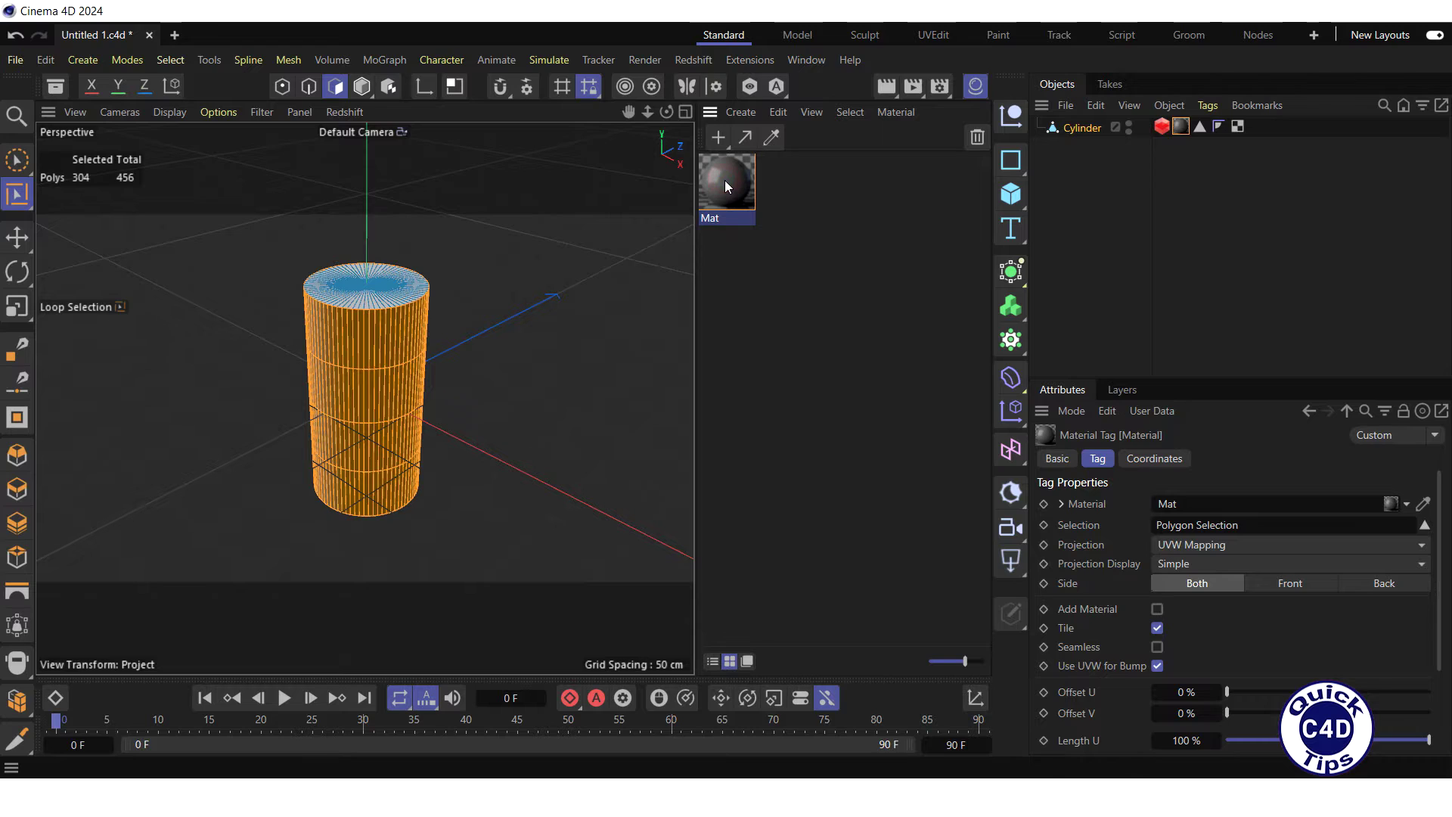
pyautogui.moveTo(726, 187); pyautogui.dragTo(793, 180)
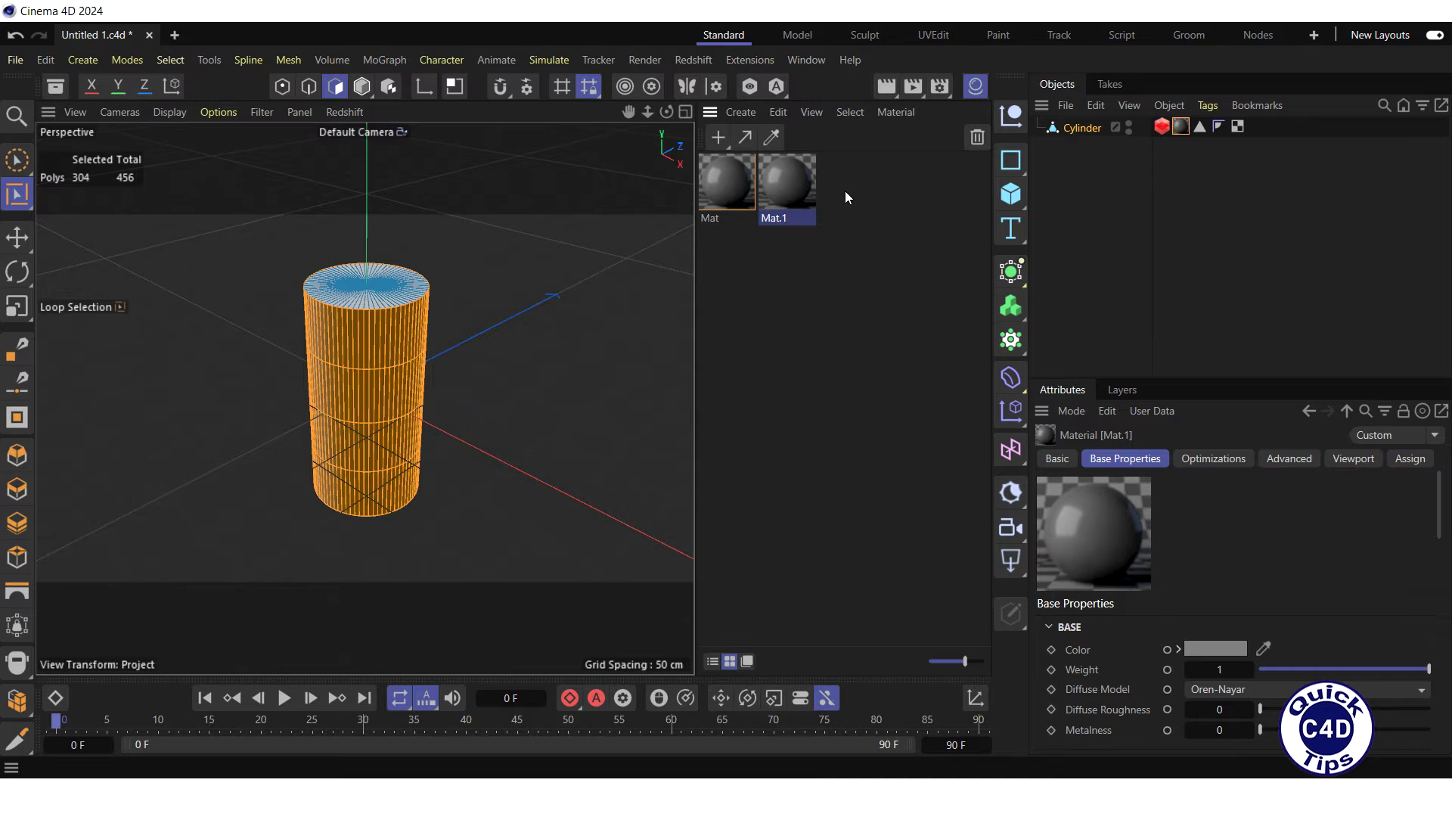
pyautogui.doubleClick(787, 180)
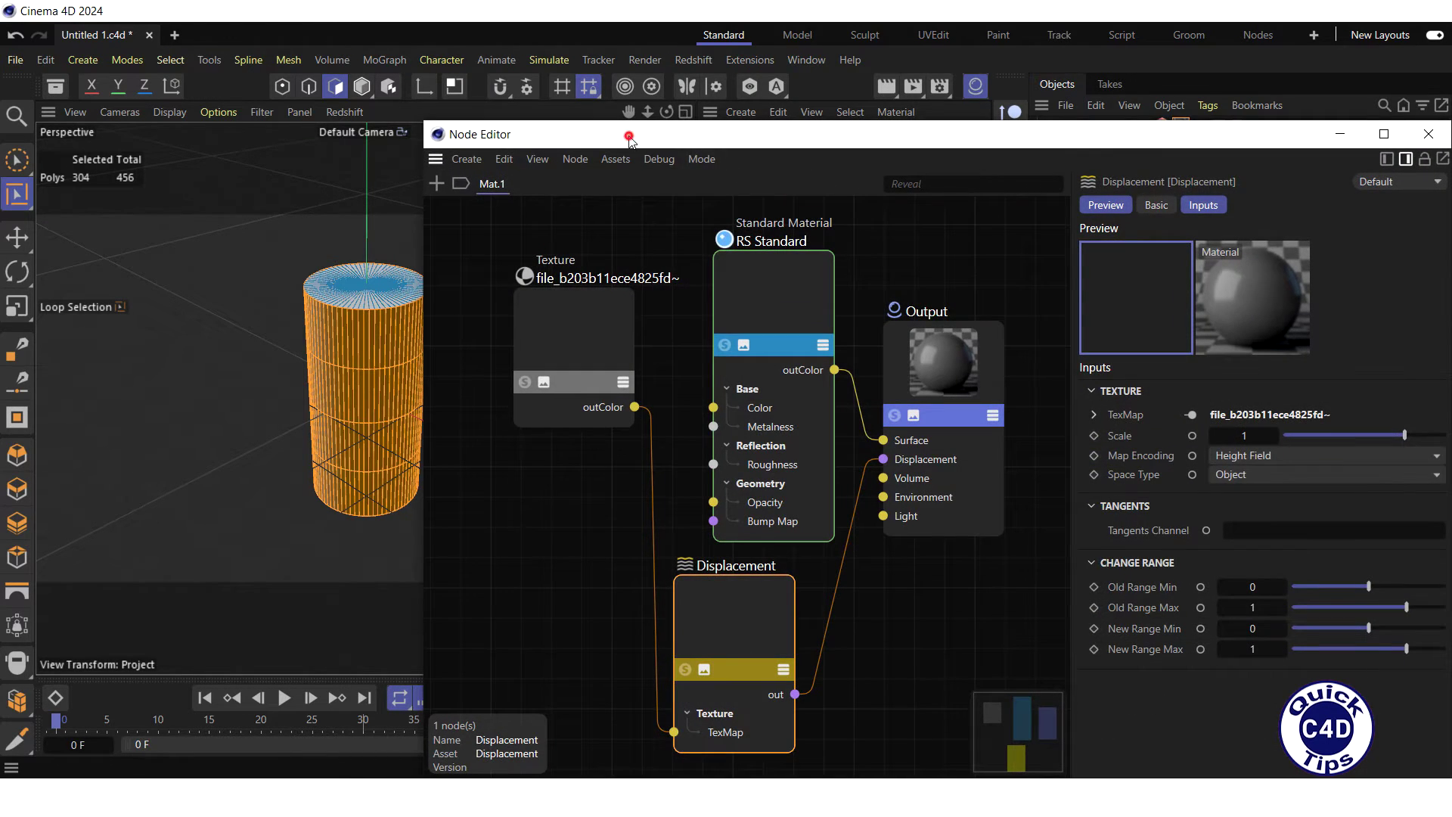
pyautogui.moveTo(629, 138); pyautogui.dragTo(631, 89)
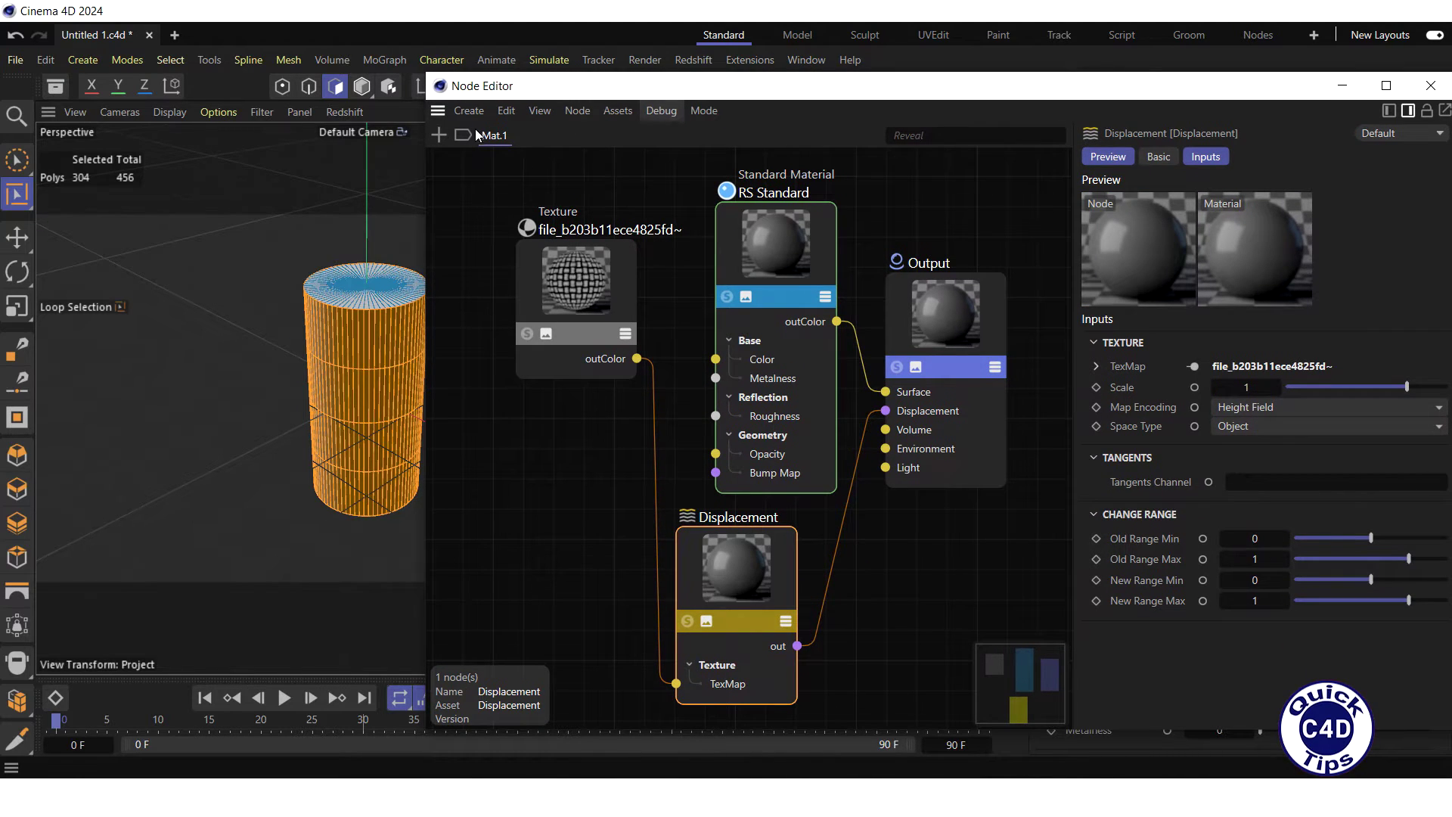
# In the Asset Browser, navigate to Presets > Sculpt Brush Presets > tex > Deco Wood relief images.
pyautogui.click(56, 86)
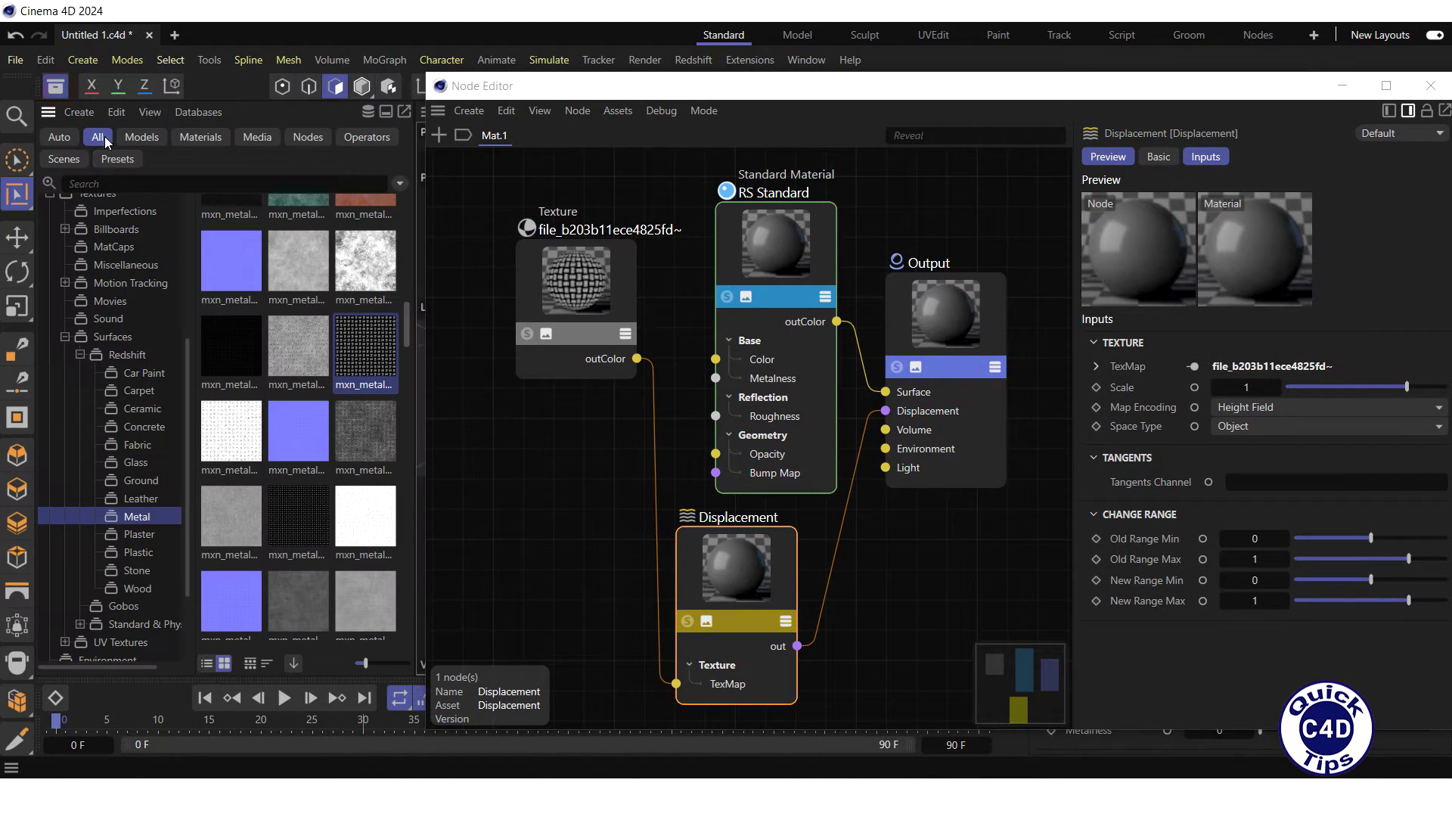
pyautogui.moveTo(188, 440); pyautogui.dragTo(185, 504)
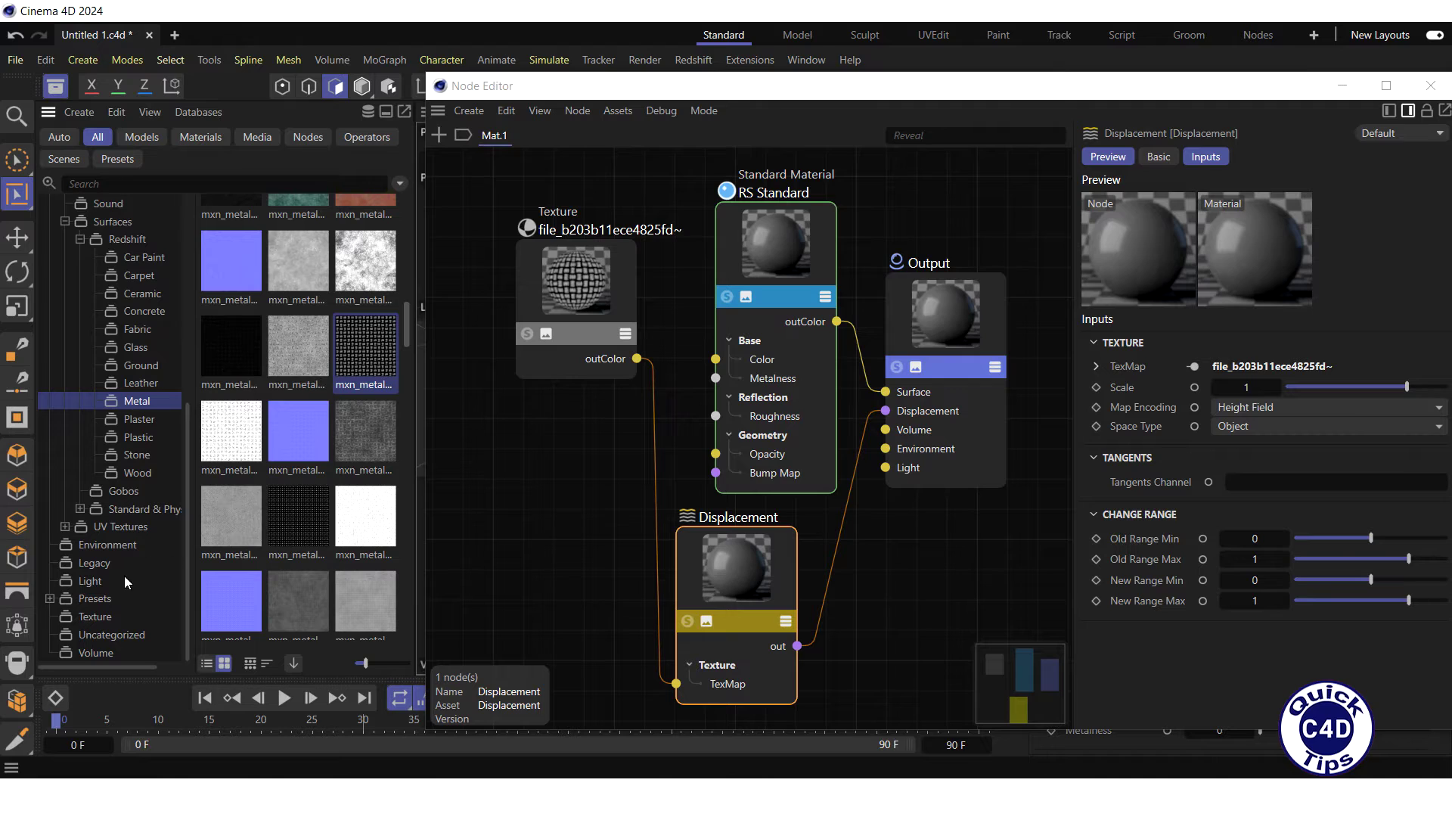
pyautogui.click(52, 599)
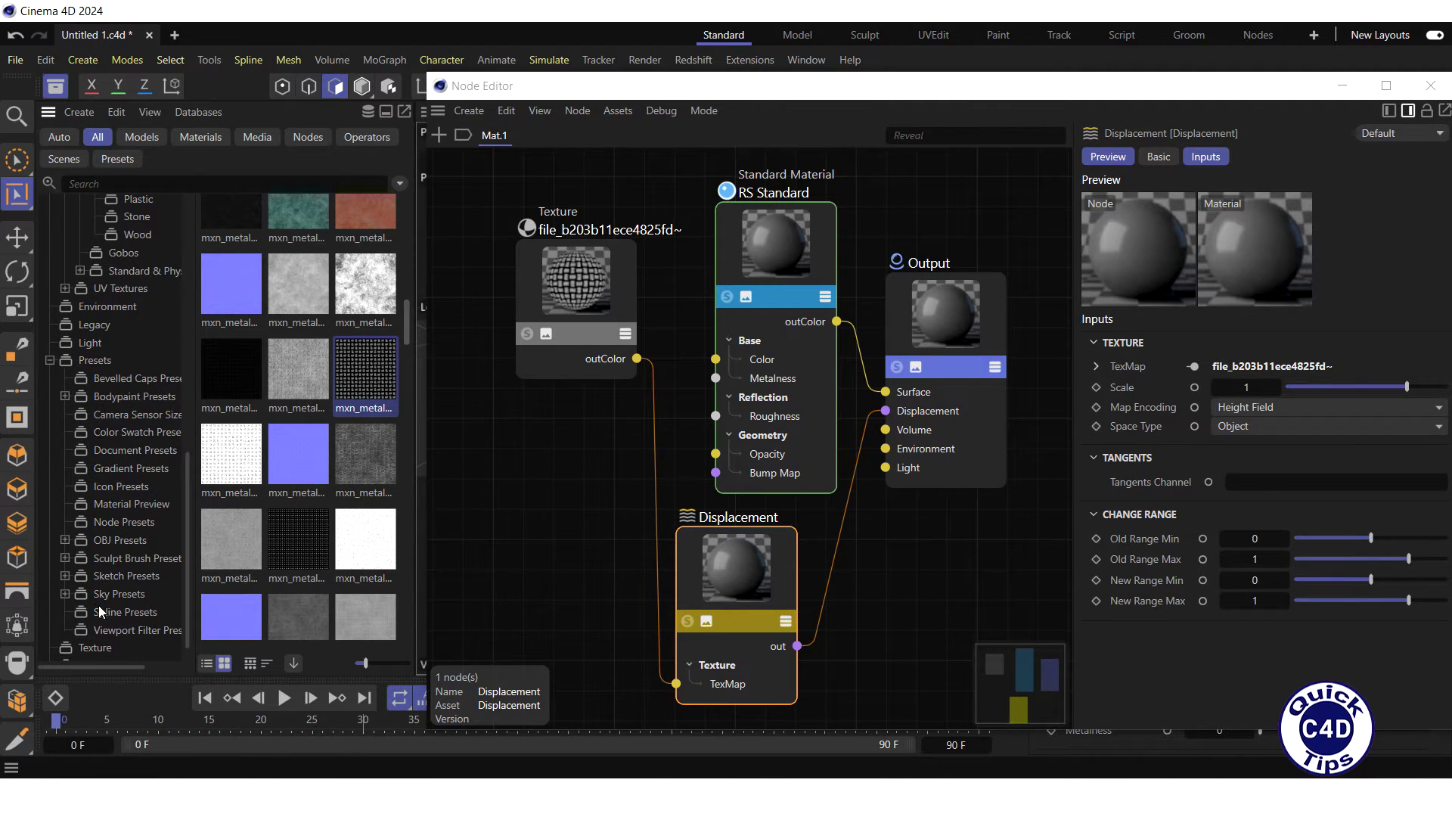
pyautogui.click(65, 558)
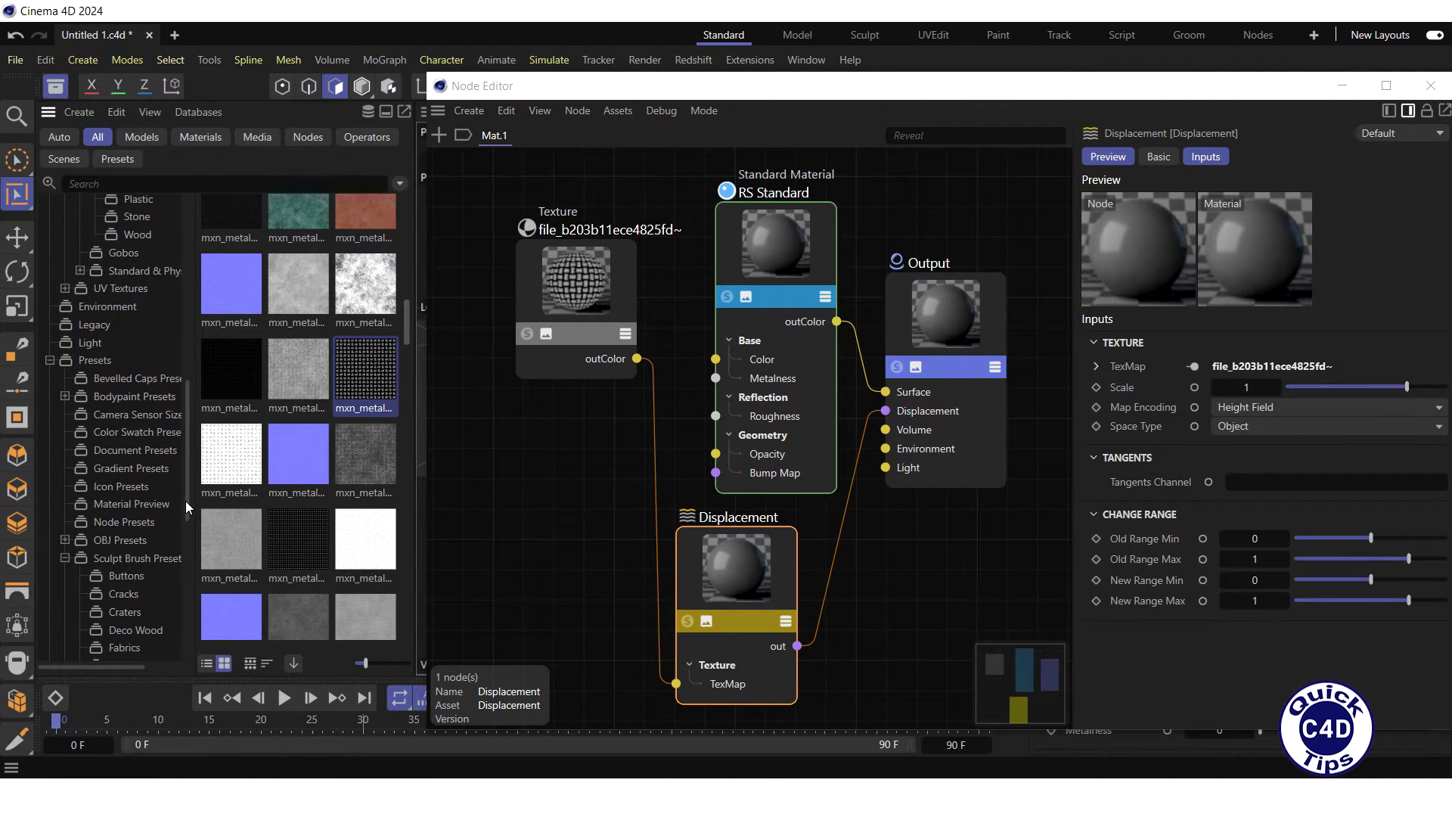
pyautogui.moveTo(185, 501); pyautogui.dragTo(182, 582)
pyautogui.click(80, 549)
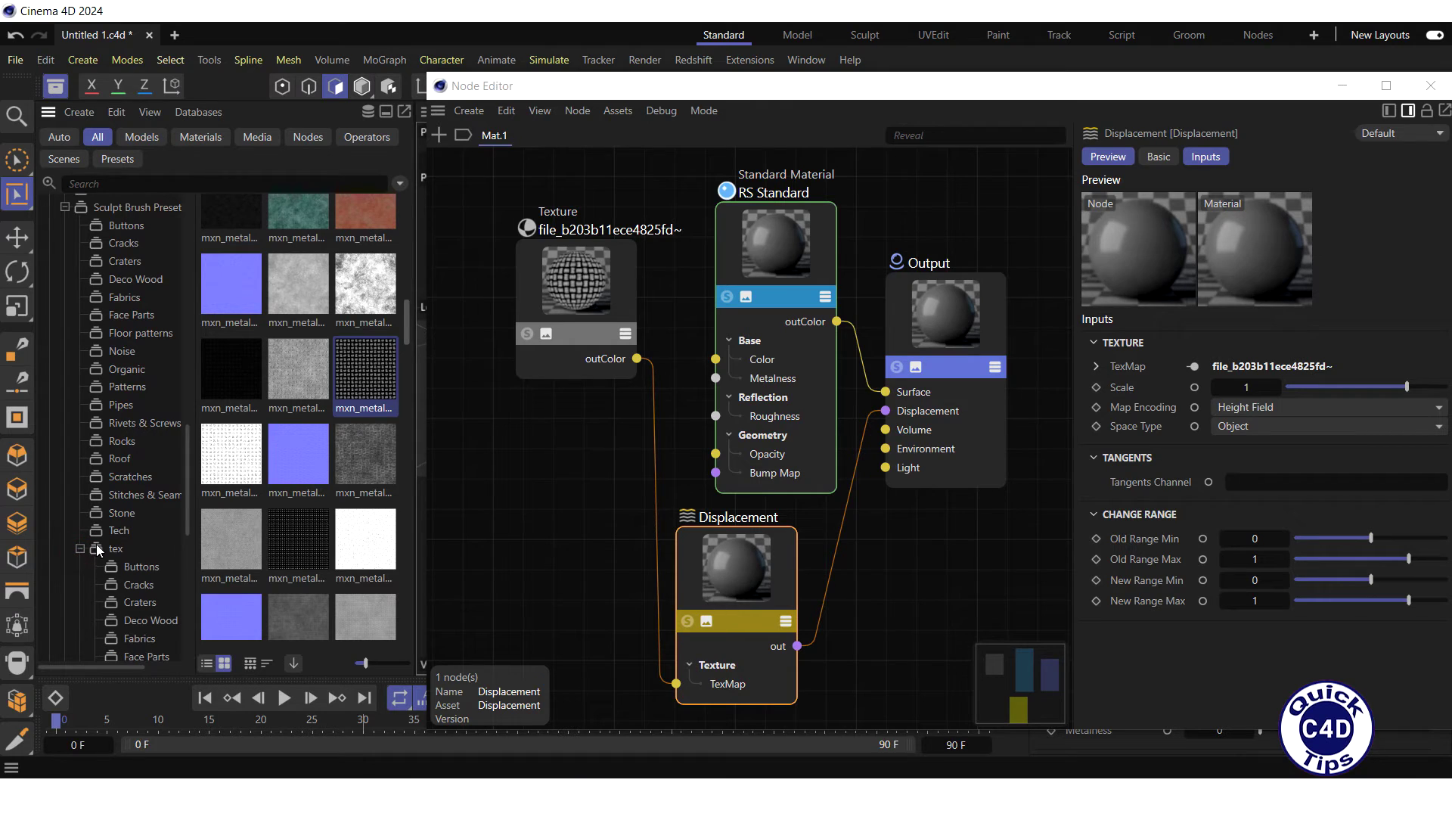
pyautogui.click(149, 618)
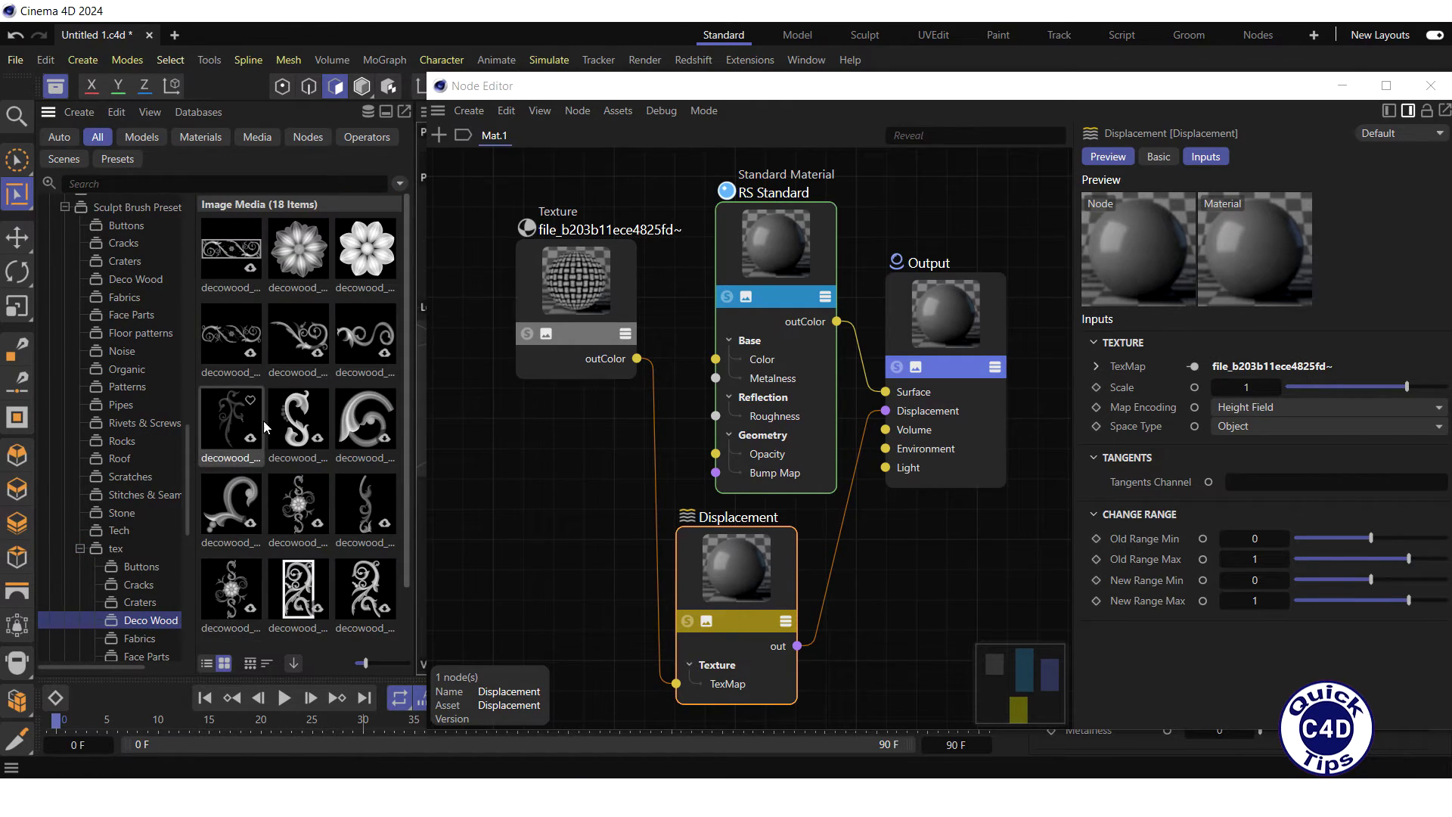
# Preview the flower image decowood_02.tif full size, zoom in, then close the viewer.
pyautogui.doubleClick(295, 252)
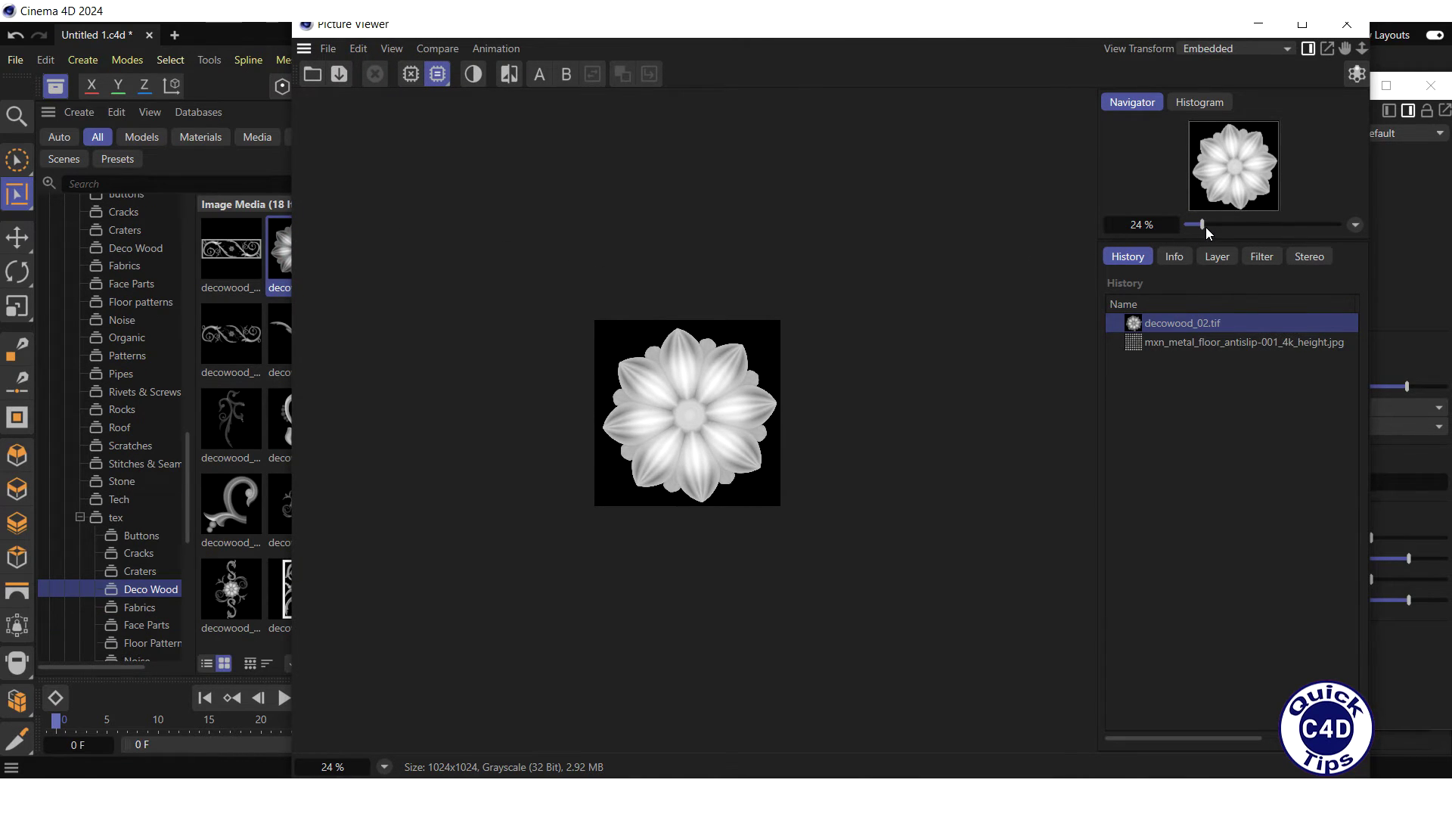
pyautogui.moveTo(1206, 232); pyautogui.dragTo(1222, 233)
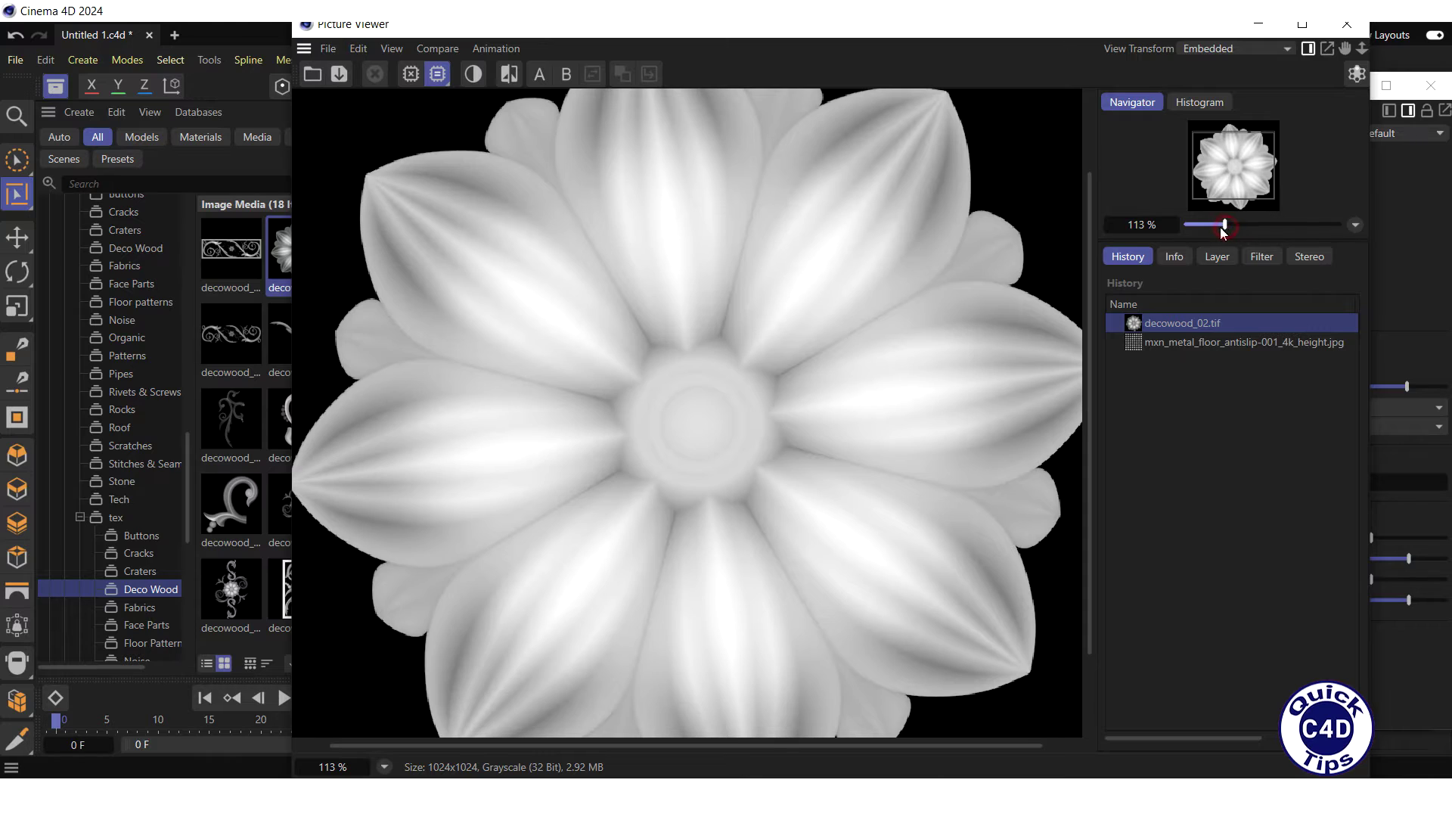
pyautogui.scroll(-5, 1226, 224)
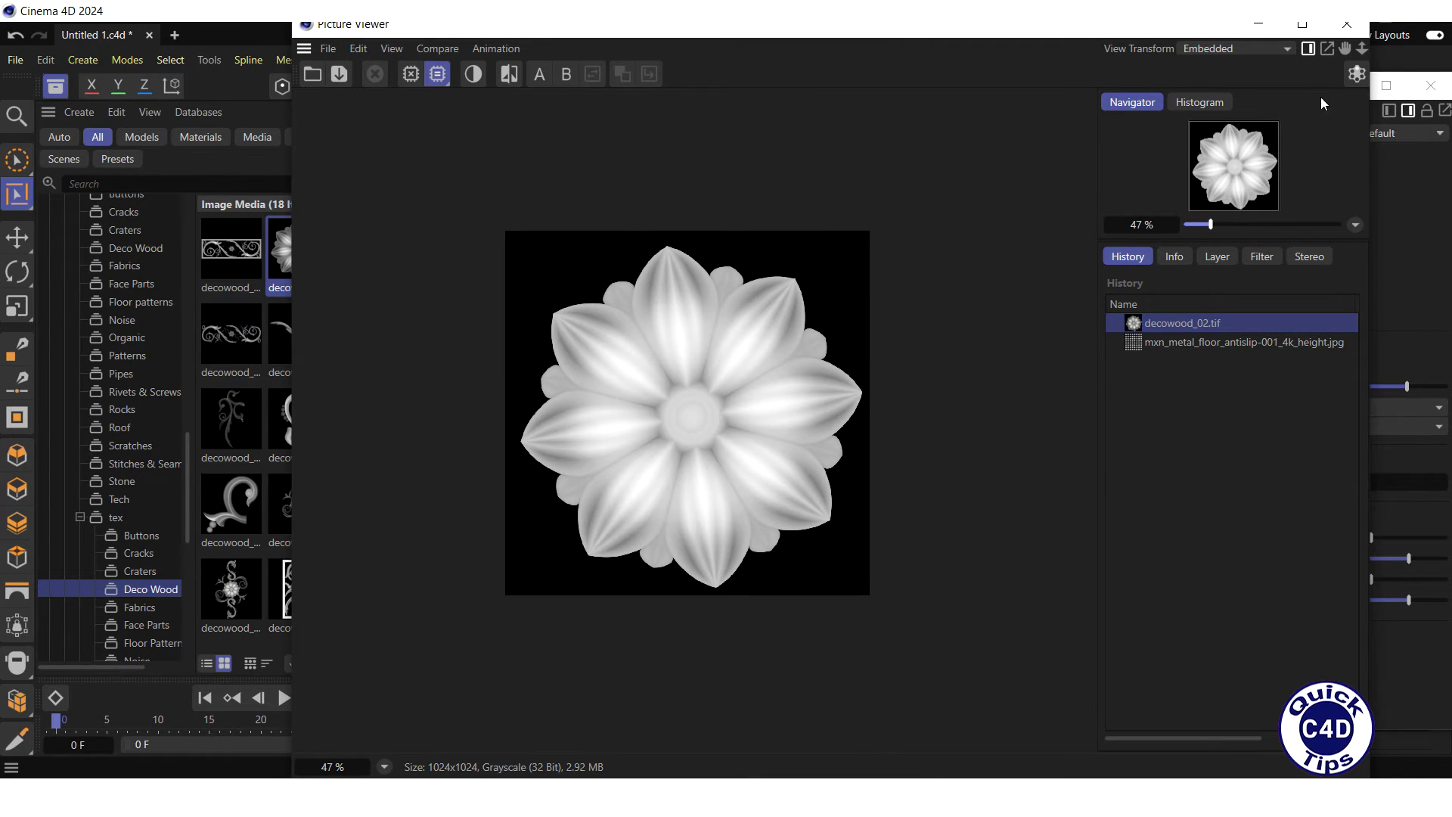
pyautogui.click(1348, 26)
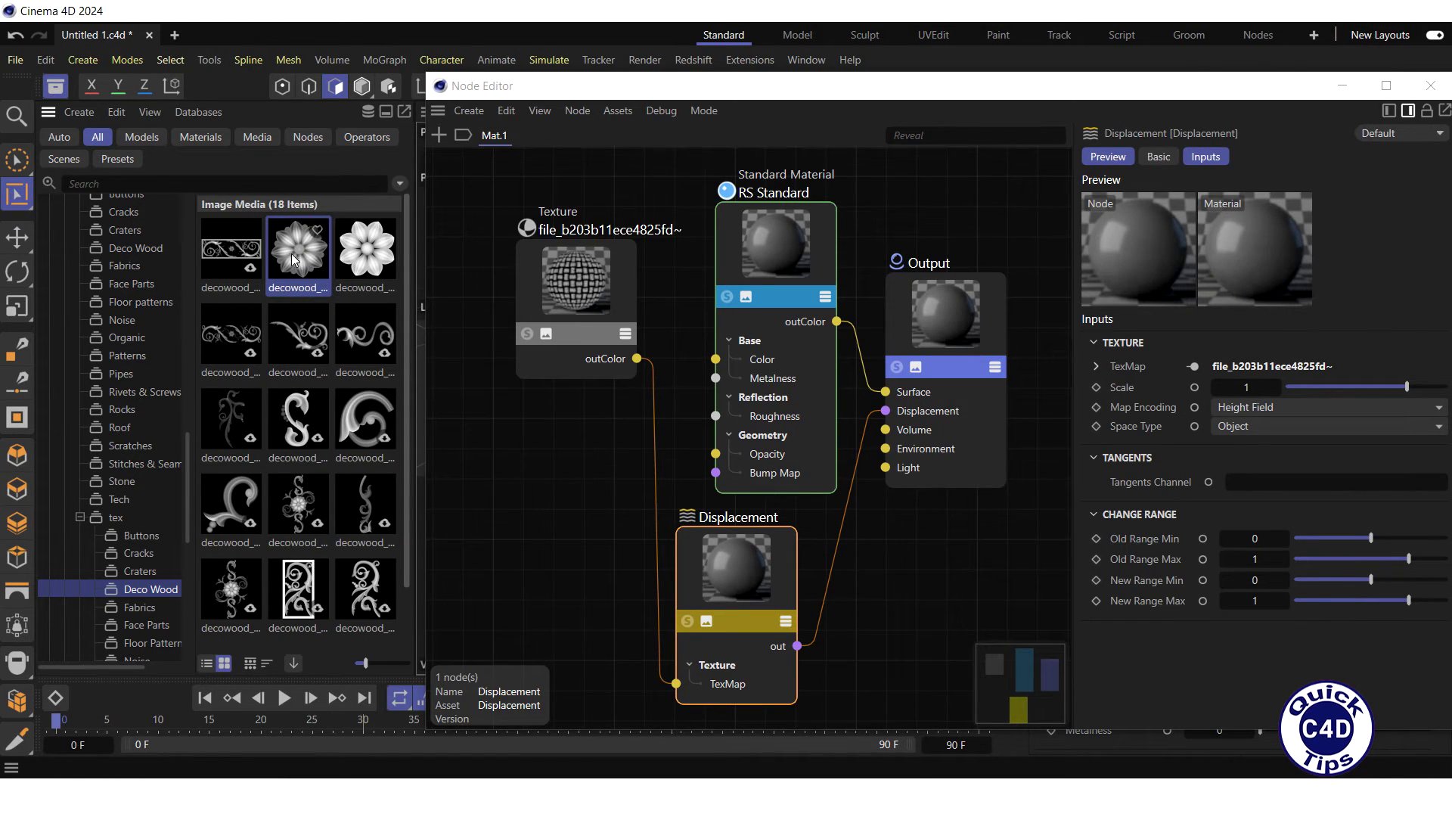
# Add the Deco Wood flower image as a Texture node and delete the old metal texture node.
pyautogui.moveTo(295, 253); pyautogui.dragTo(588, 514)
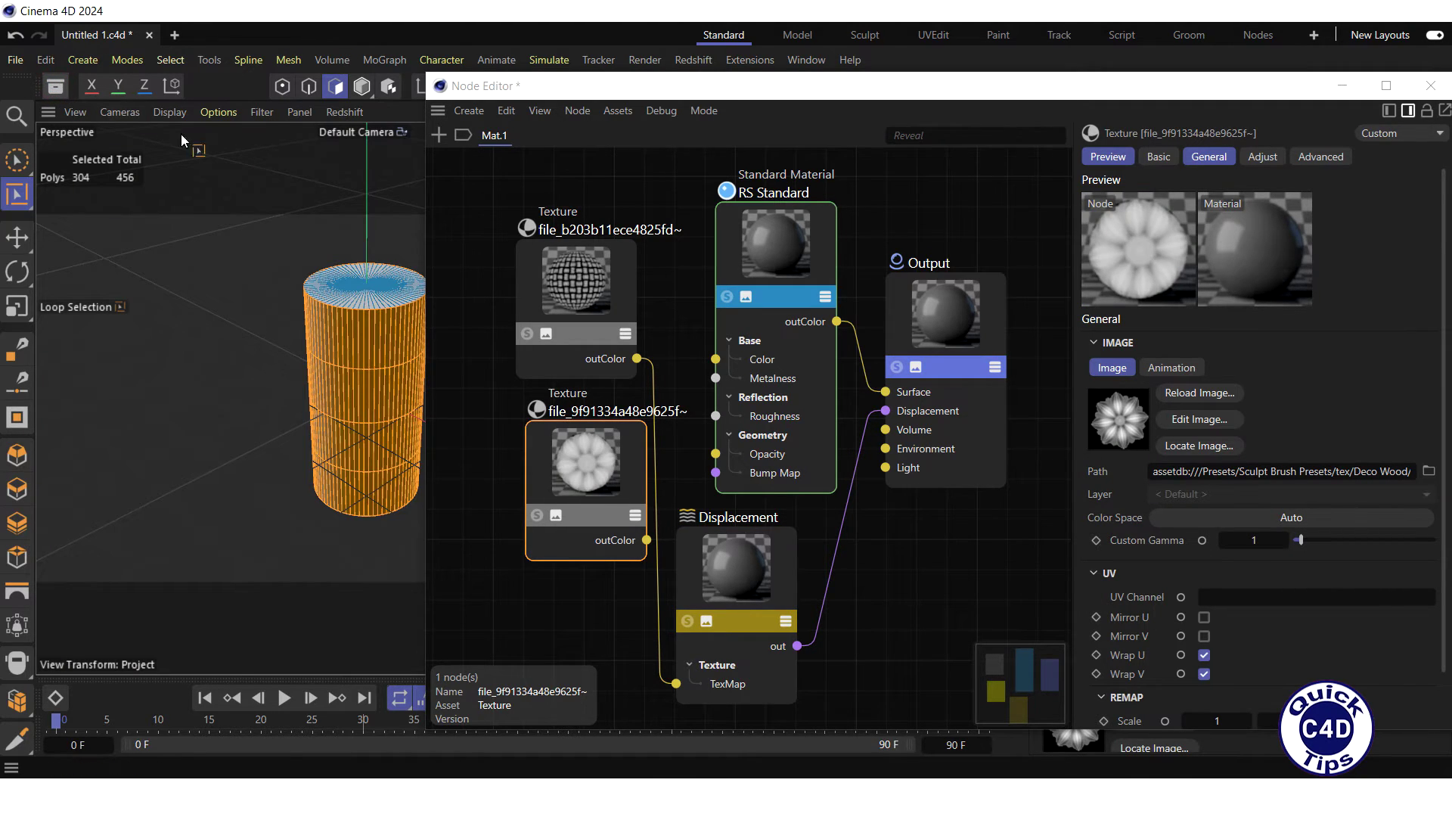
pyautogui.click(625, 286)
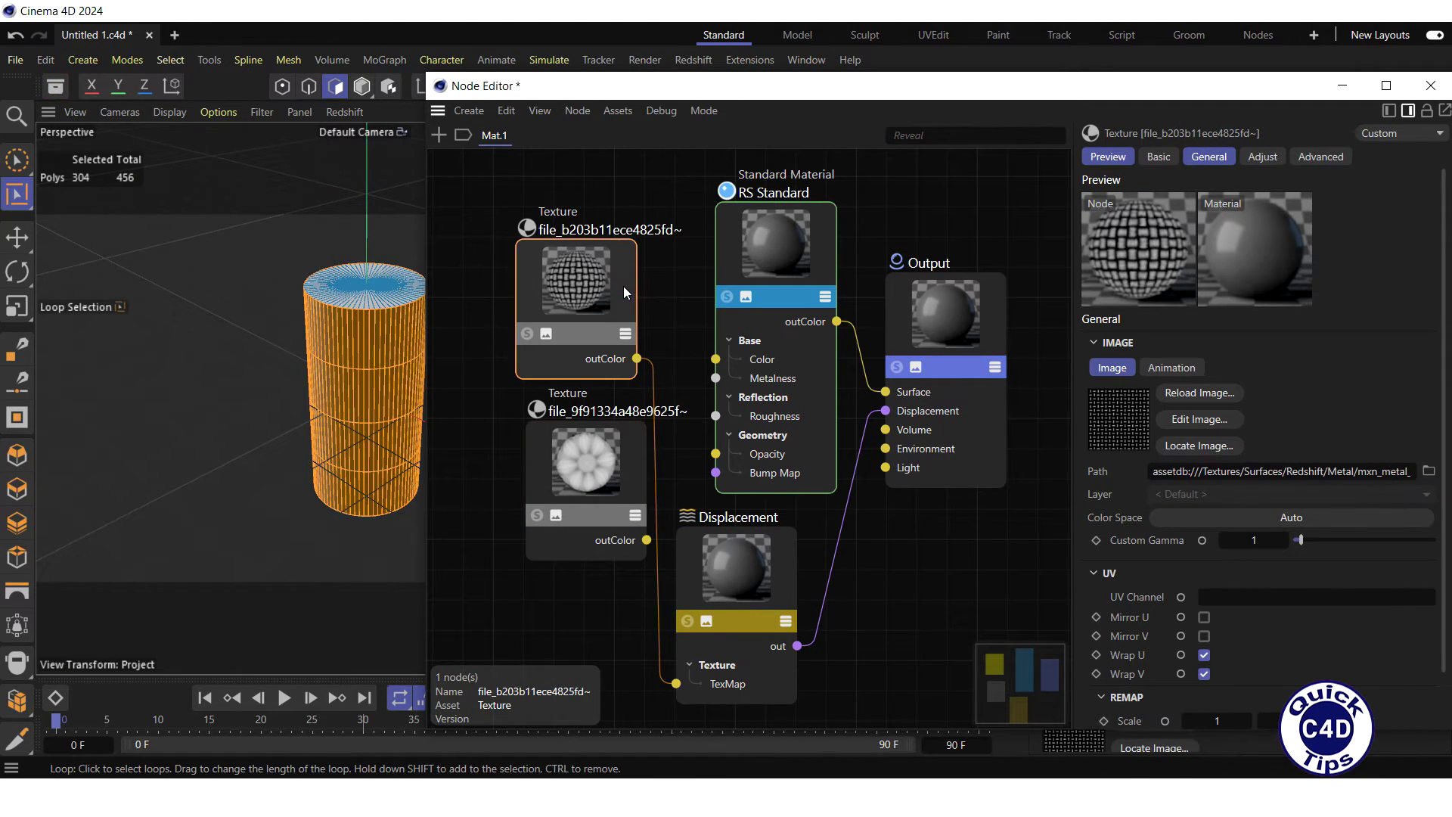
pyautogui.press('Delete')
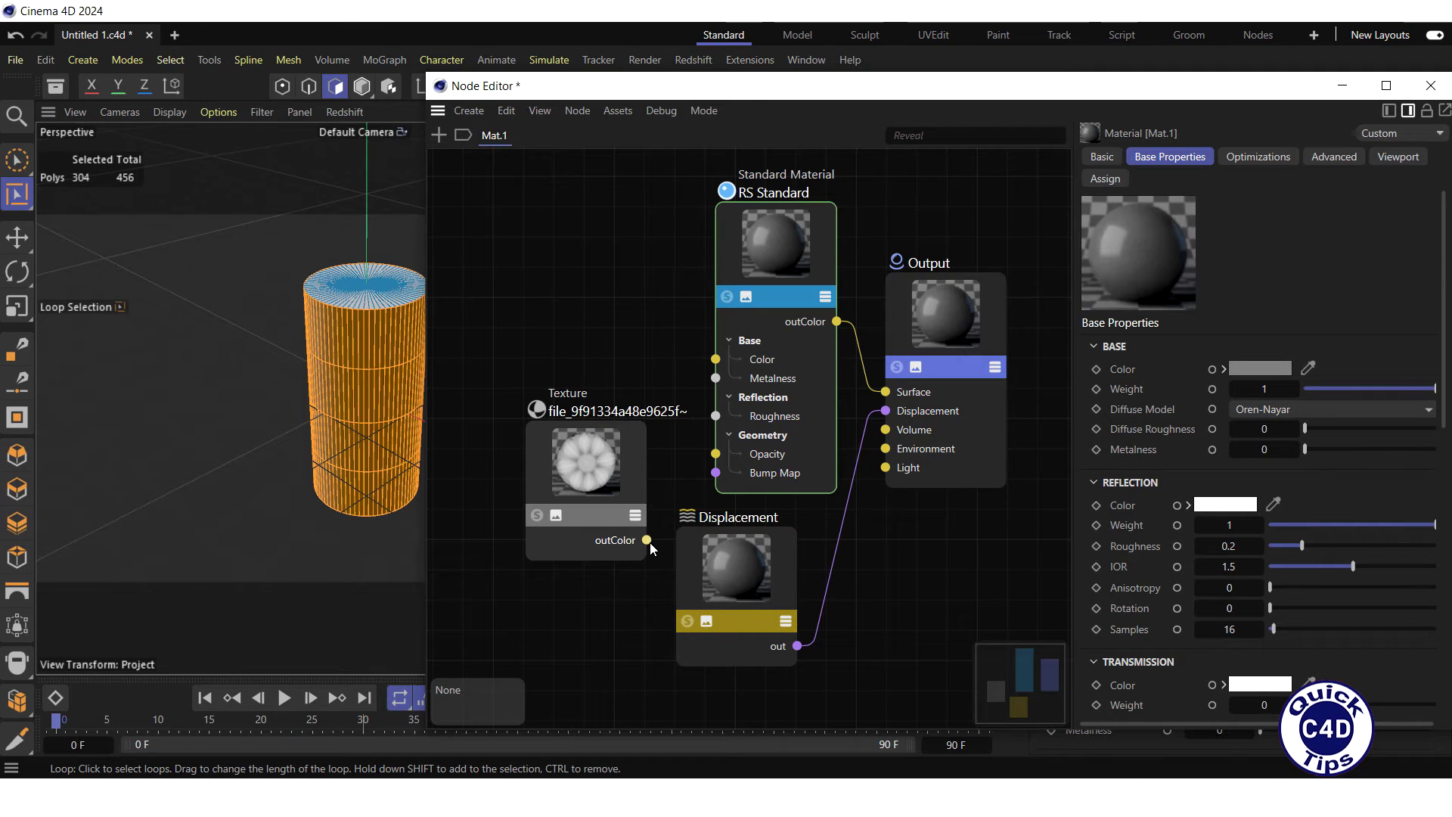
# Connect the flower Texture's outColor to Displacement > Inputs > Texture > TexMap.
pyautogui.moveTo(647, 540); pyautogui.dragTo(741, 573)
pyautogui.moveTo(837, 656)
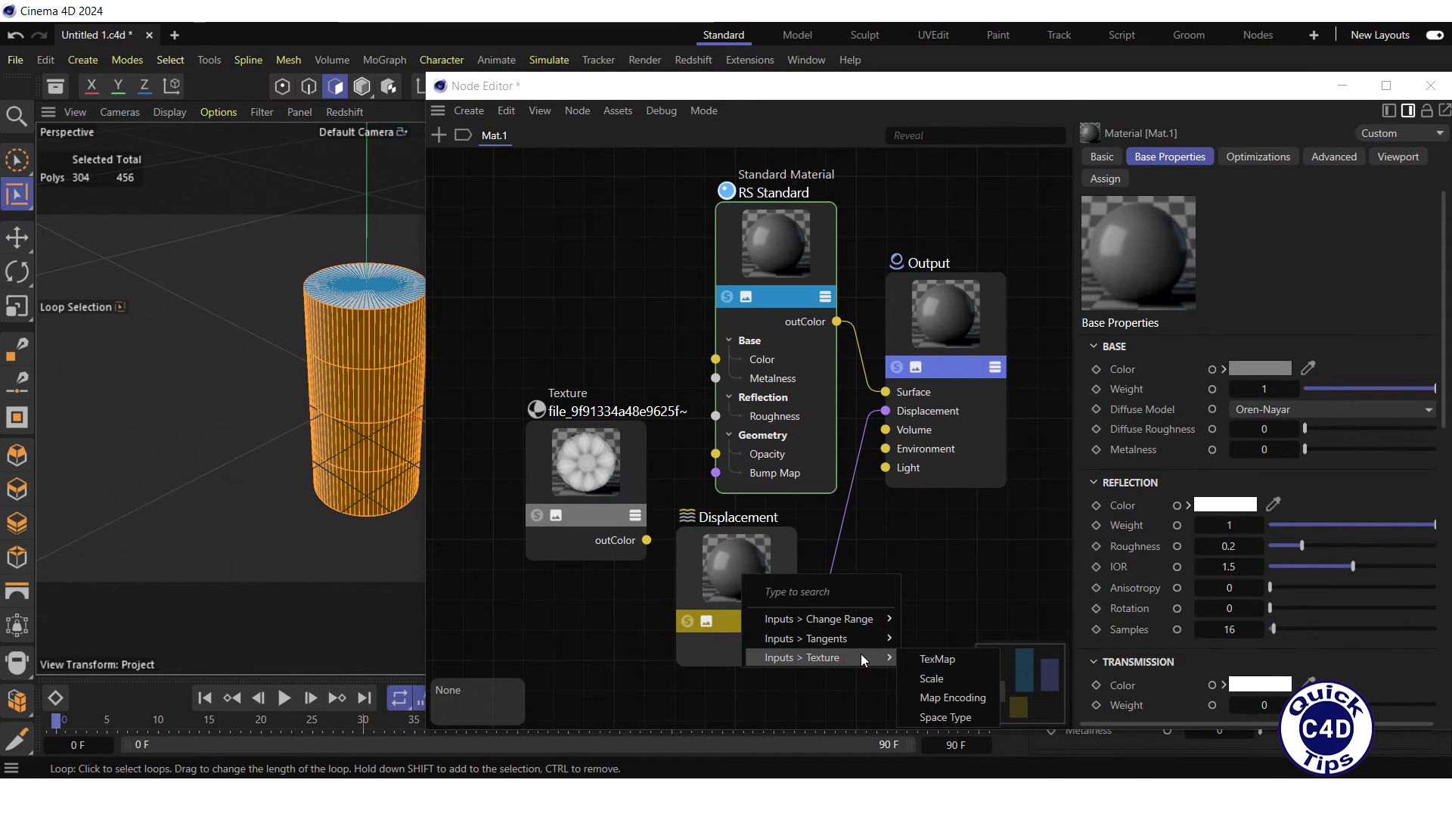
pyautogui.click(928, 658)
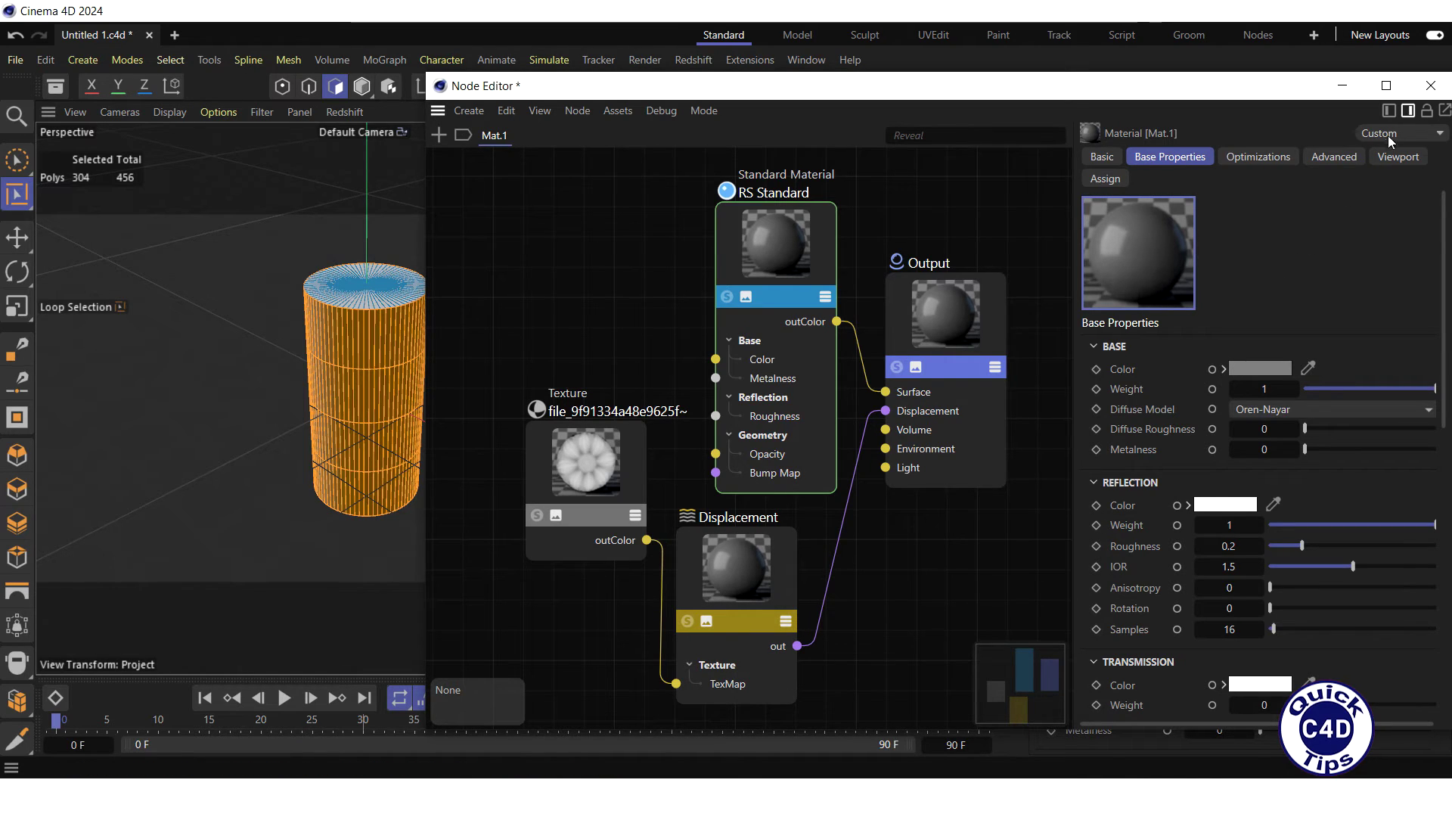
# Loop-select the cylinder's top-cap polygons and apply Mat.1 to that selection only.
pyautogui.click(1429, 88)
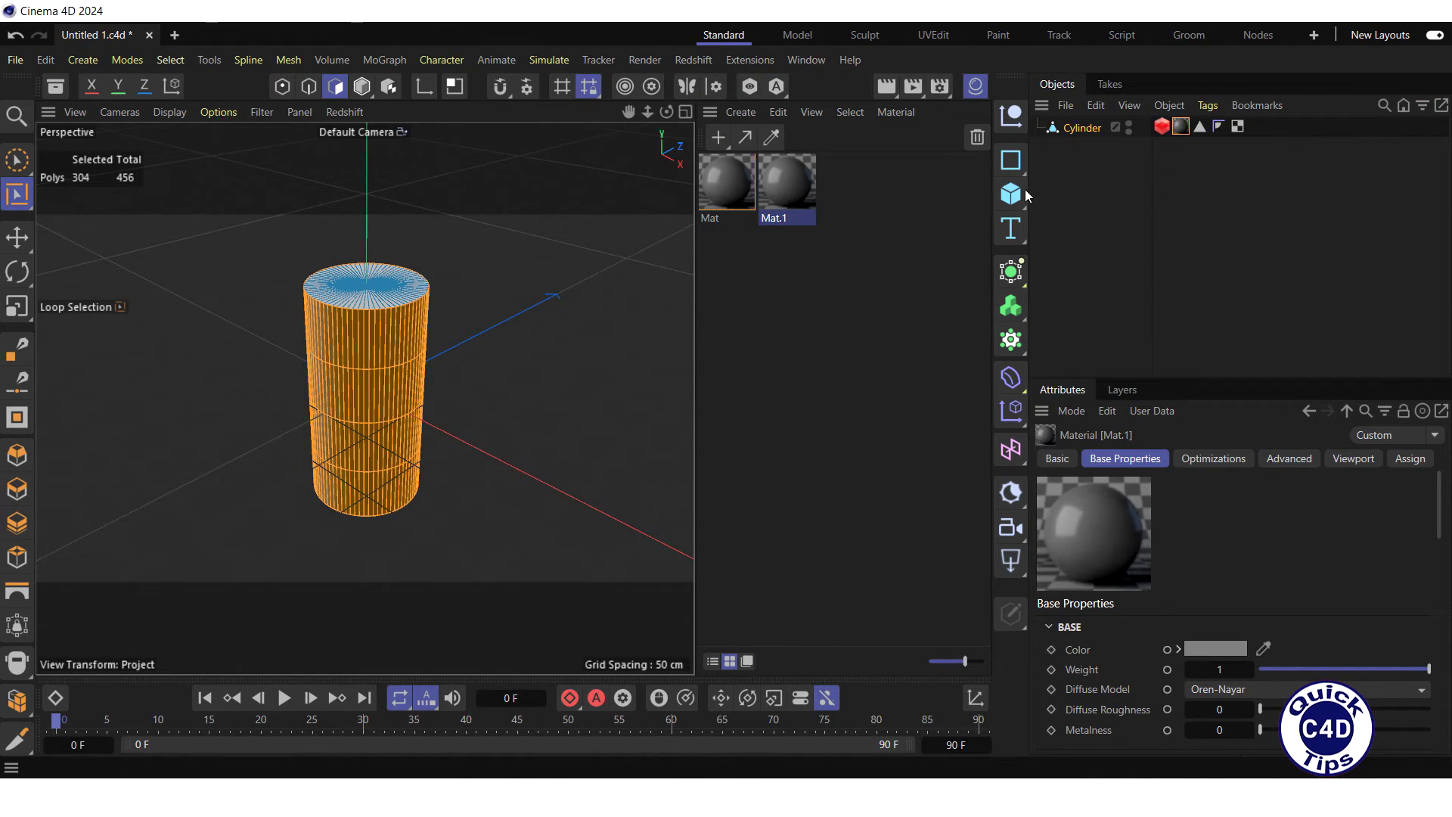
pyautogui.click(410, 230)
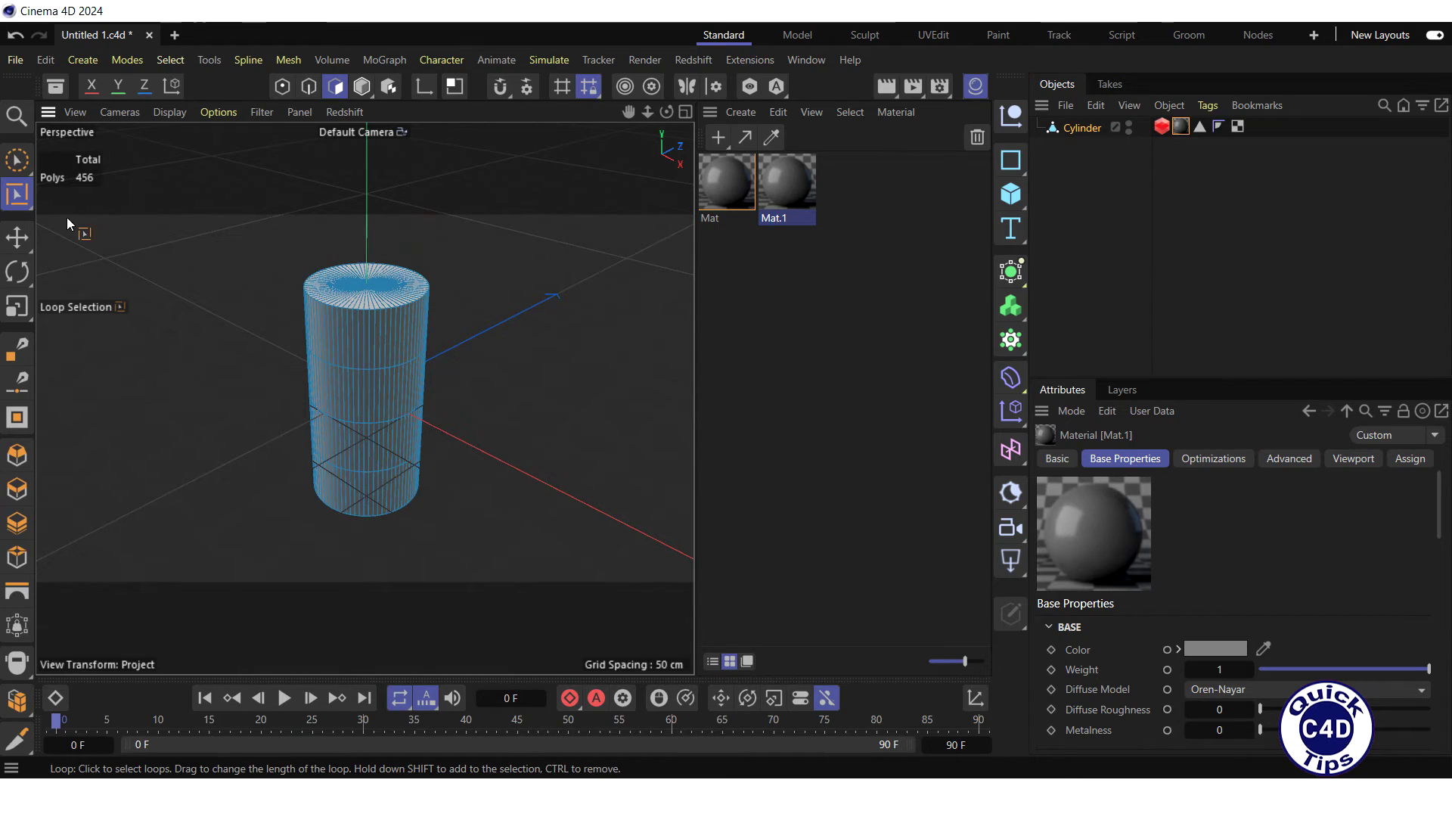
pyautogui.click(15, 194)
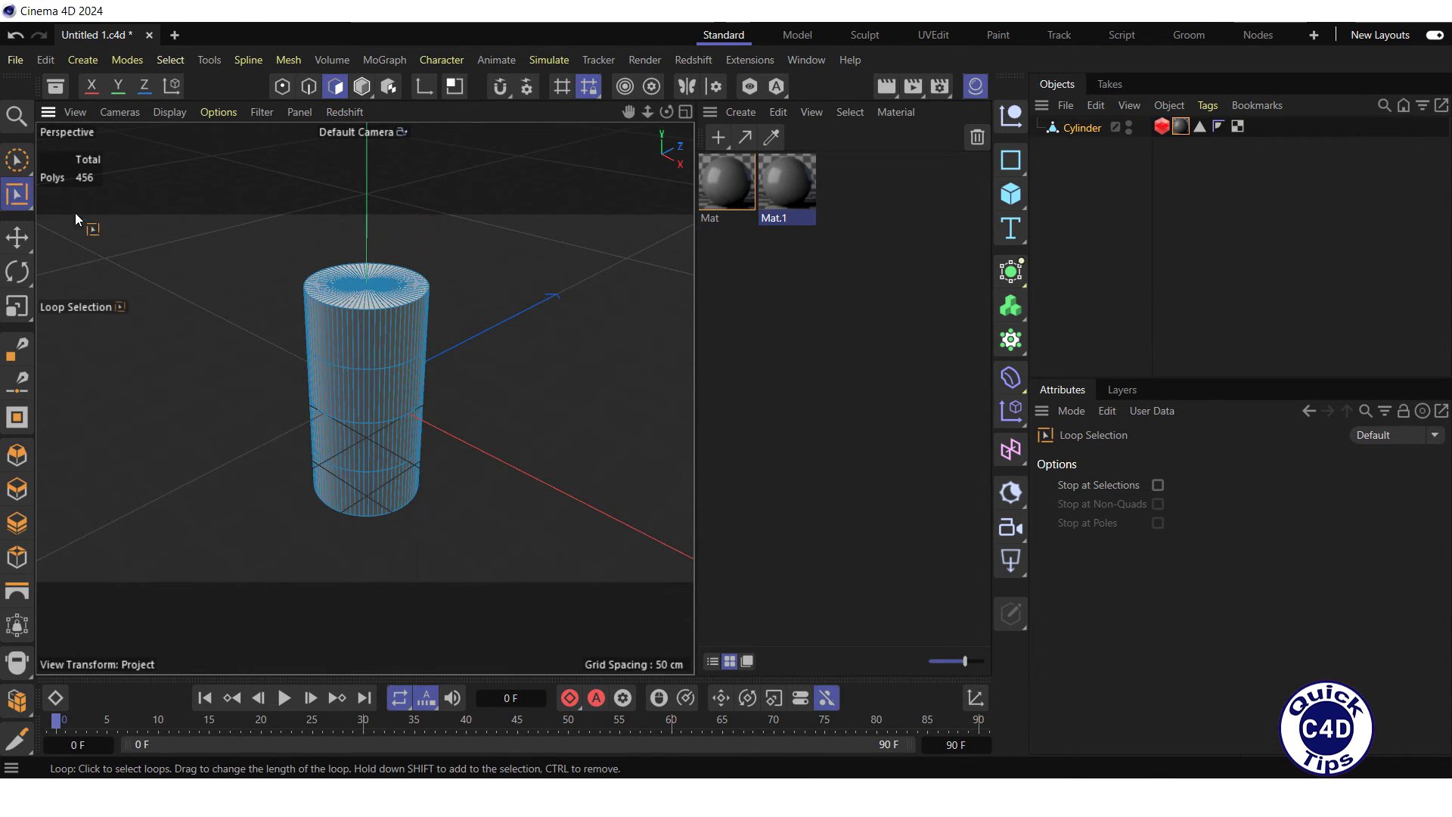
pyautogui.click(347, 298)
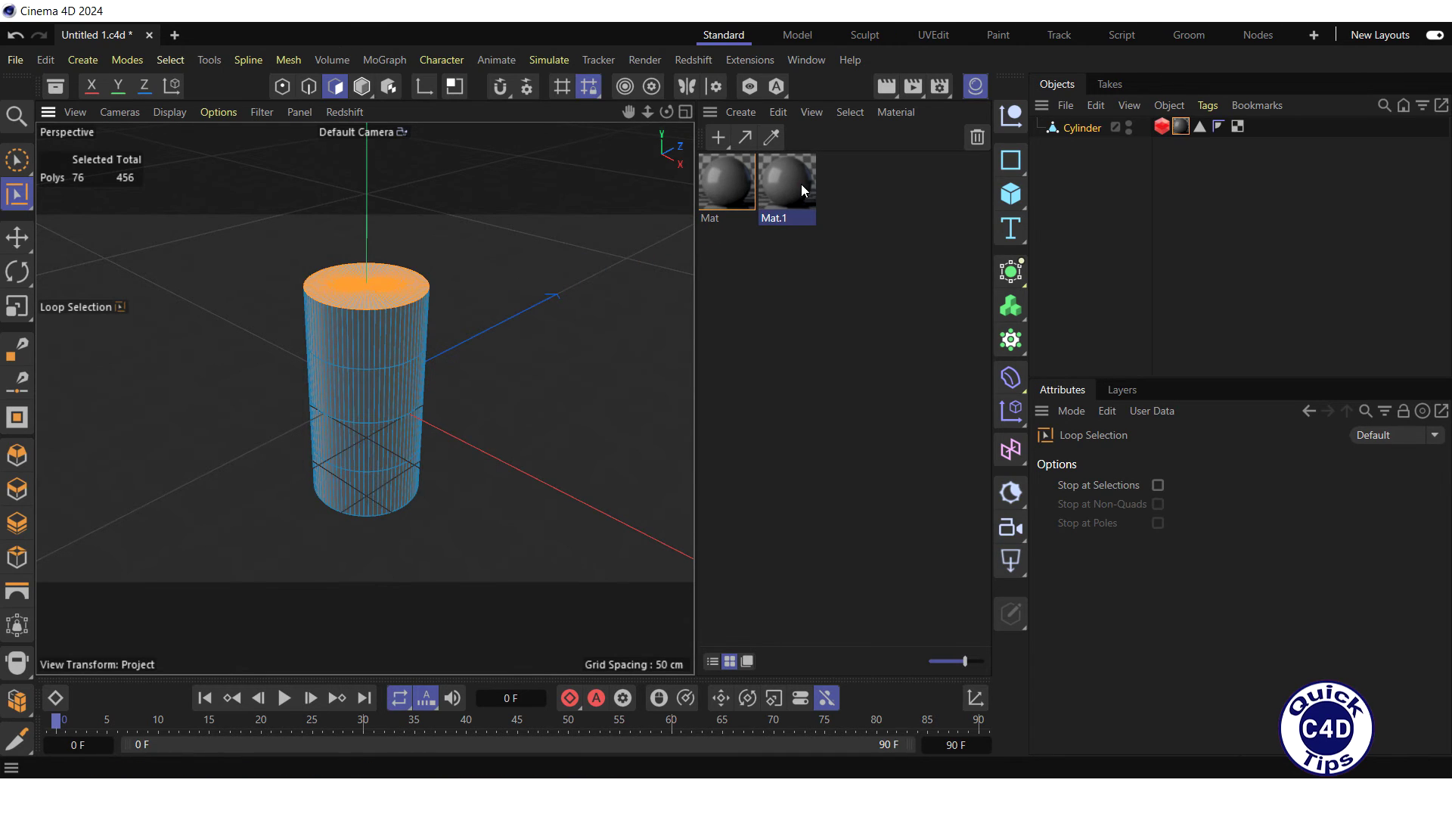
pyautogui.moveTo(801, 184)
pyautogui.mouseDown()
pyautogui.moveTo(722, 227)
pyautogui.moveTo(548, 261)
pyautogui.mouseUp()
pyautogui.moveTo(379, 296); pyautogui.dragTo(377, 299)
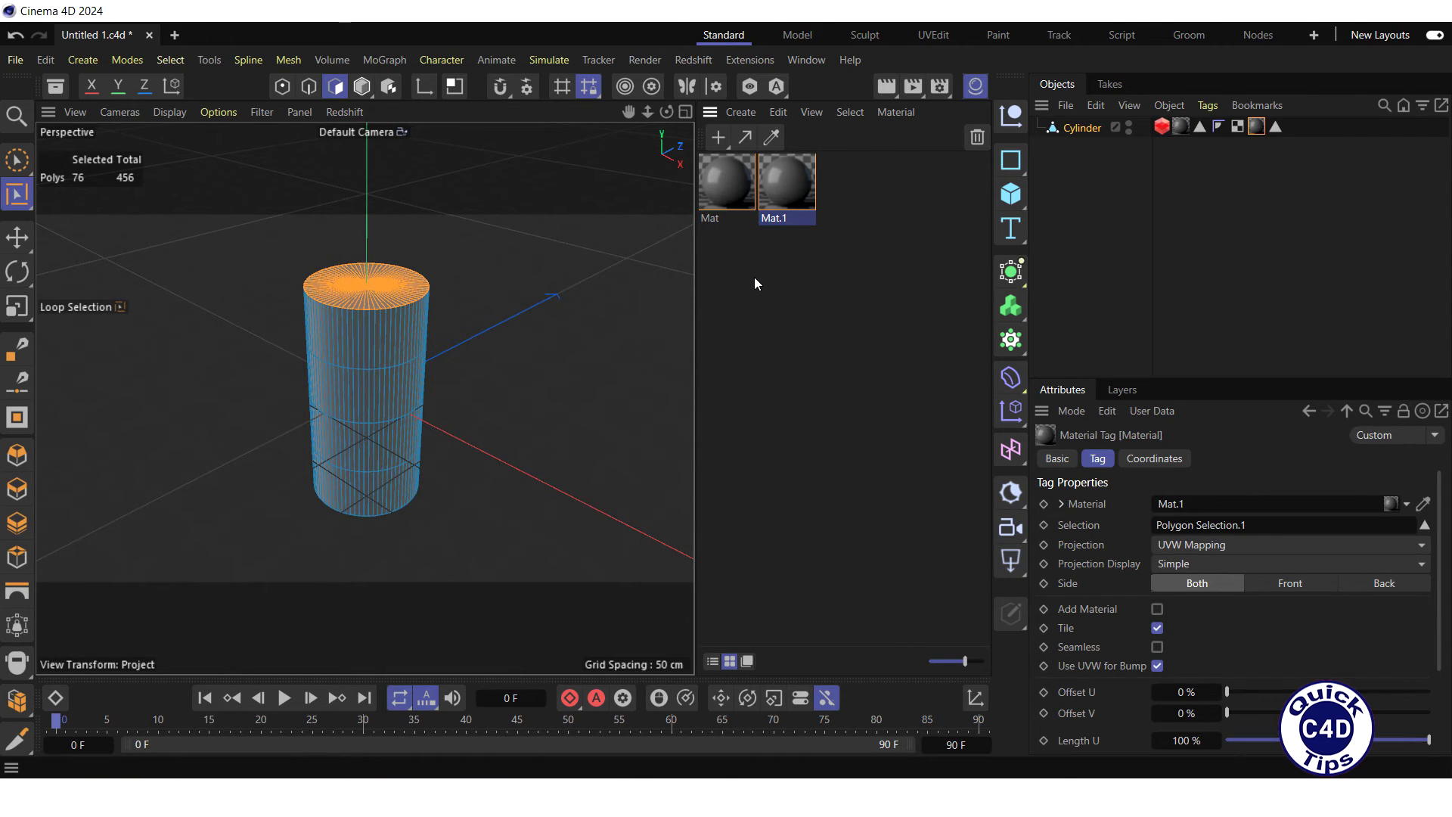
# Open Redshift > RS RenderView and move its window aside to render the cylinder.
pyautogui.click(693, 59)
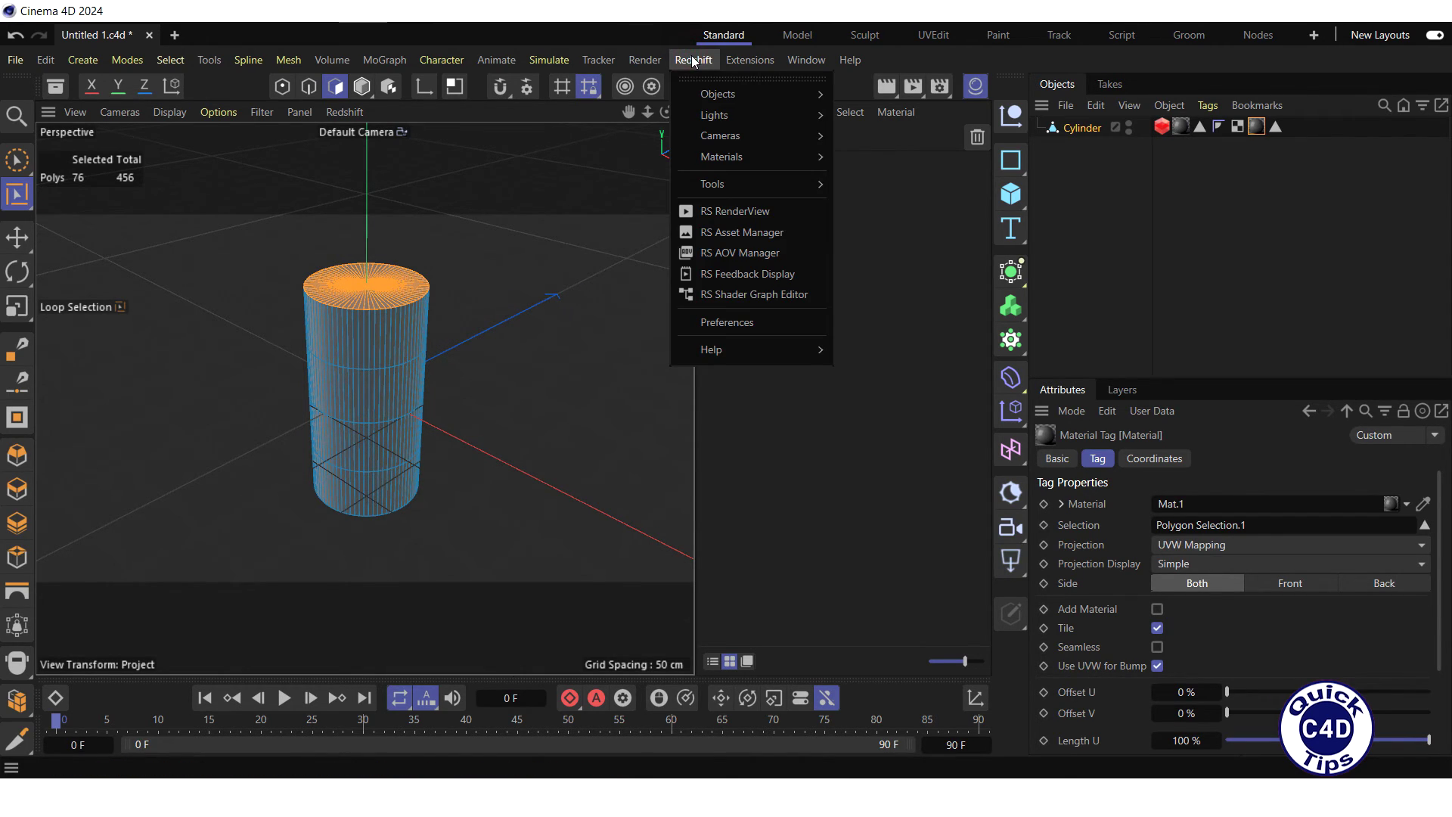
pyautogui.click(740, 211)
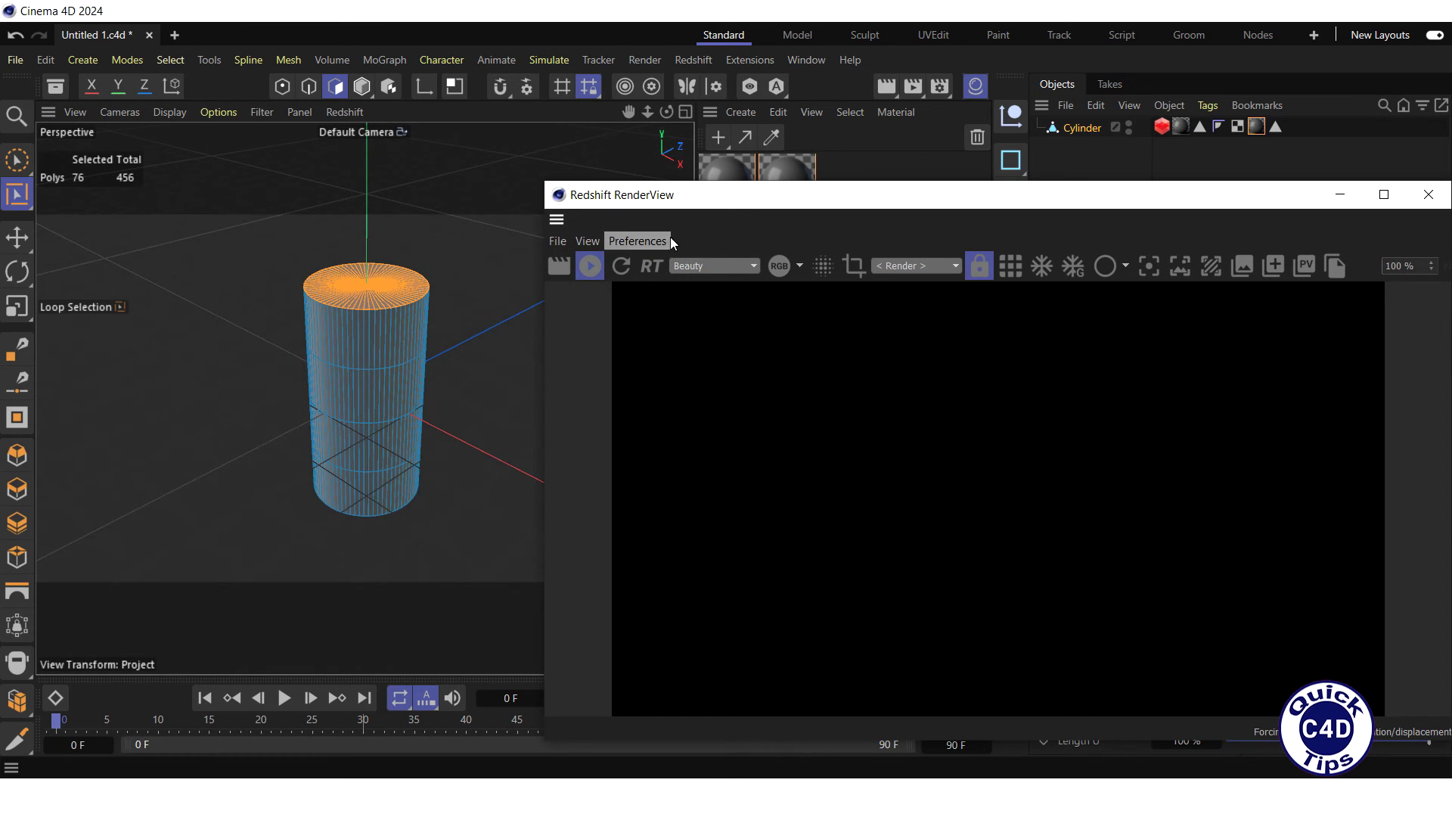
pyautogui.moveTo(703, 187); pyautogui.dragTo(258, 119)
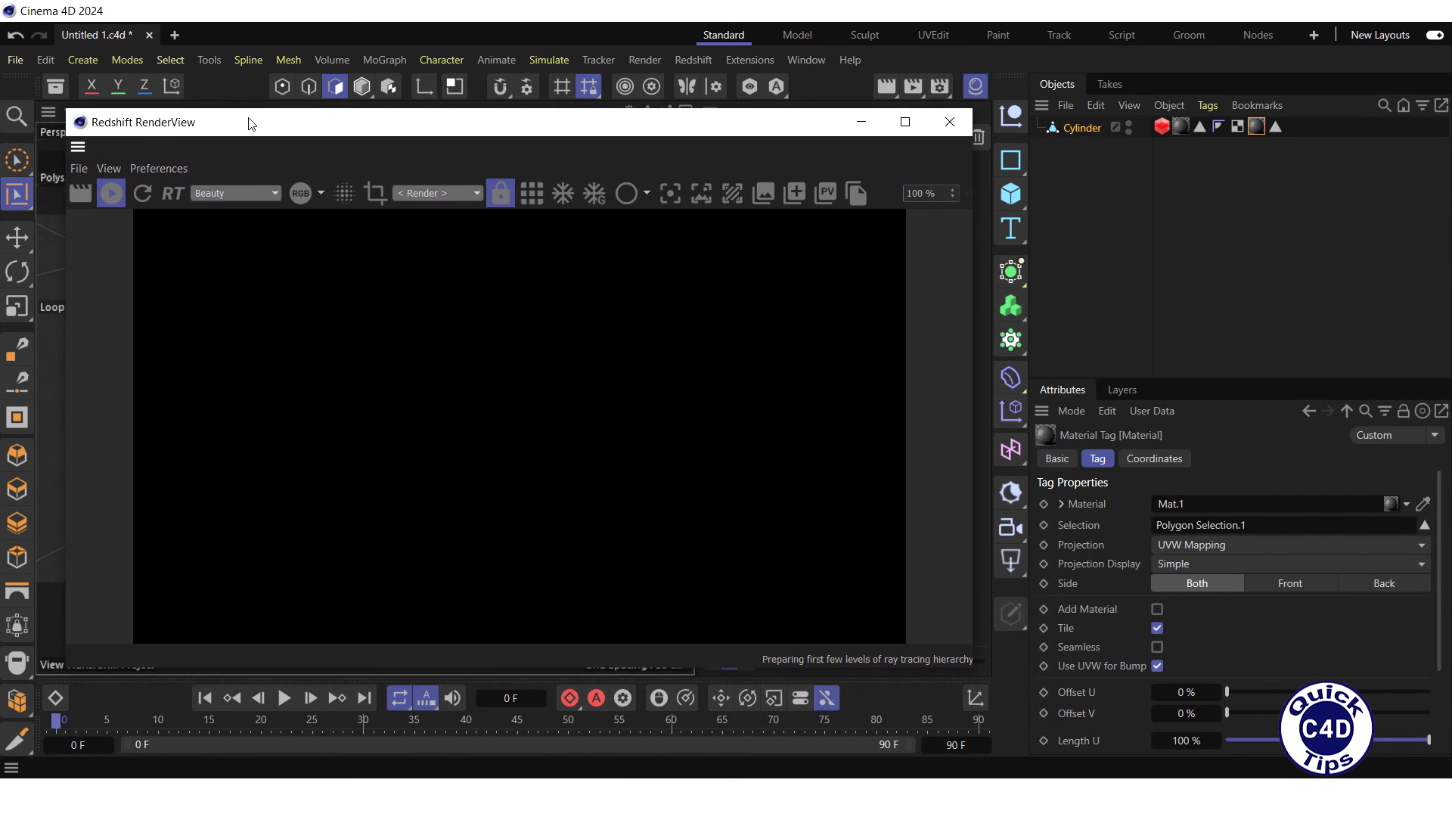